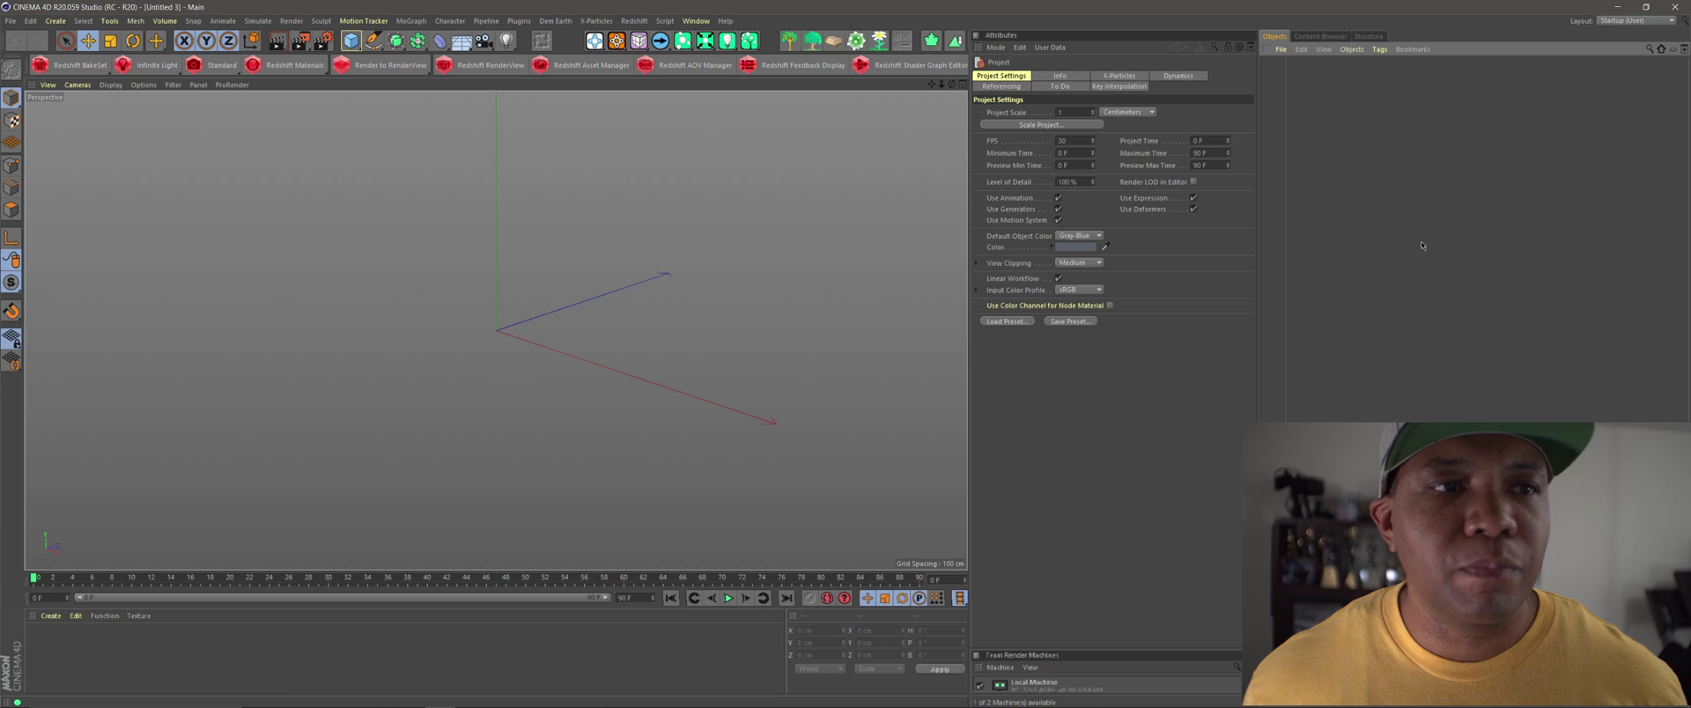
# Add a sphere primitive with 45 segments.
pyautogui.click(351, 42)
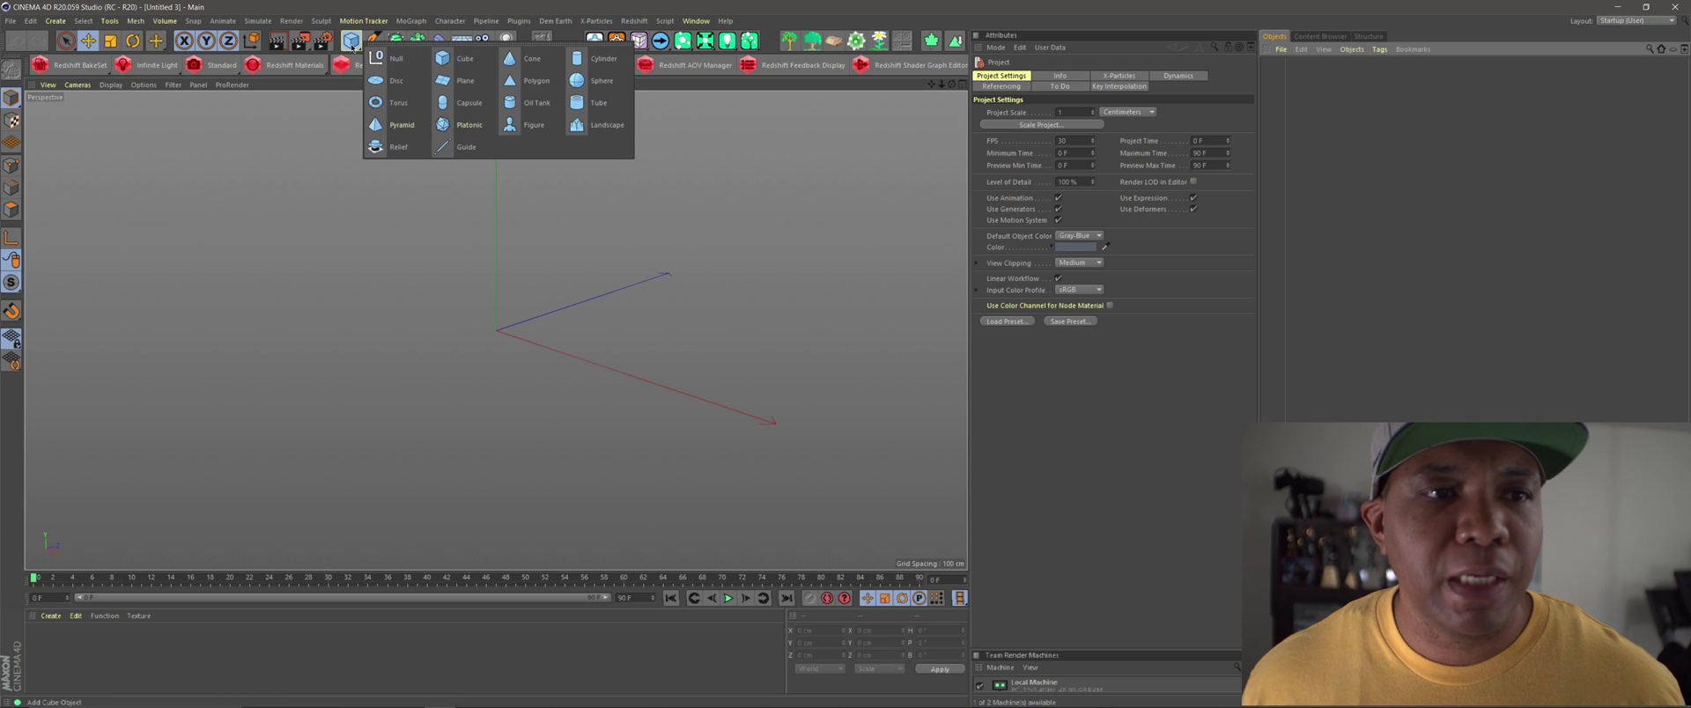
pyautogui.click(597, 82)
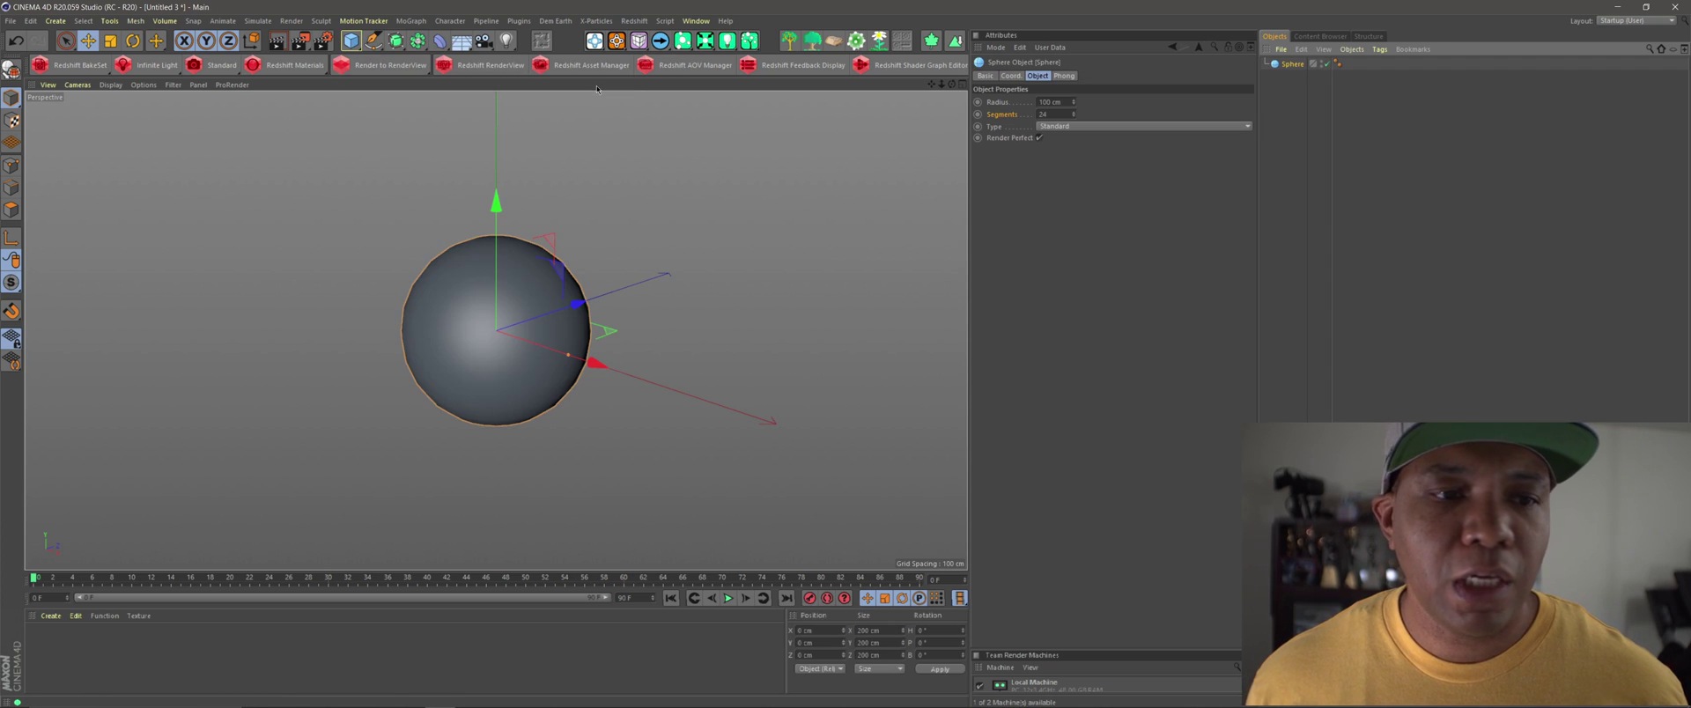
pyautogui.doubleClick(1057, 113)
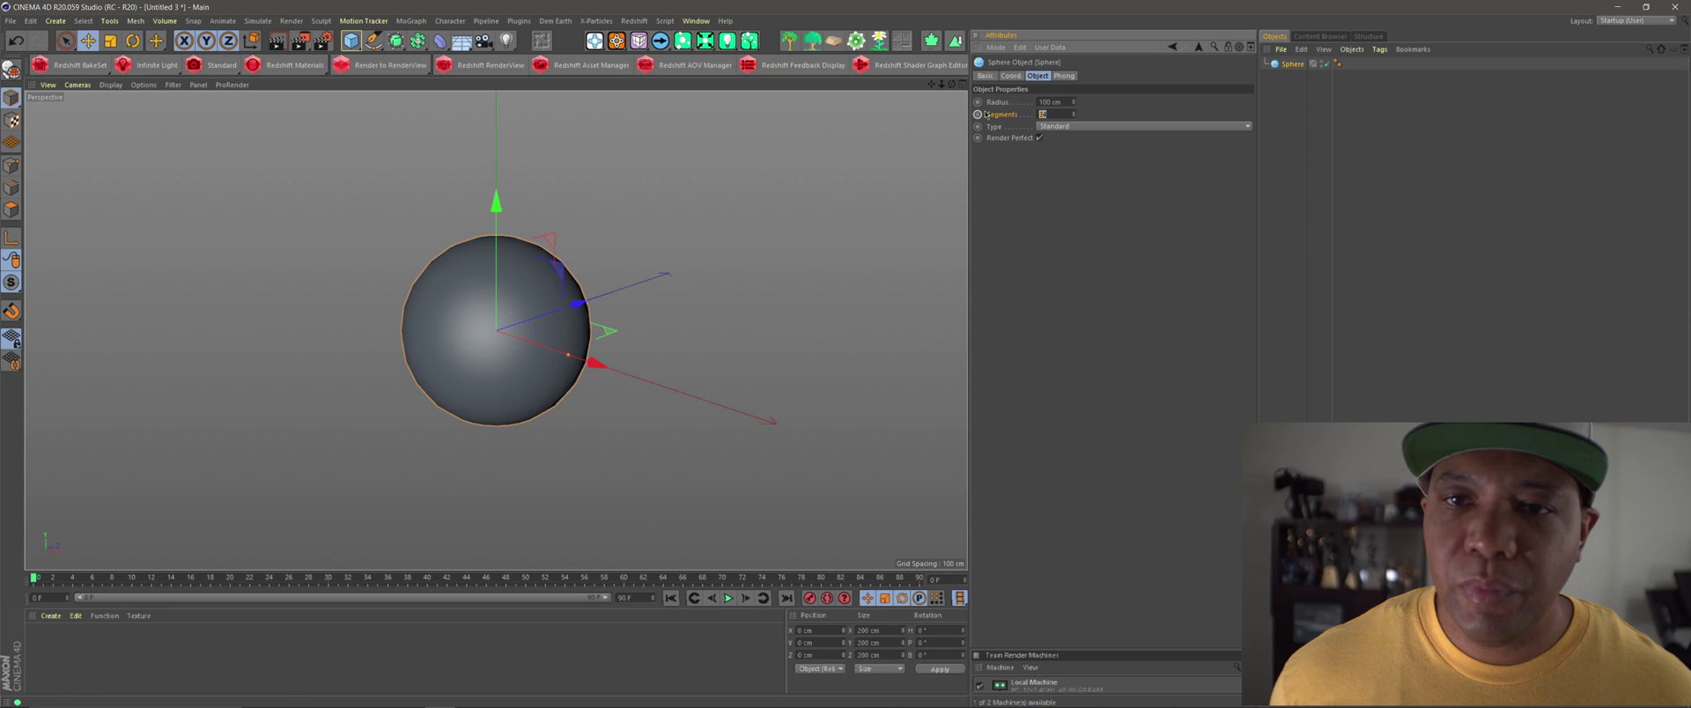
pyautogui.write('45')
pyautogui.press('Return')
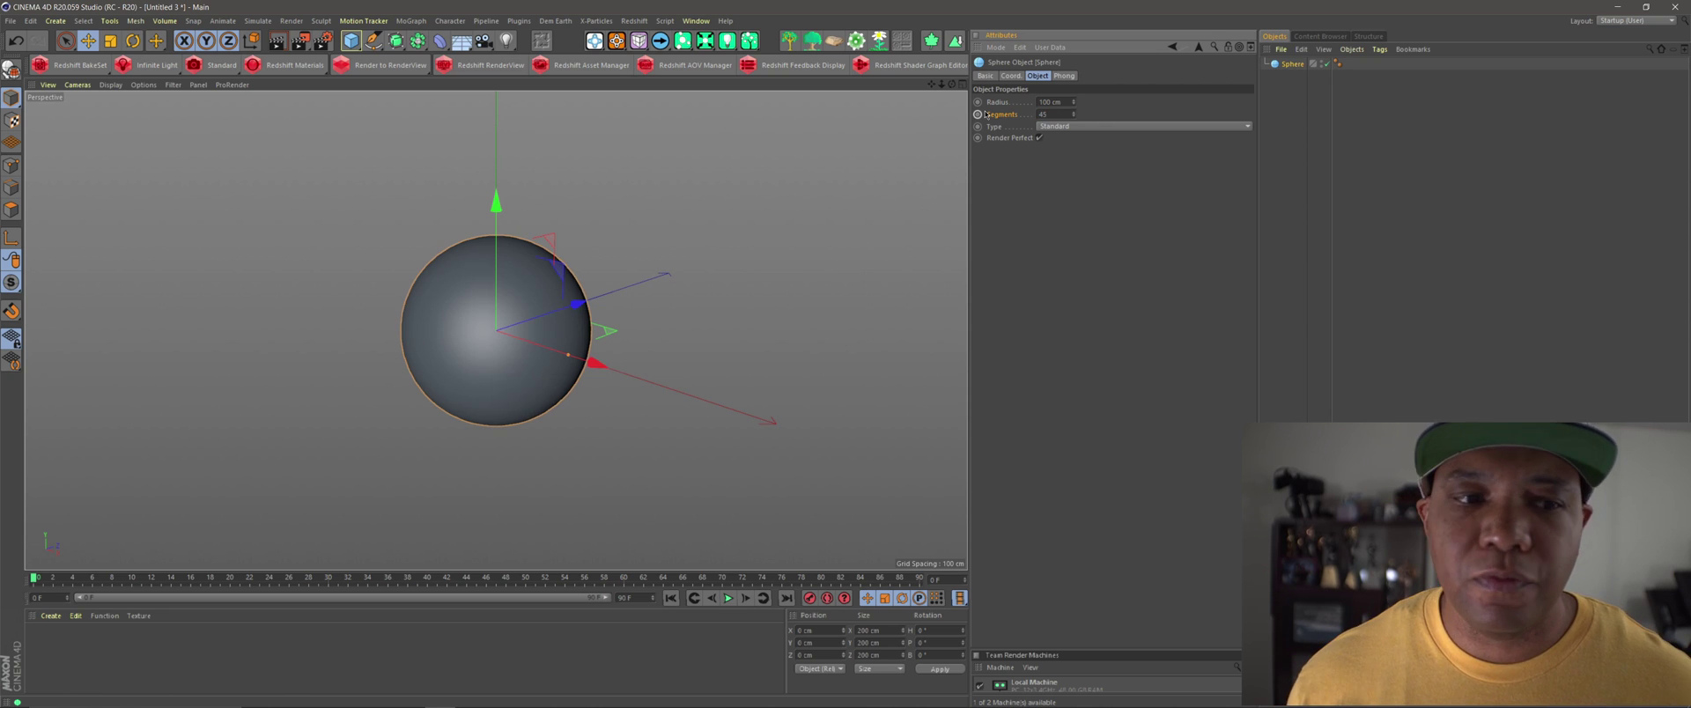
# Add a cube and size it 12 × 12 × 2 cm.
pyautogui.click(350, 40)
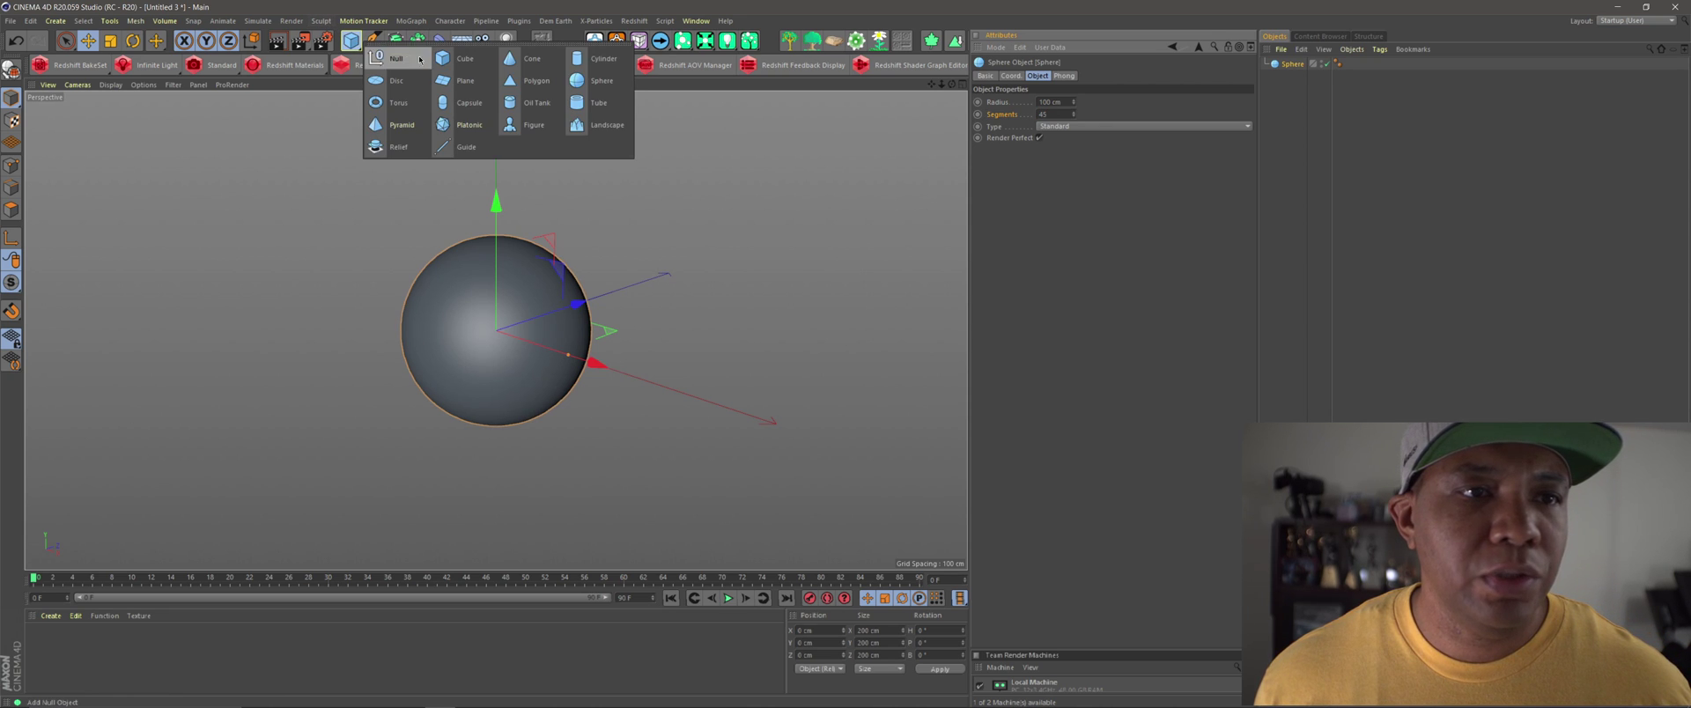
pyautogui.click(460, 58)
pyautogui.doubleClick(1037, 101)
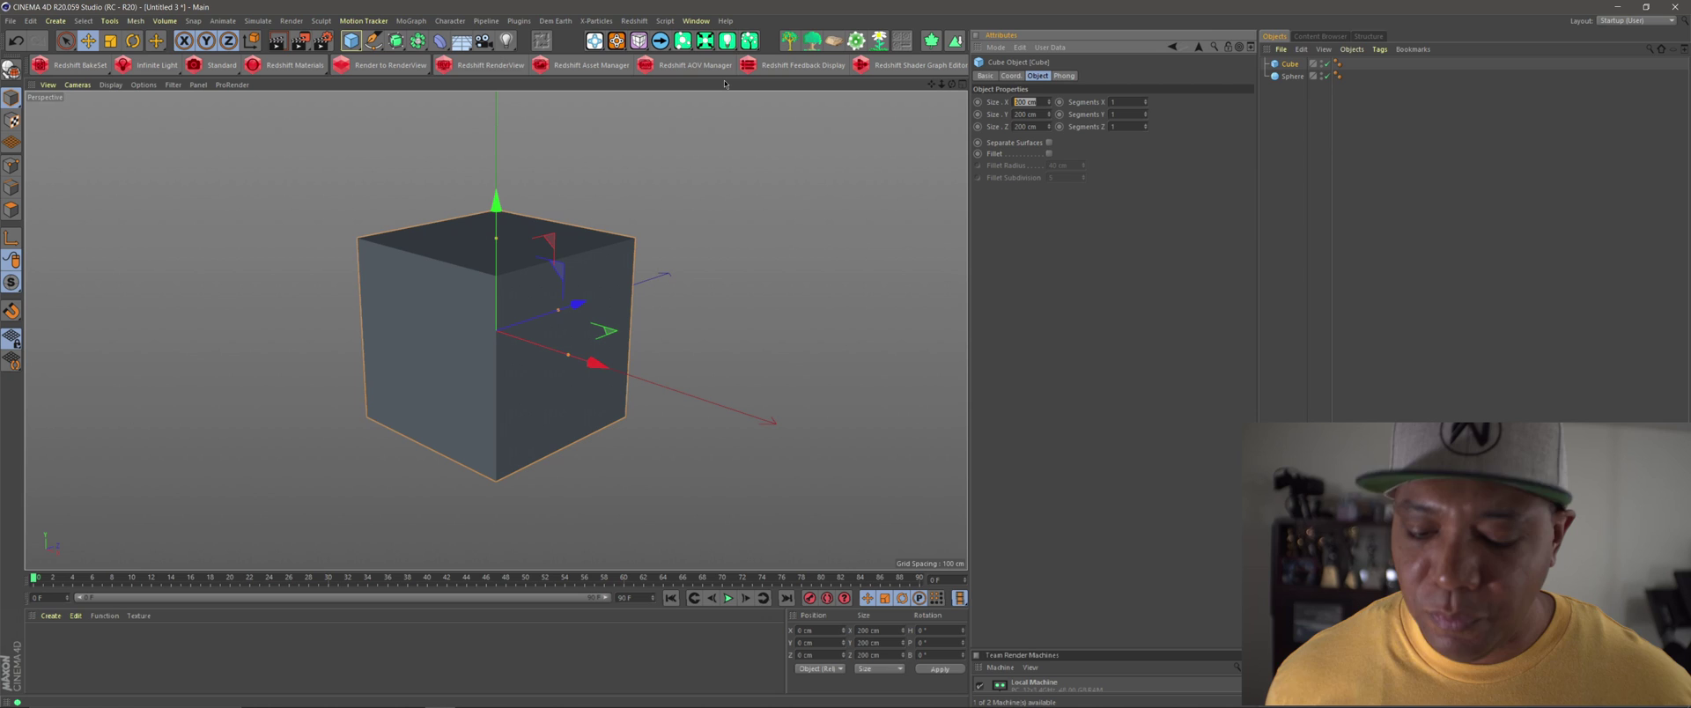
pyautogui.write('12')
pyautogui.press('Tab')
pyautogui.write('12')
pyautogui.press('Tab')
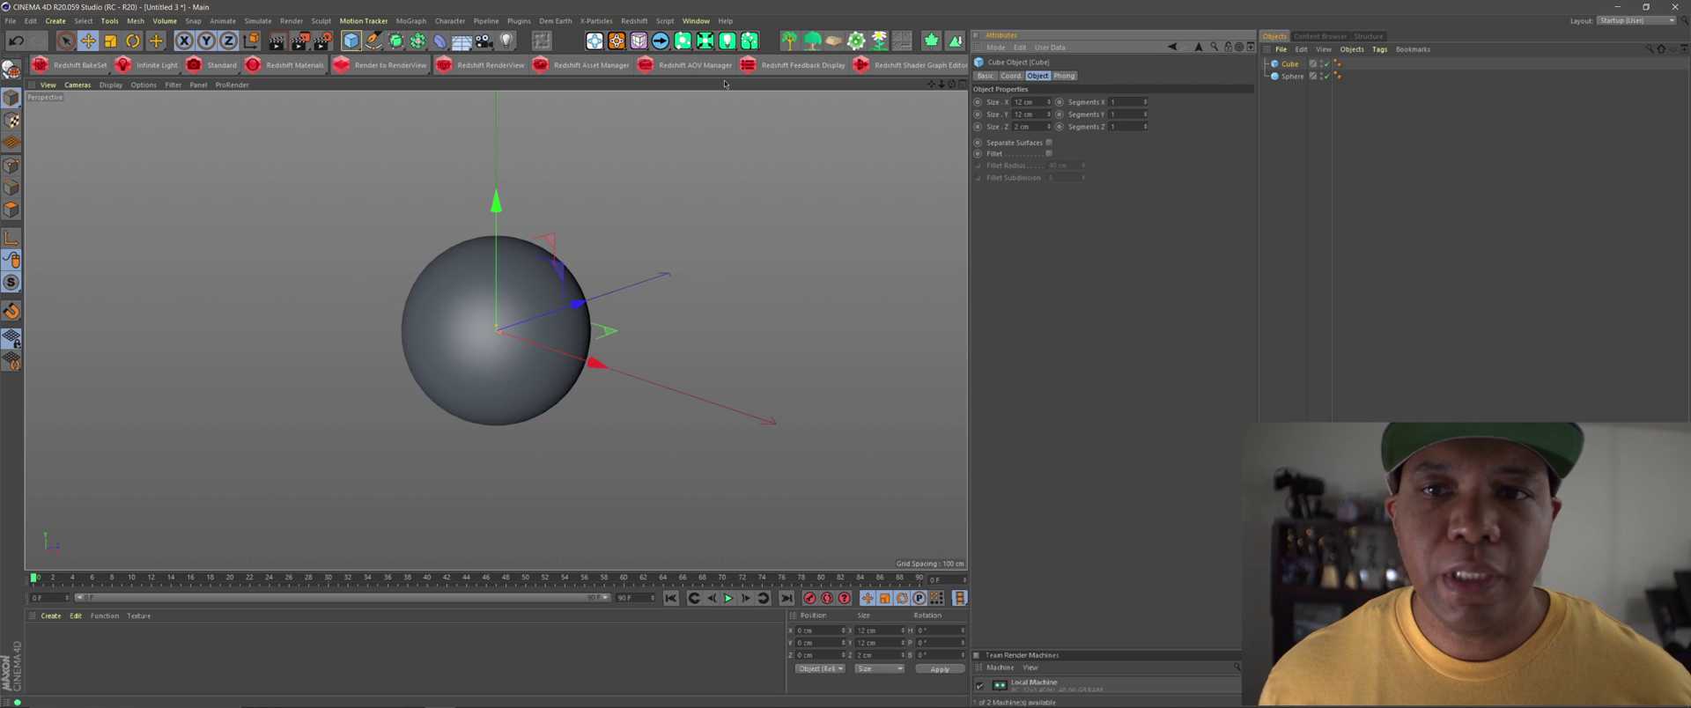
# Add a Cloner in Object mode with the Sphere as its target object.
pyautogui.click(411, 21)
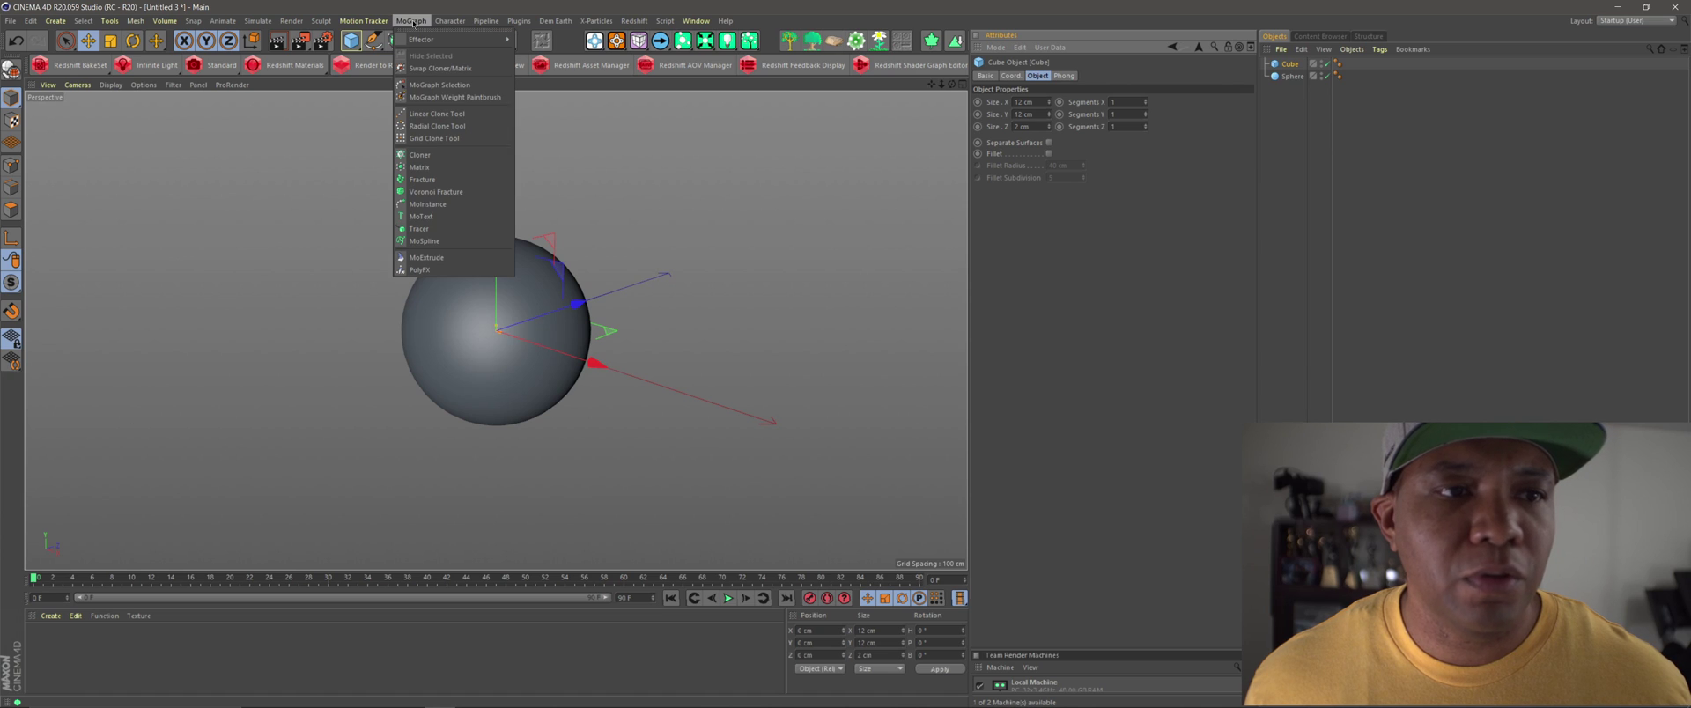
pyautogui.click(419, 154)
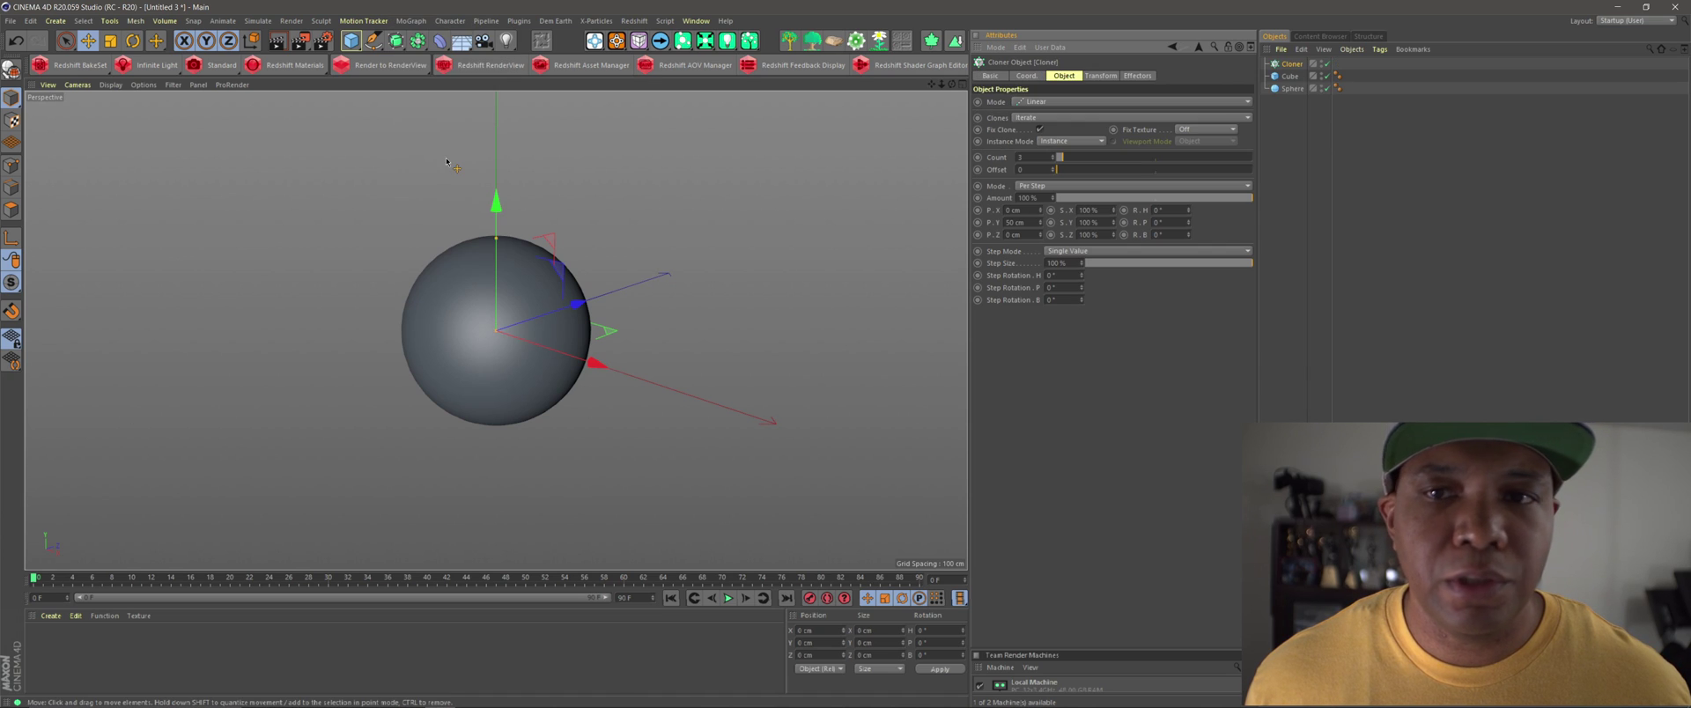
pyautogui.click(1024, 102)
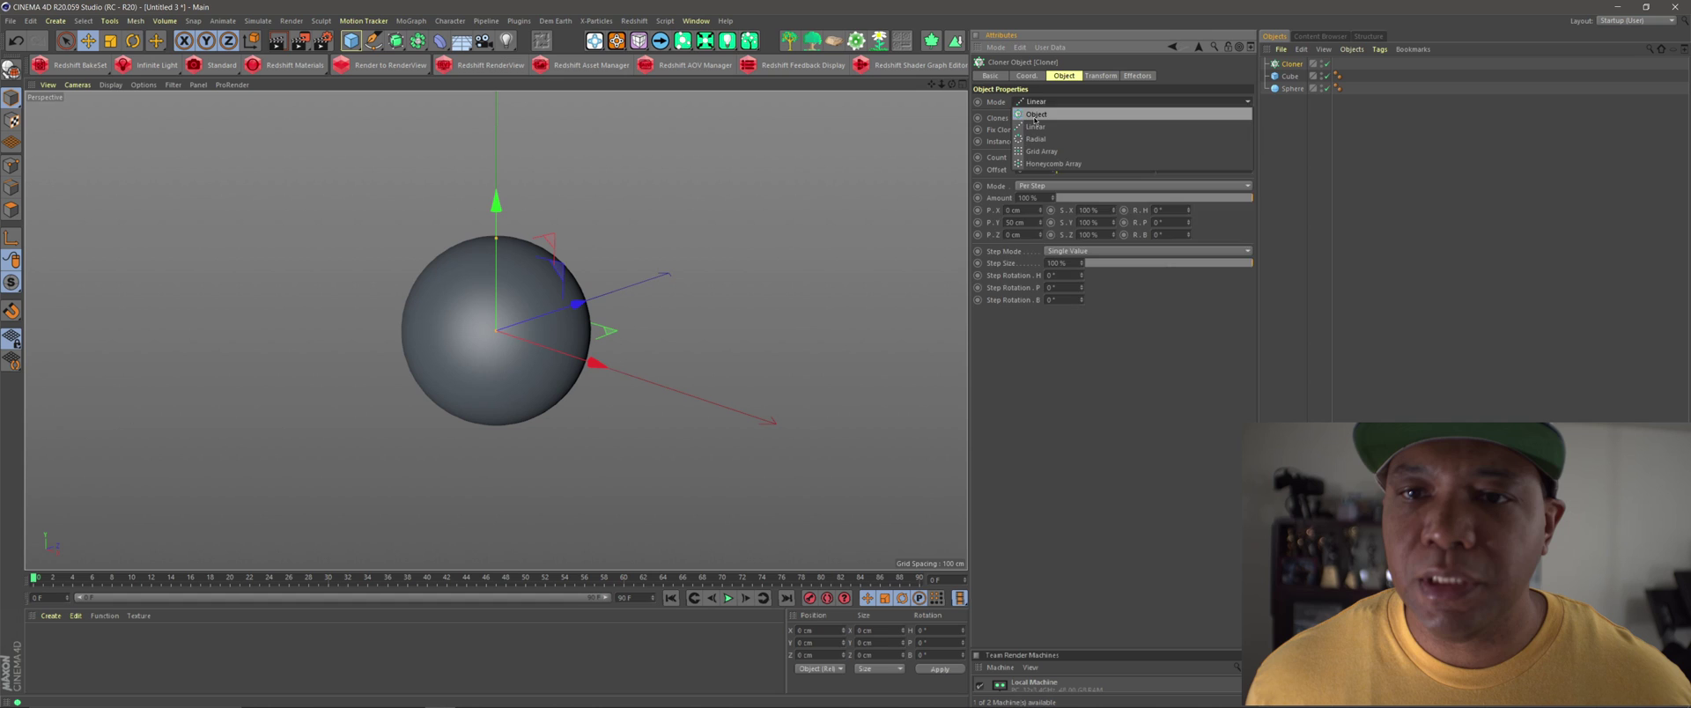
pyautogui.click(1035, 114)
pyautogui.moveTo(1292, 88); pyautogui.dragTo(1052, 162)
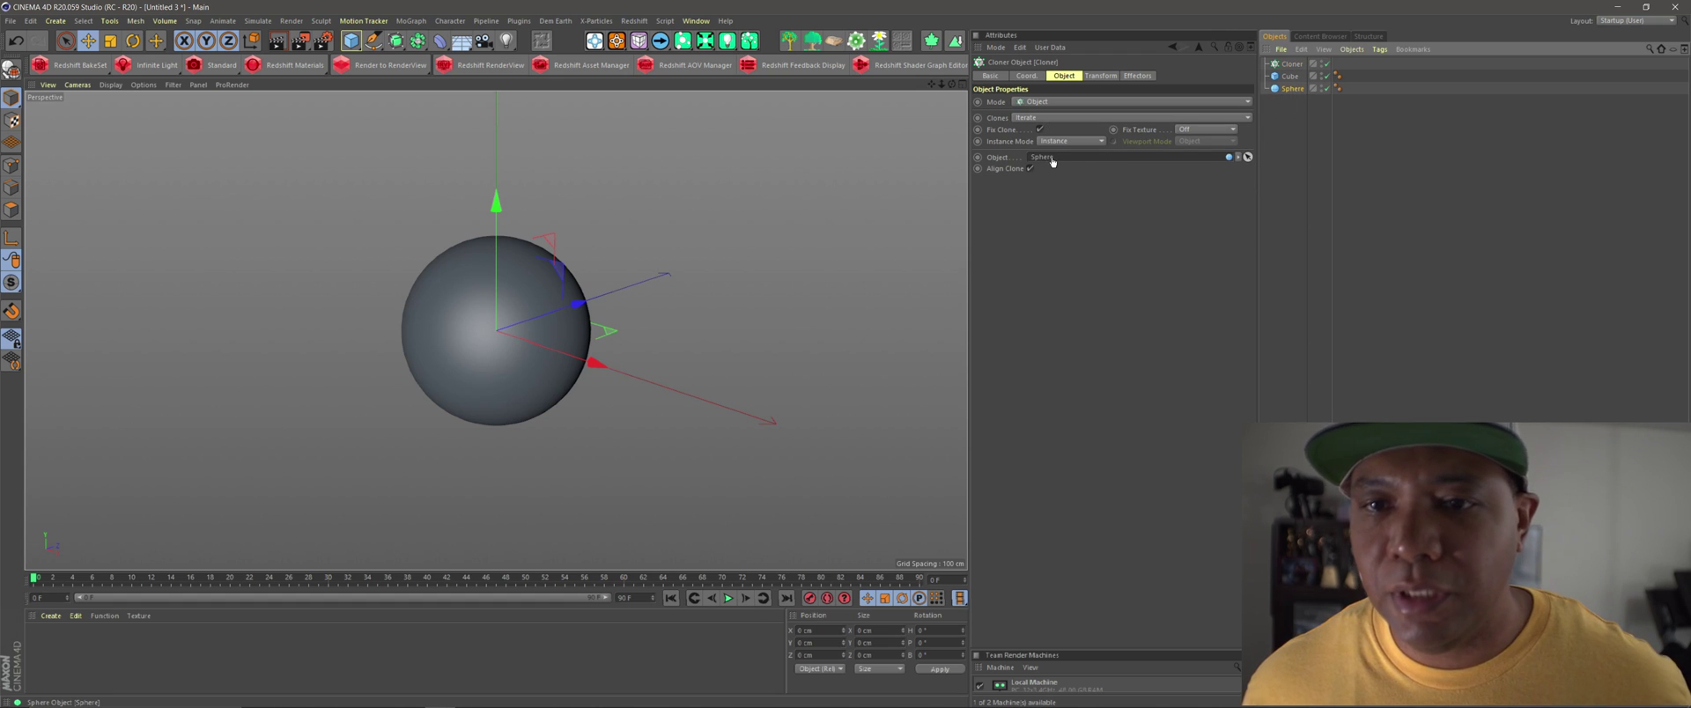
# Parent the cube under the Cloner and set Distribution to Vertex.
pyautogui.click(1290, 77)
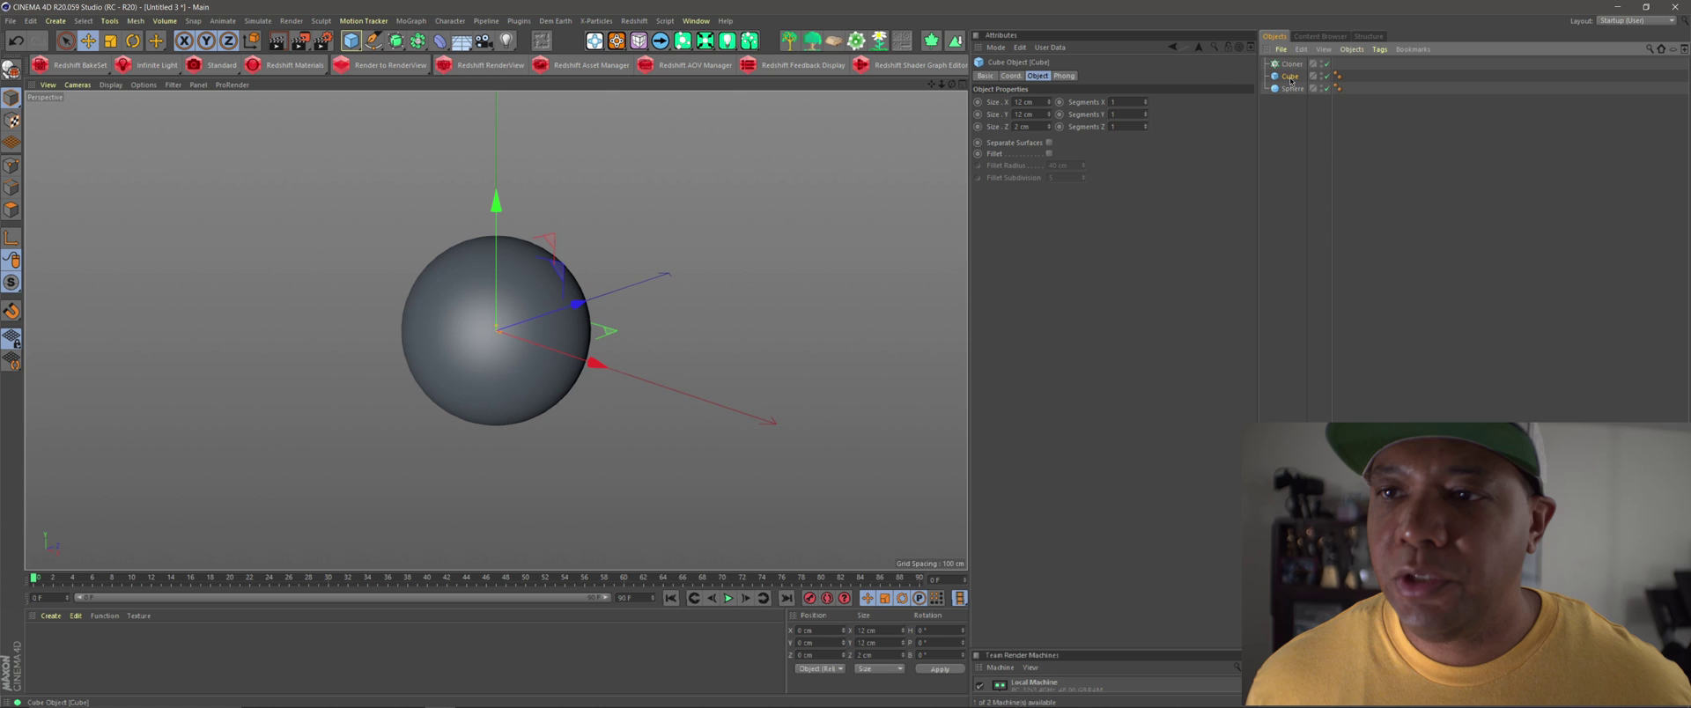
pyautogui.moveTo(1298, 73); pyautogui.dragTo(1292, 63)
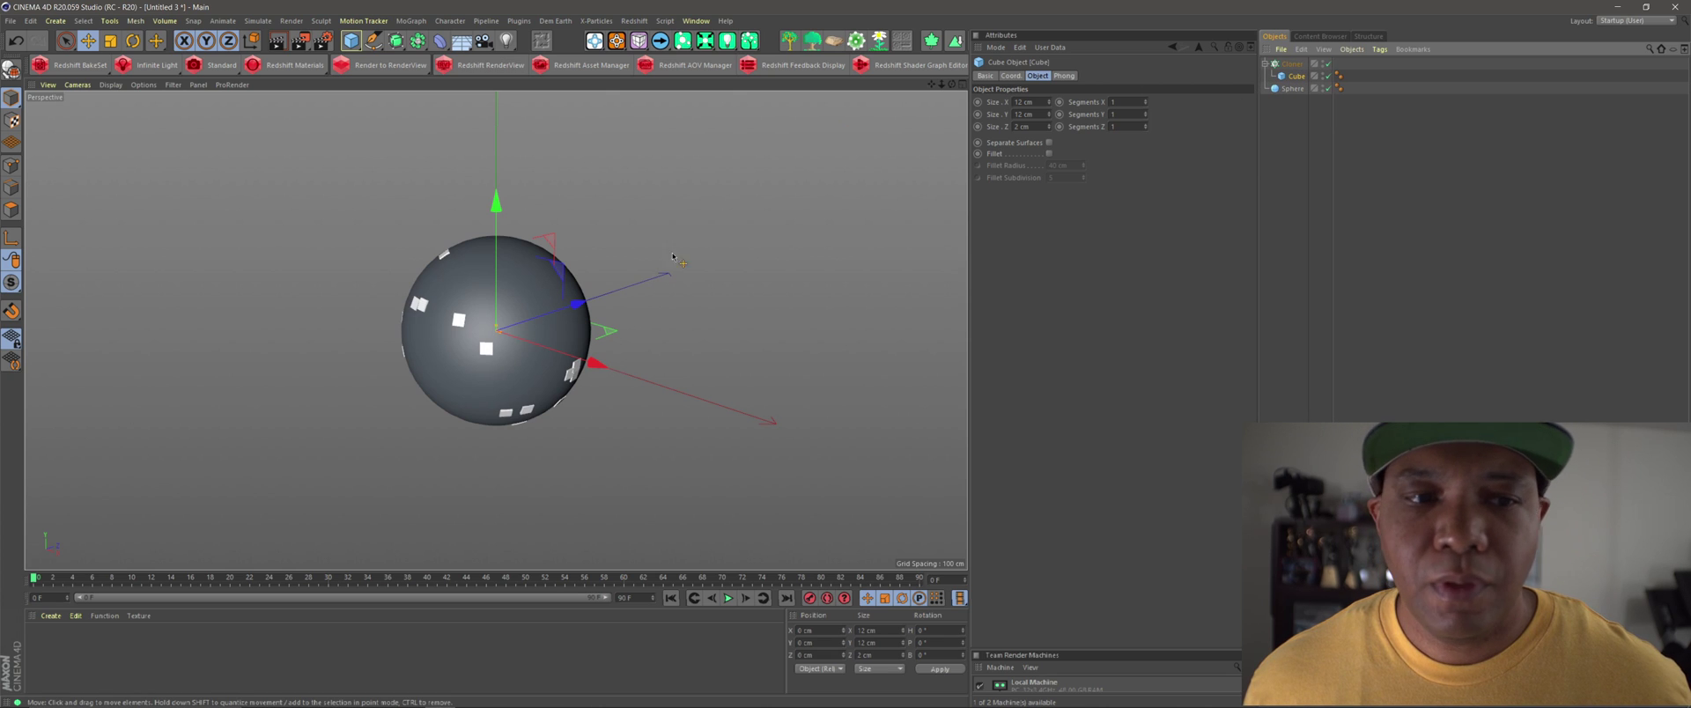
pyautogui.scroll(2, 615, 343)
pyautogui.scroll(2, 615, 342)
pyautogui.keyDown('alt'); pyautogui.moveTo(616, 343); pyautogui.dragTo(546, 350); pyautogui.keyUp('alt')
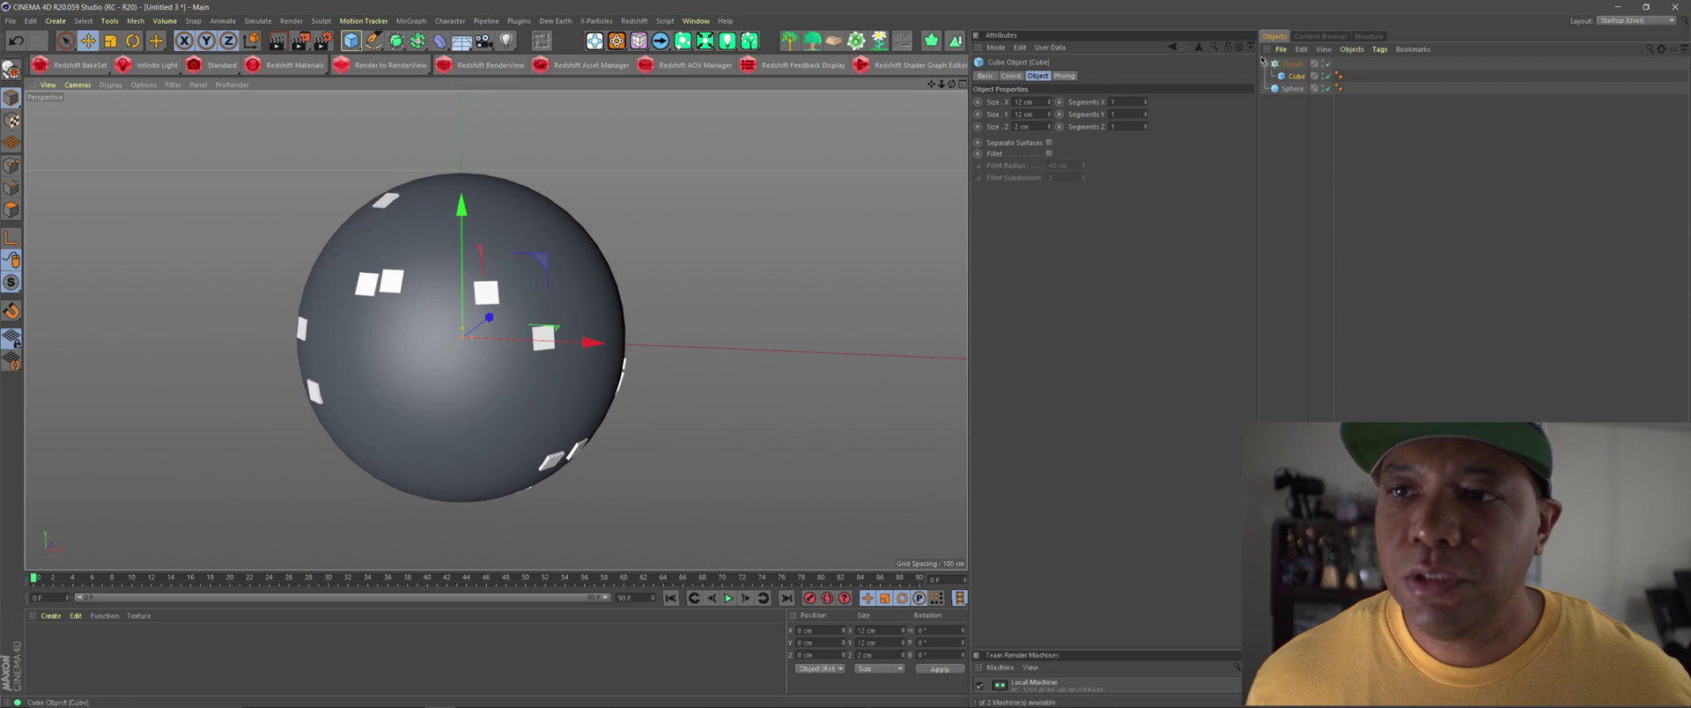
pyautogui.click(1292, 65)
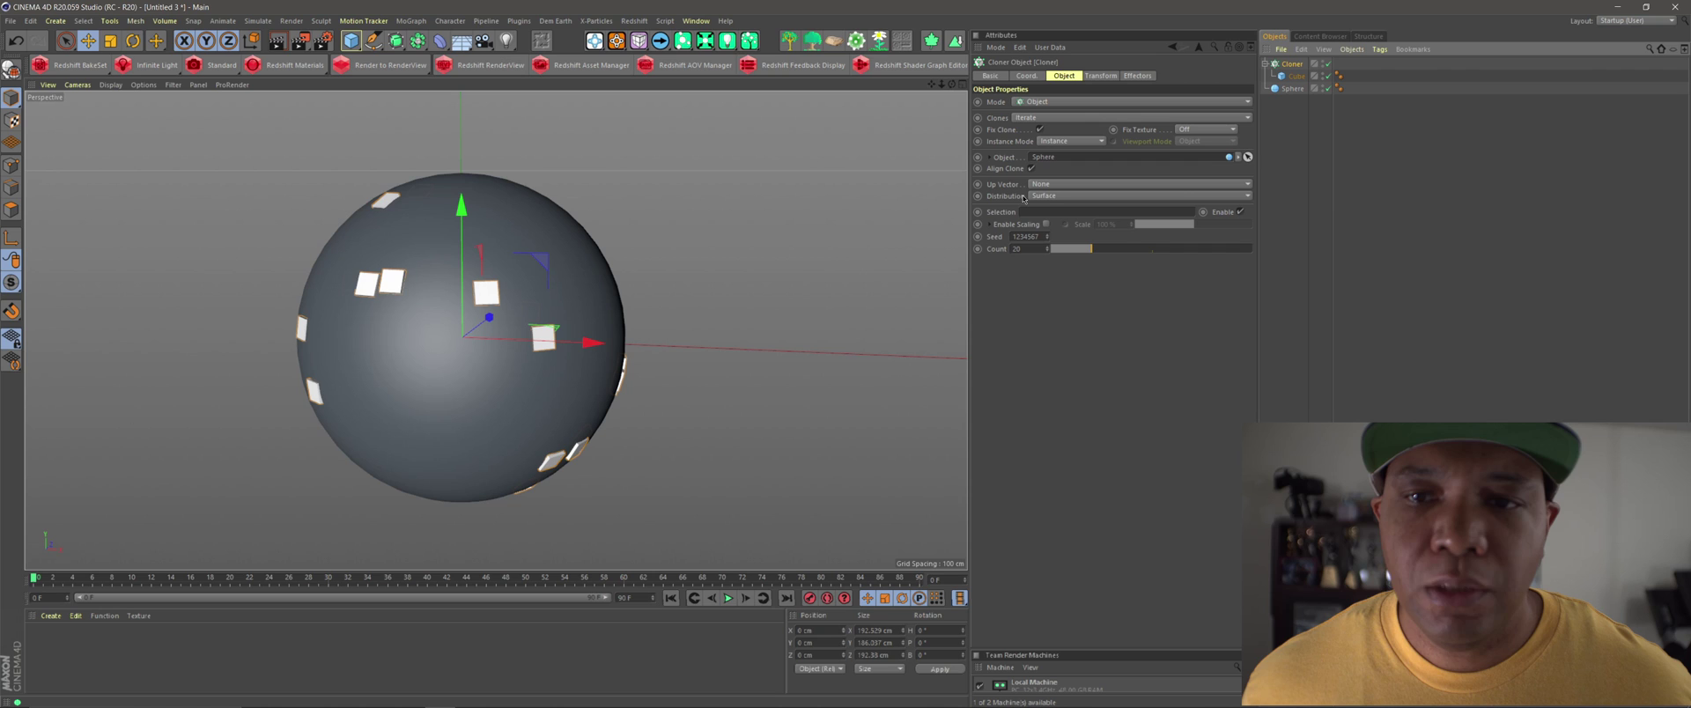
pyautogui.click(1048, 196)
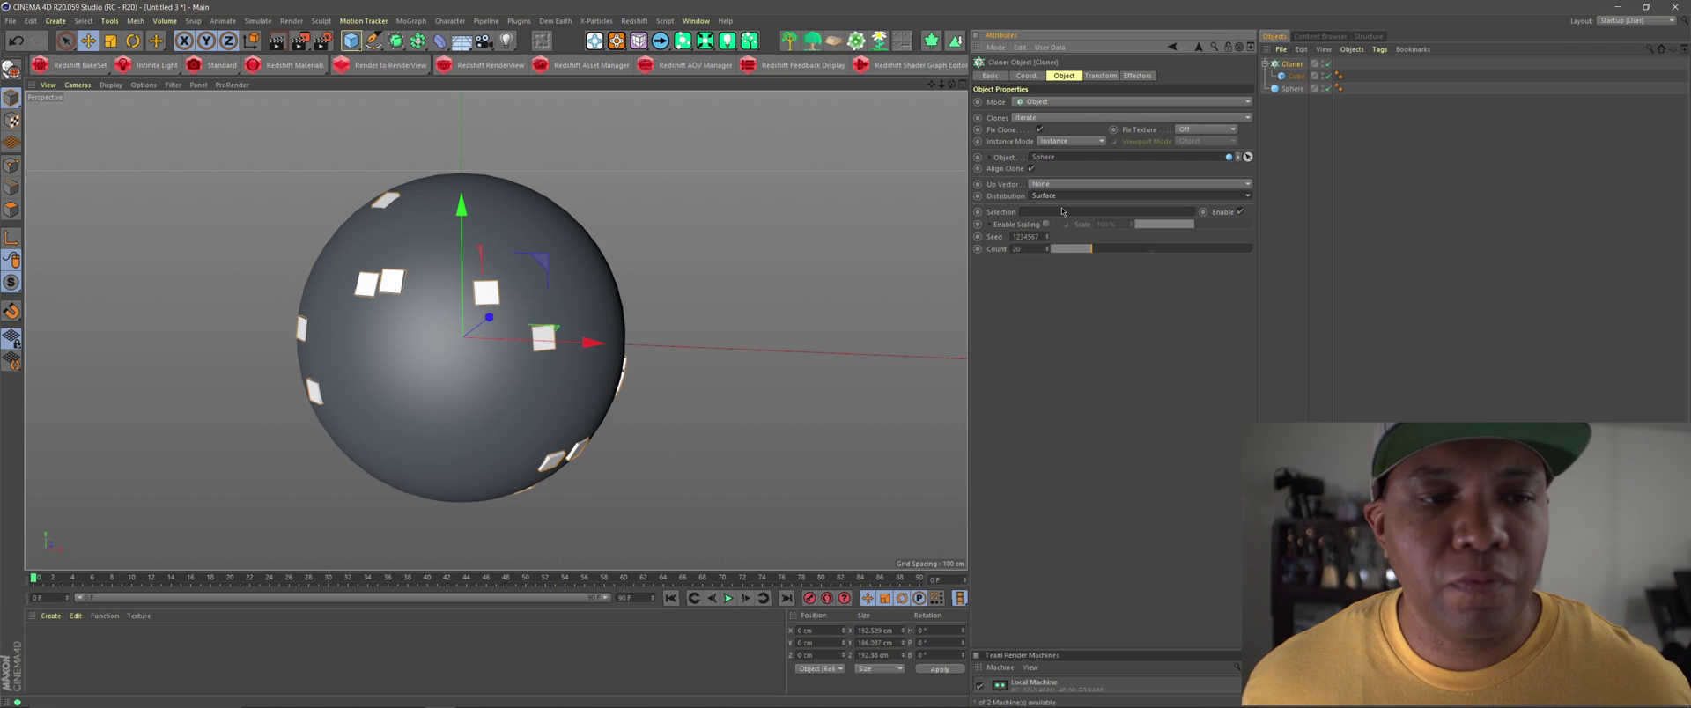
pyautogui.click(1053, 208)
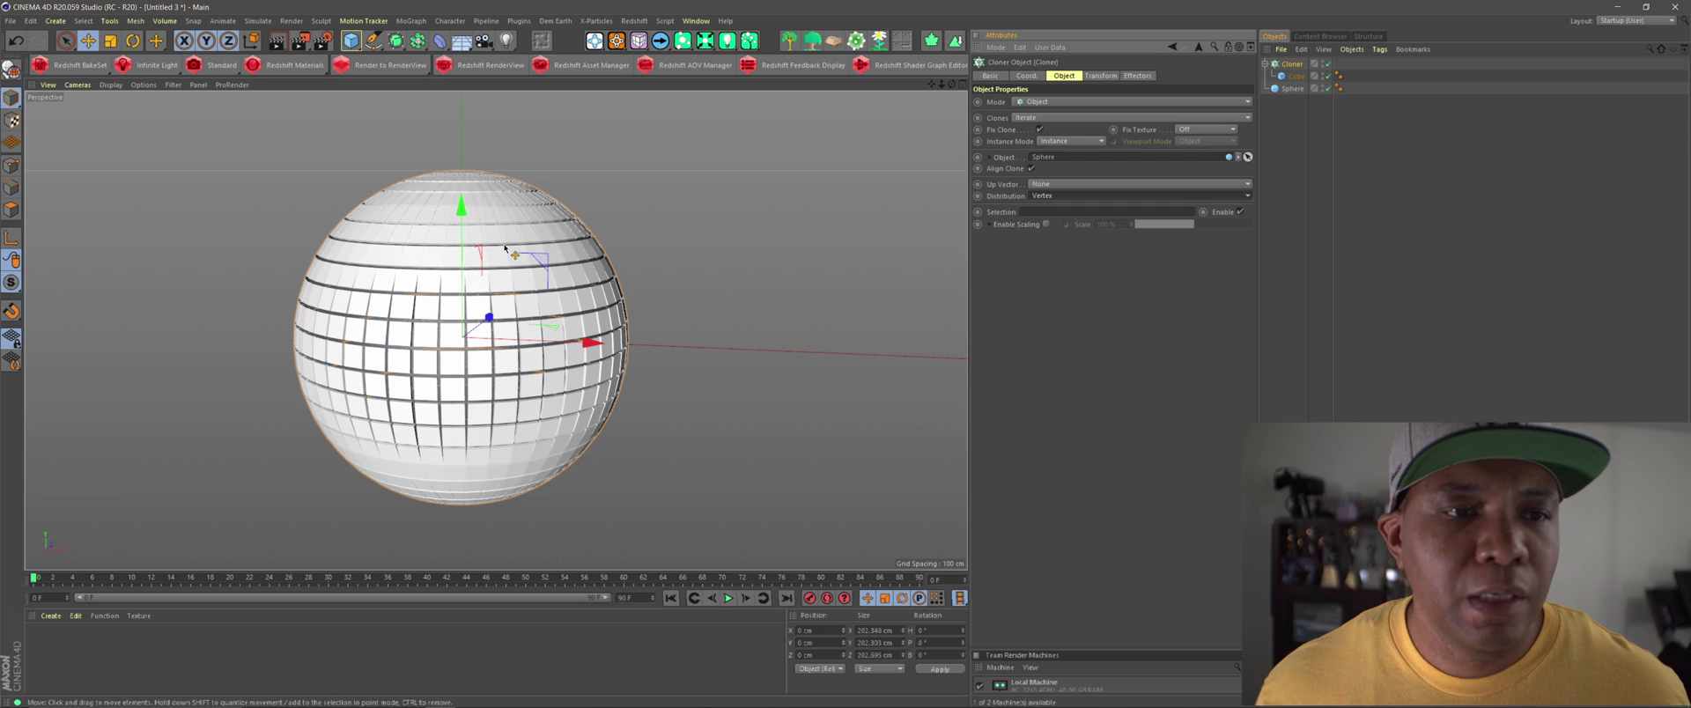
pyautogui.scroll(6, 505, 250)
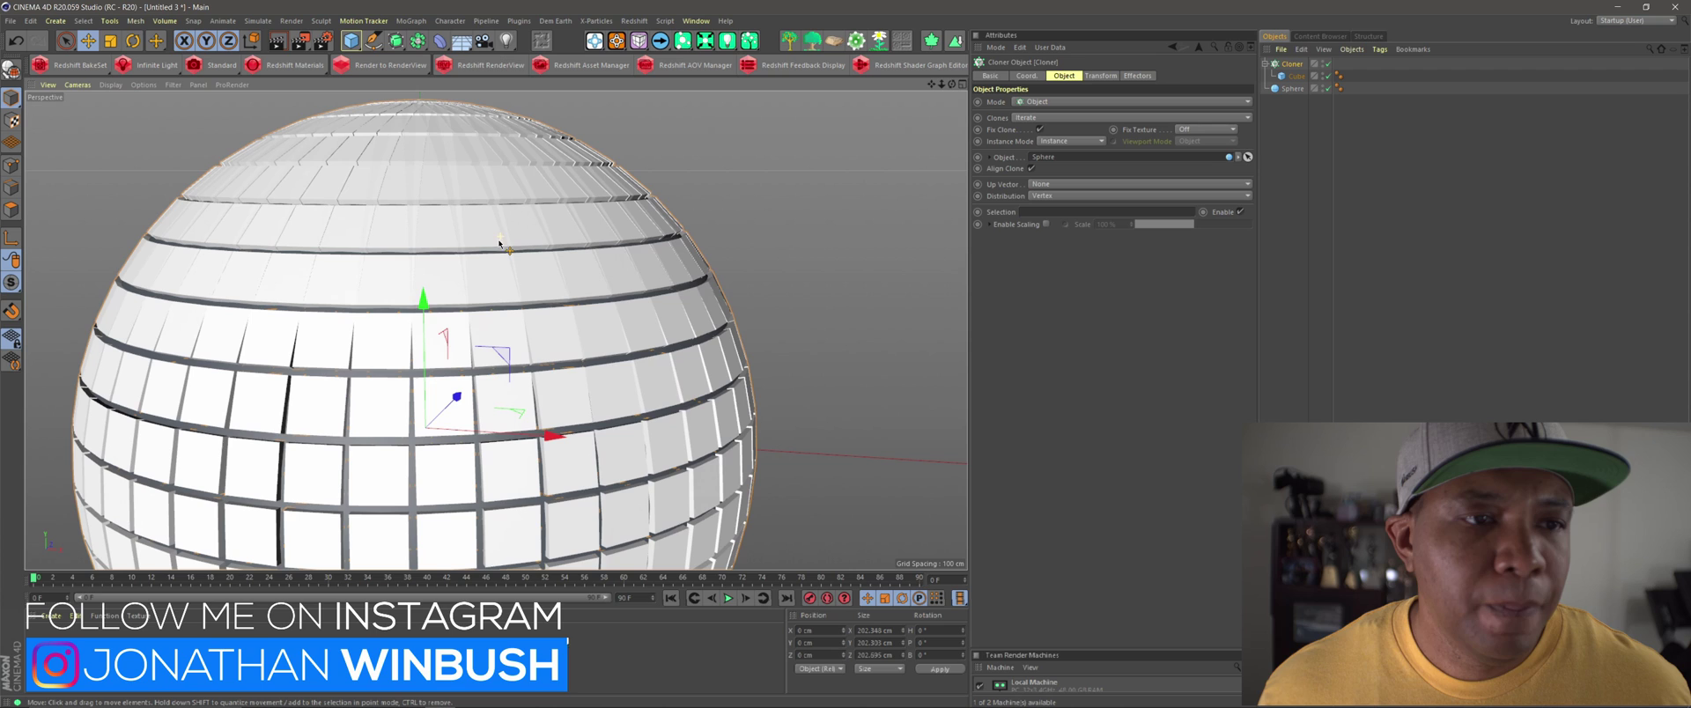
pyautogui.keyDown('alt'); pyautogui.moveTo(502, 240); pyautogui.dragTo(621, 313); pyautogui.keyUp('alt')
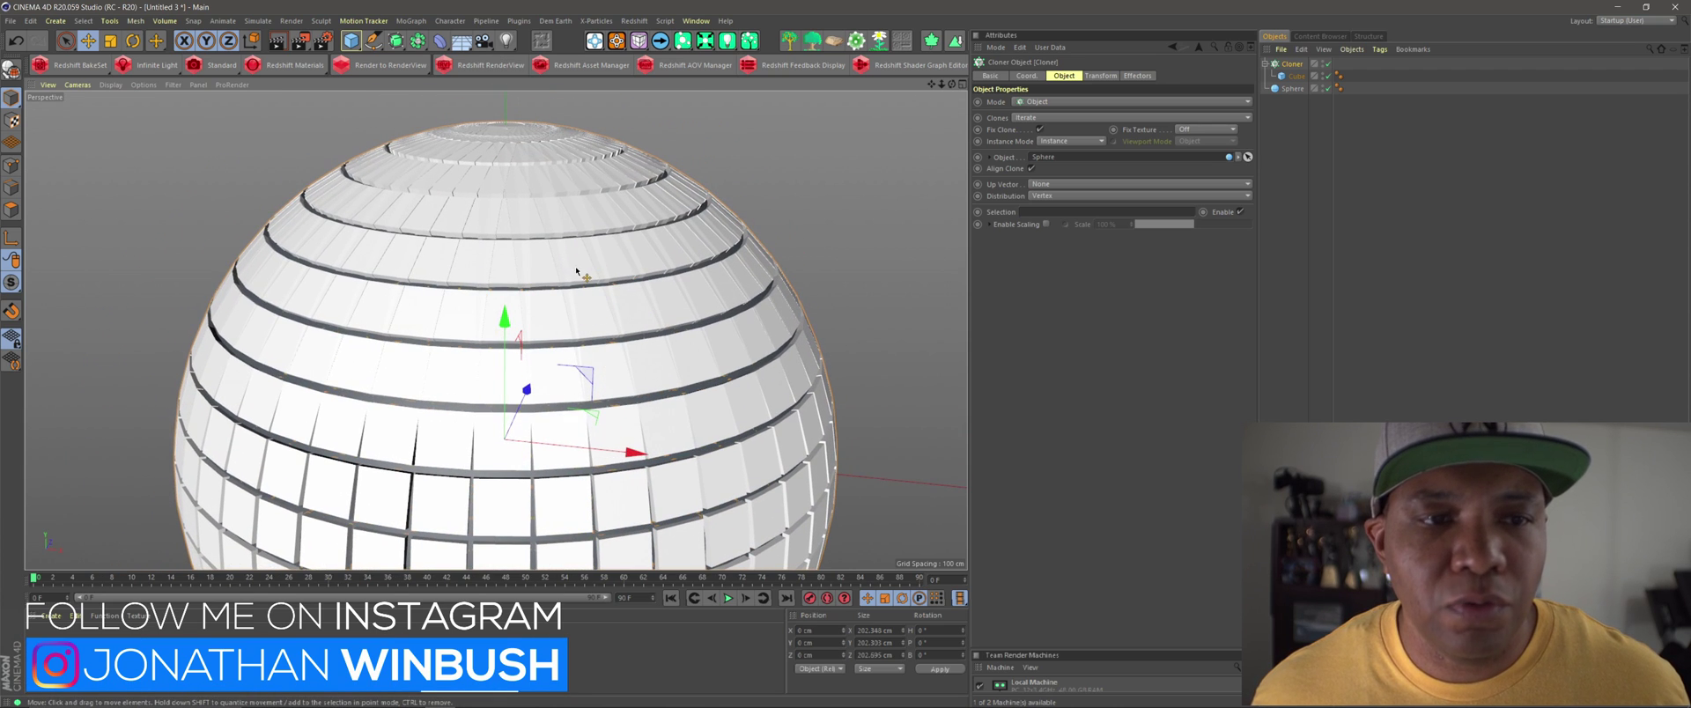
pyautogui.keyDown('alt'); pyautogui.moveTo(580, 275); pyautogui.dragTo(589, 442); pyautogui.keyUp('alt')
pyautogui.scroll(-4, 616, 396)
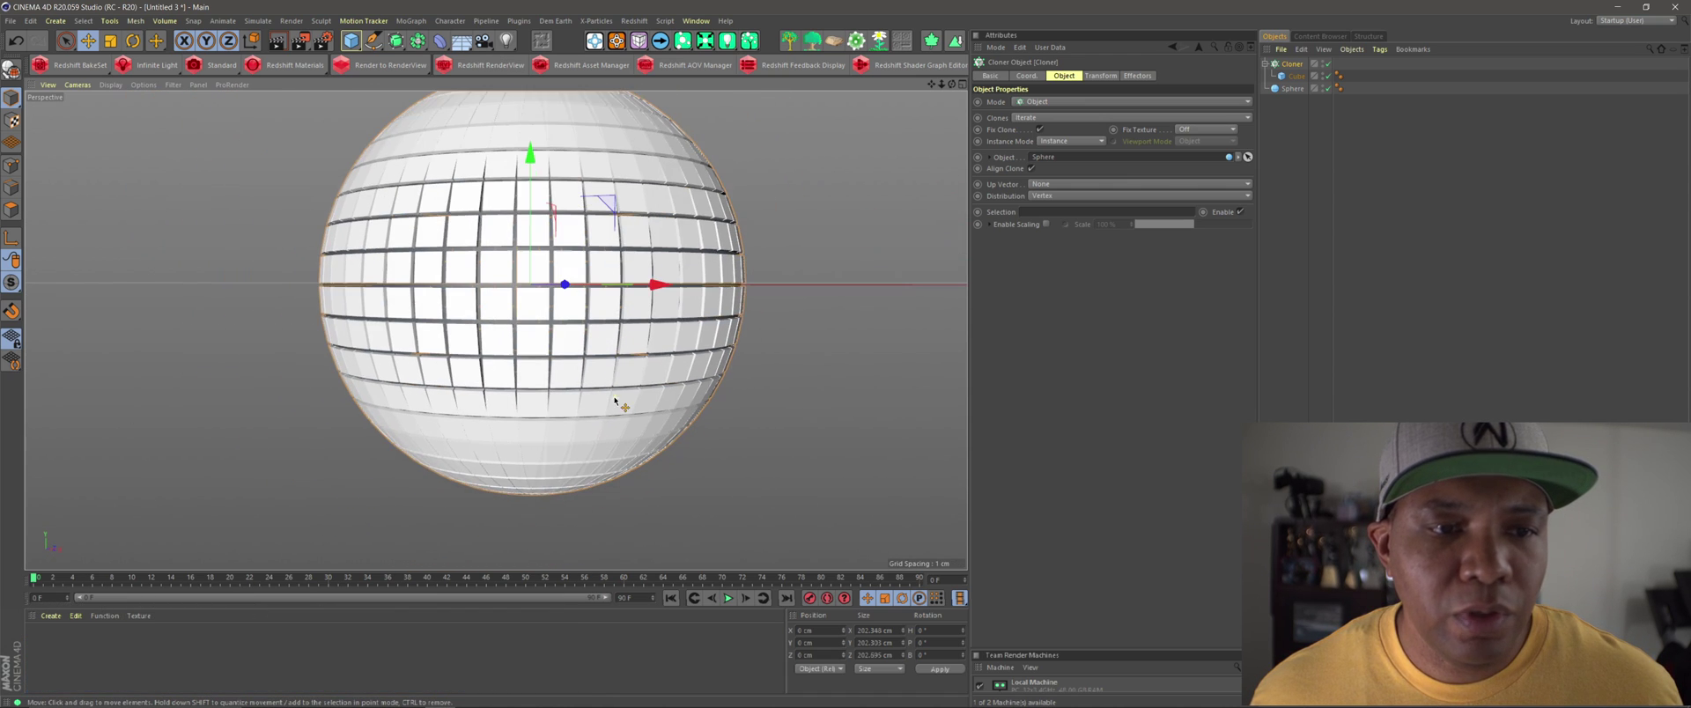
pyautogui.keyDown('alt'); pyautogui.moveTo(715, 382); pyautogui.dragTo(646, 375); pyautogui.keyUp('alt')
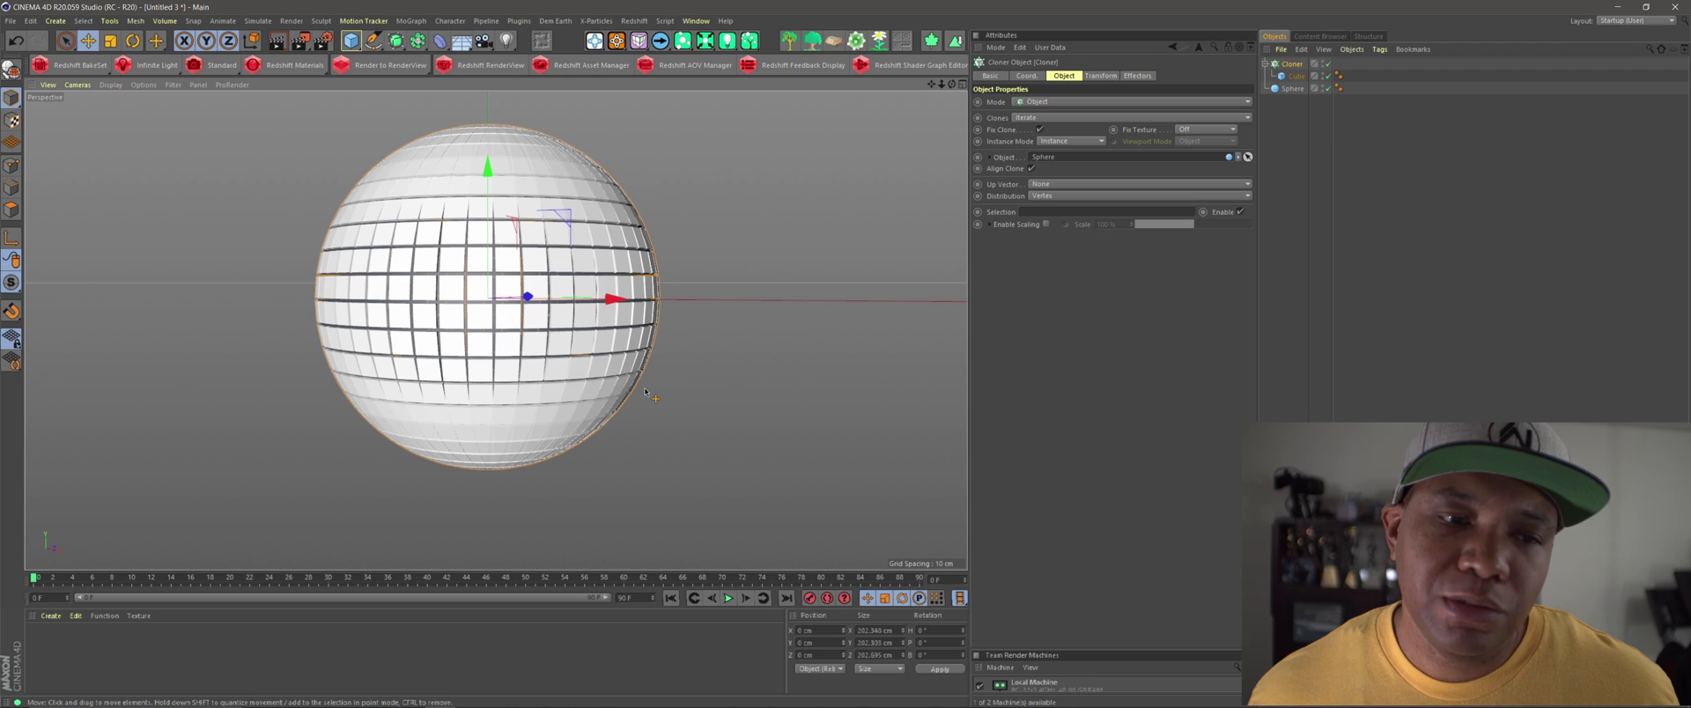
pyautogui.scroll(-5, 645, 395)
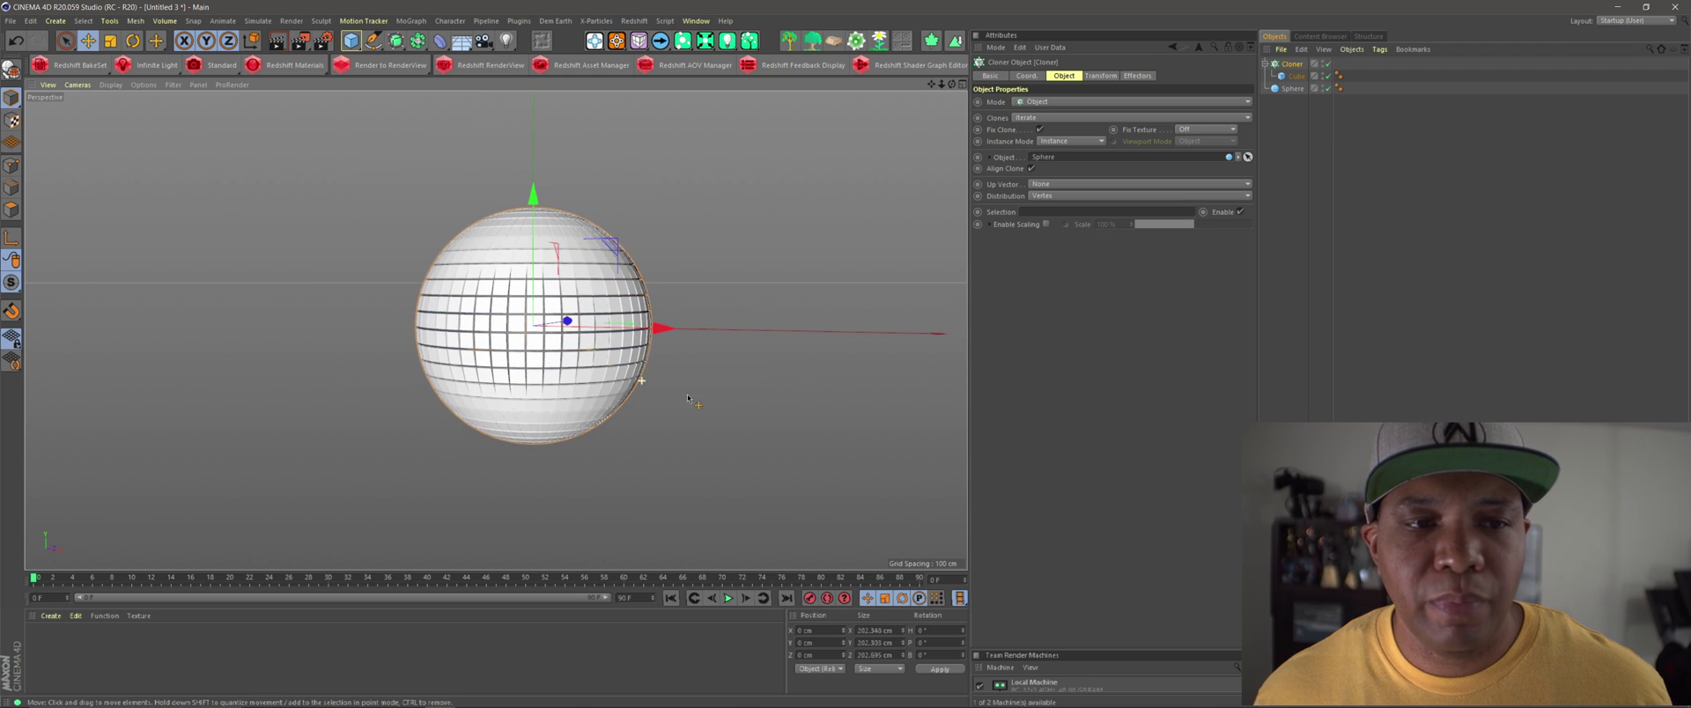
pyautogui.keyDown('alt'); pyautogui.moveTo(662, 371); pyautogui.dragTo(653, 377); pyautogui.keyUp('alt')
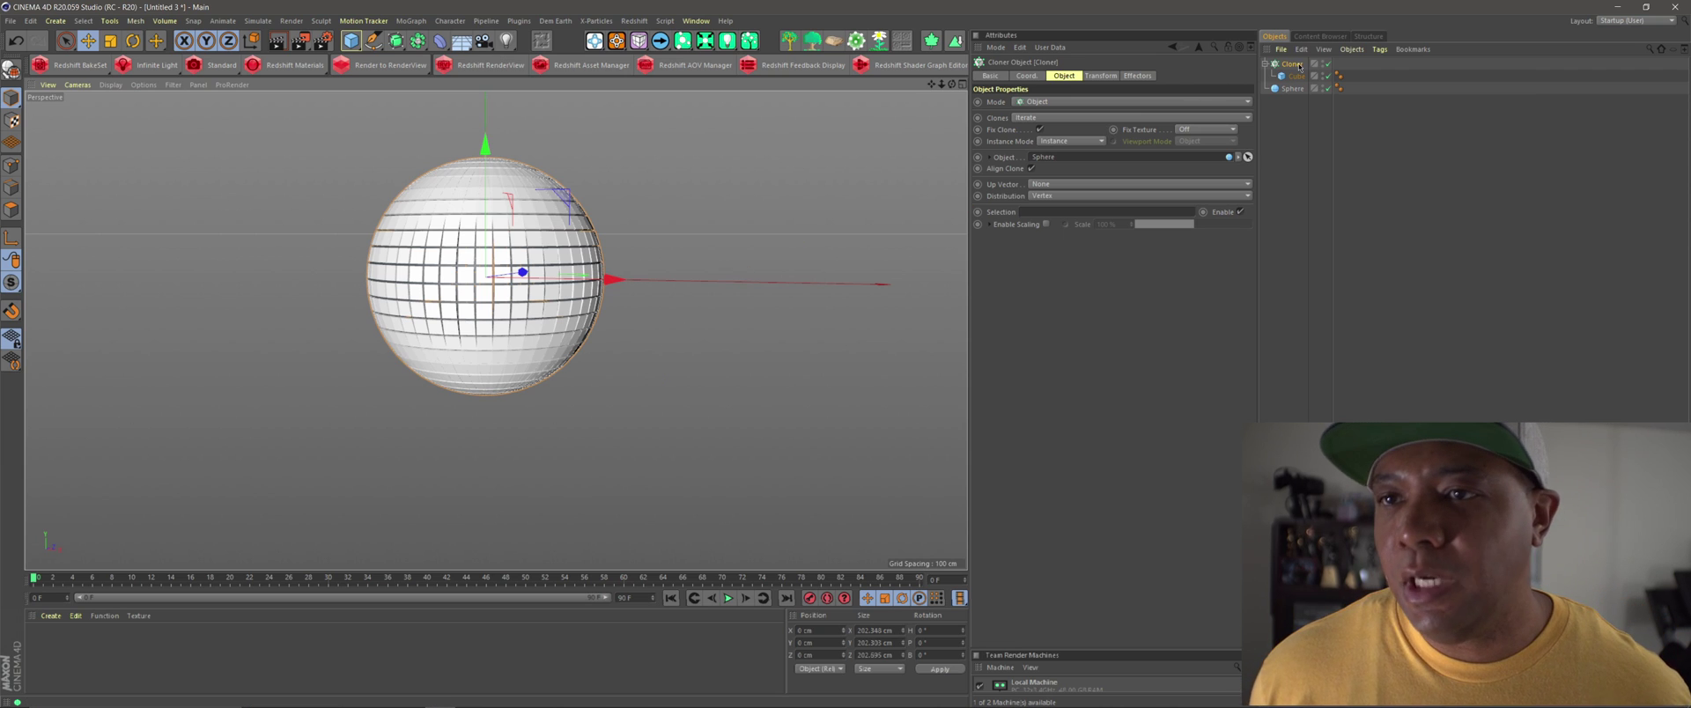
# Undo the Cloner and nest a new MoExtrude deformer under the sphere.
pyautogui.hotkey('ctrl', 'z')
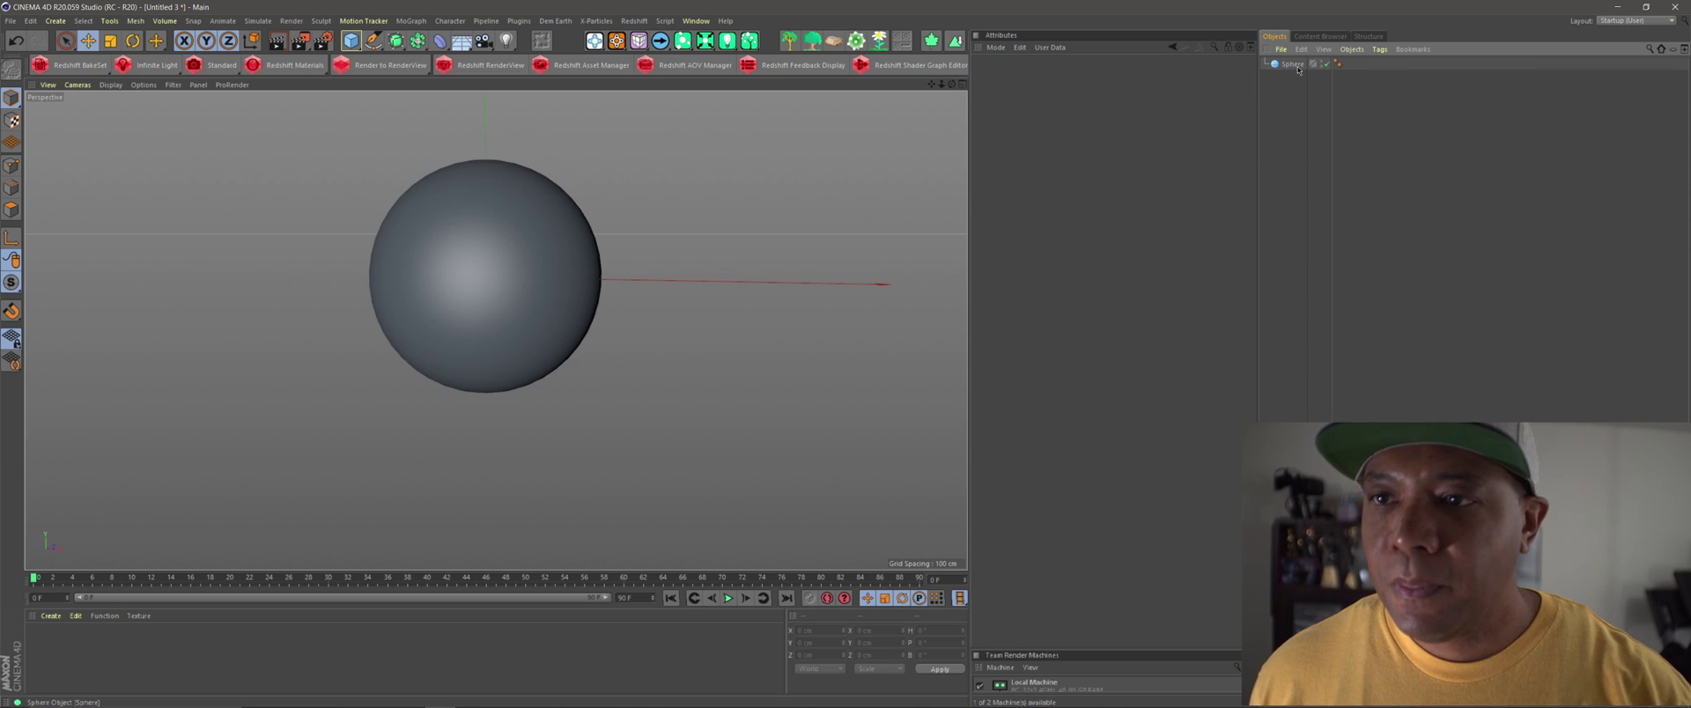
pyautogui.click(1292, 65)
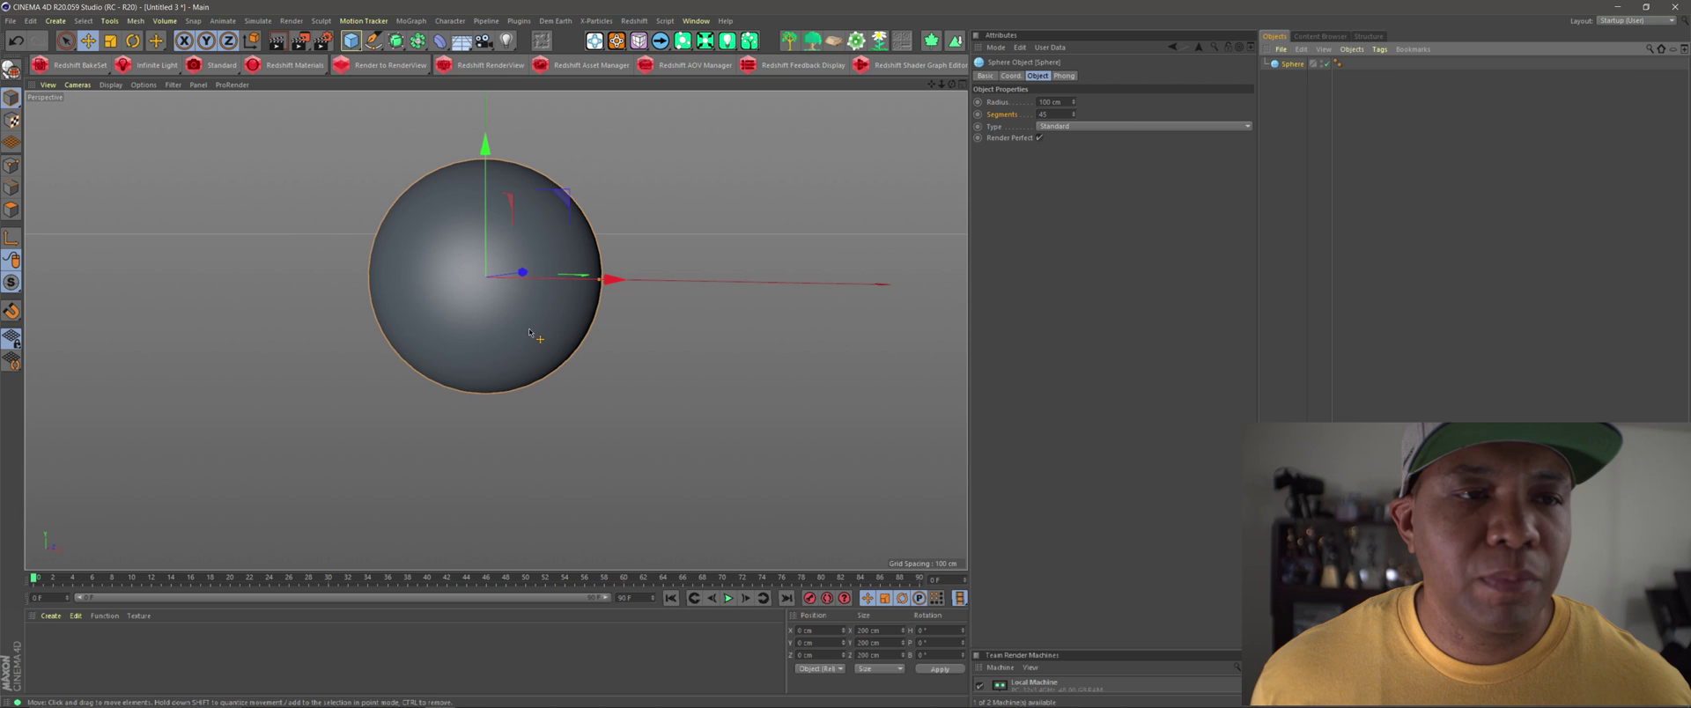
pyautogui.click(421, 23)
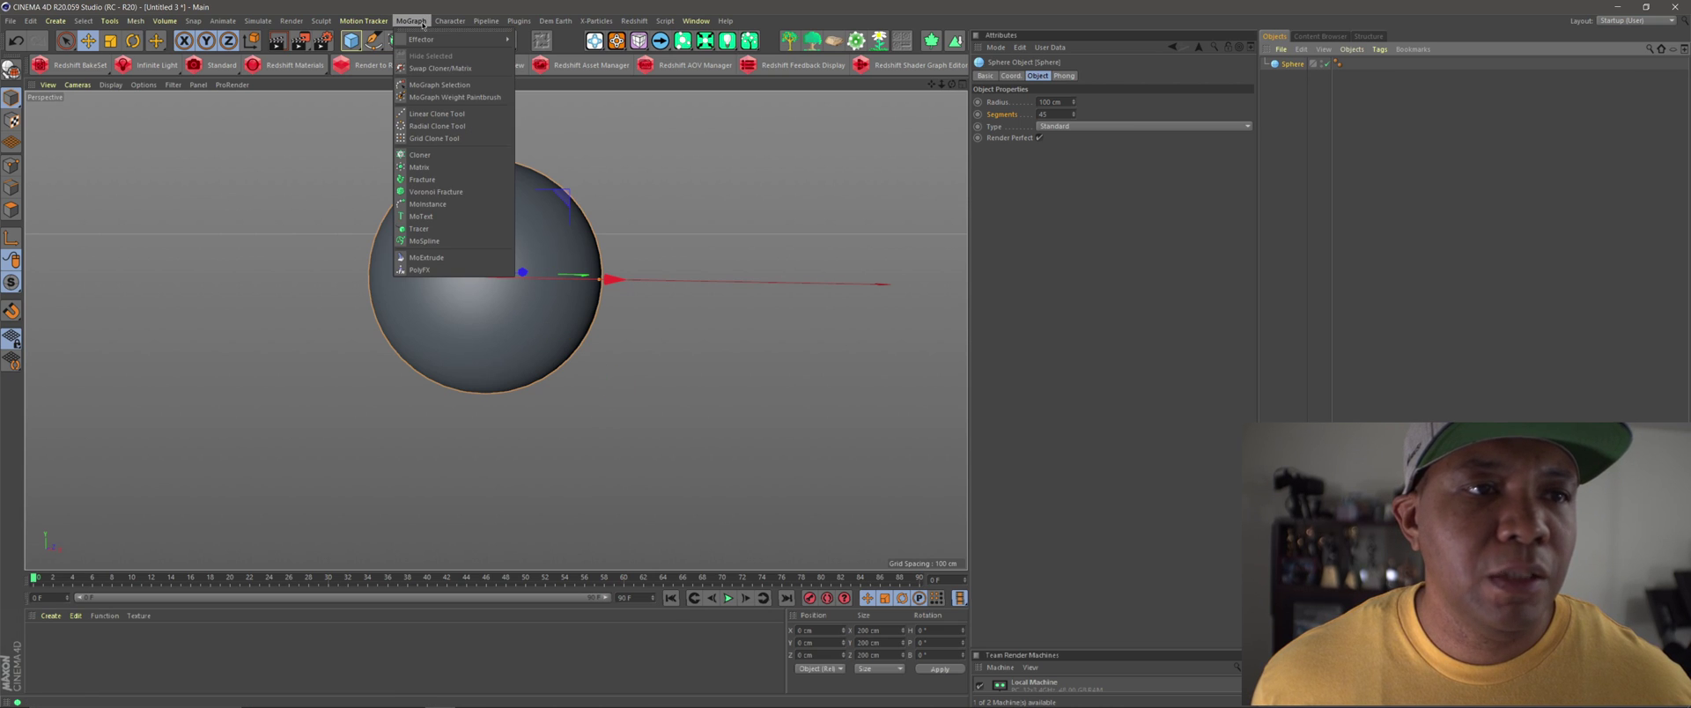
pyautogui.click(429, 258)
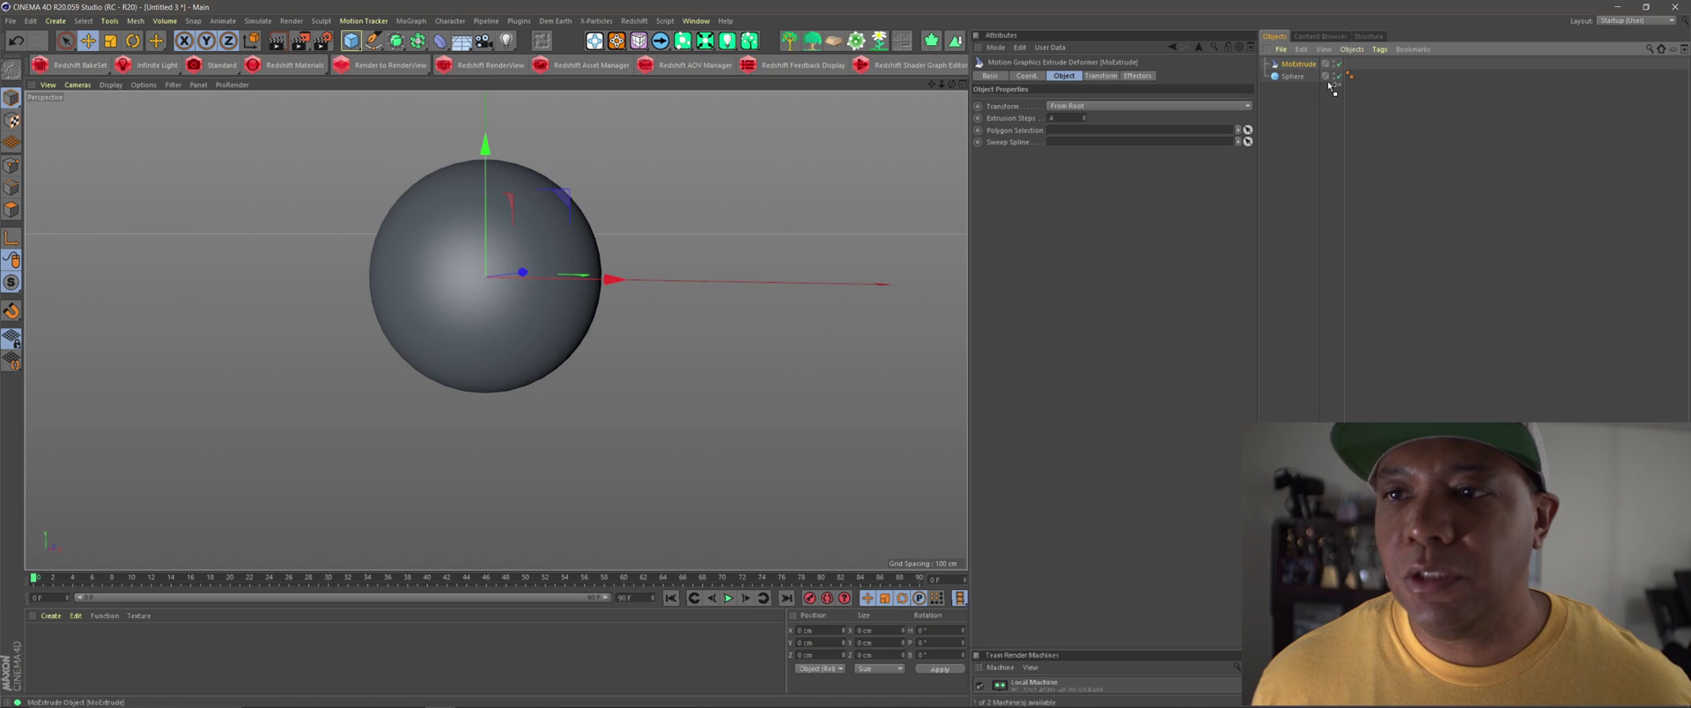
pyautogui.moveTo(1331, 85); pyautogui.dragTo(1298, 81)
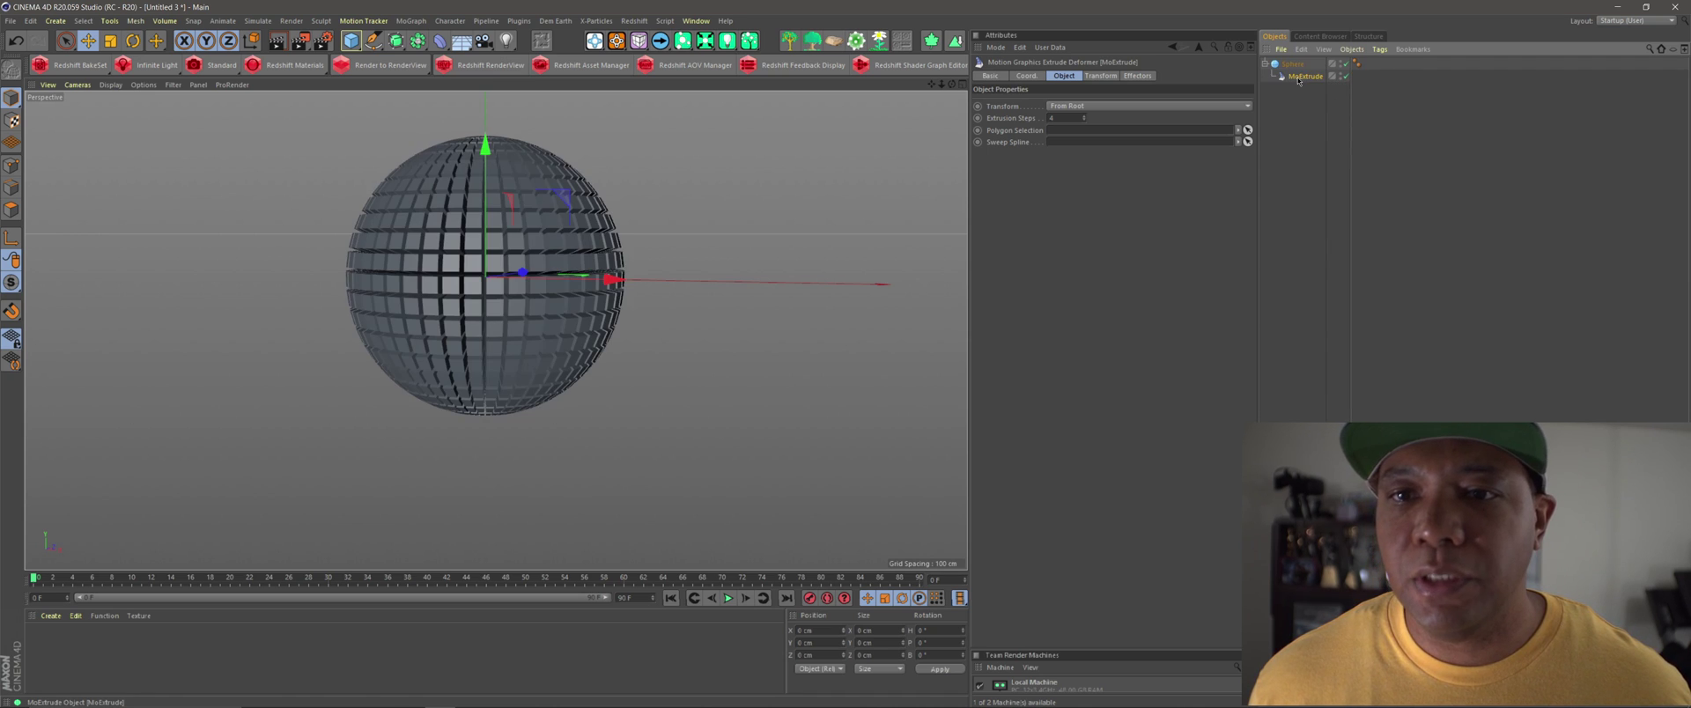
# Set MoExtrude's Extrusion Steps to 1 and orbit to inspect the shallow tiles.
pyautogui.click(1047, 119)
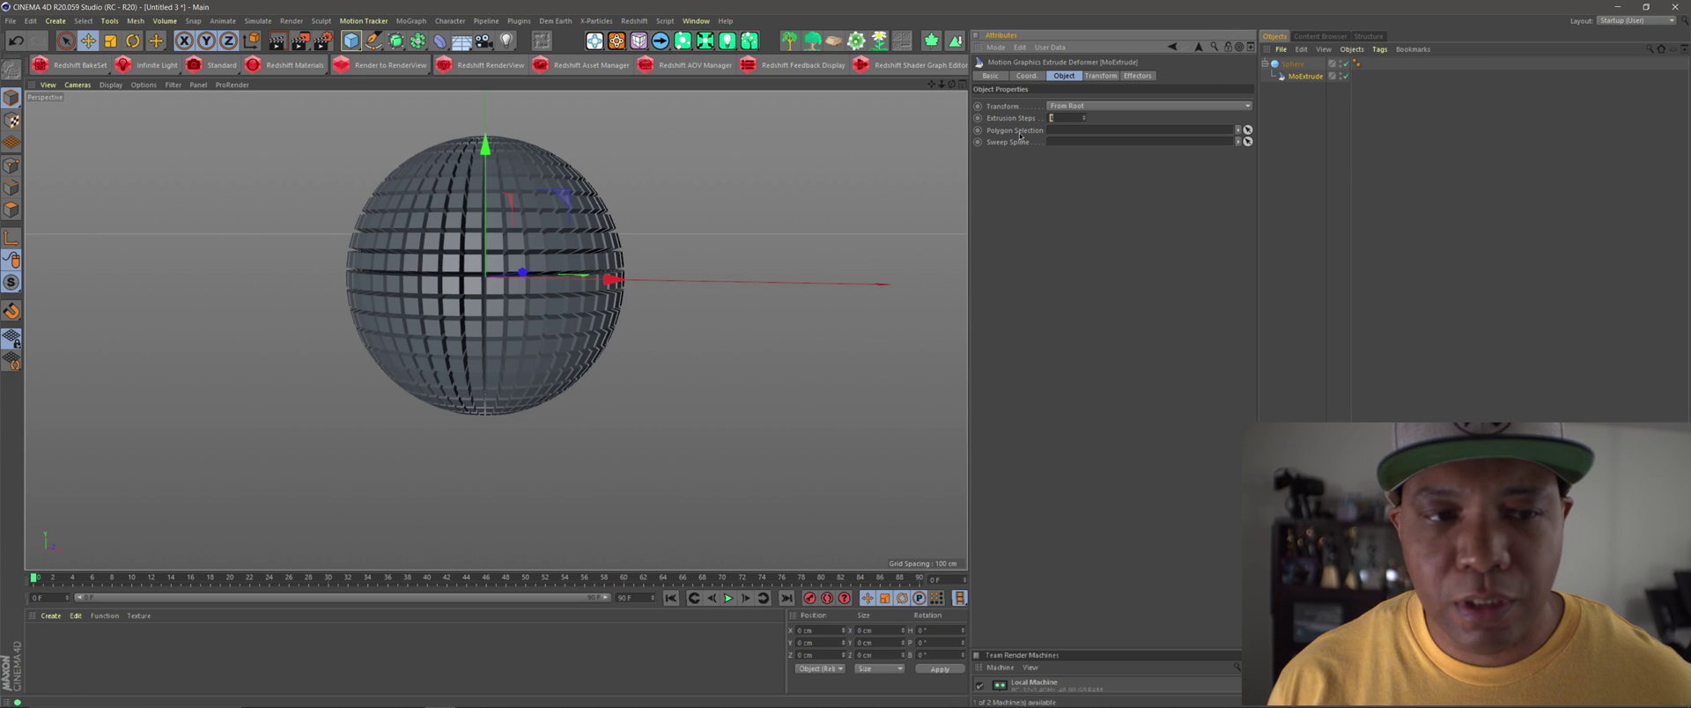
pyautogui.write('1')
pyautogui.press('Return')
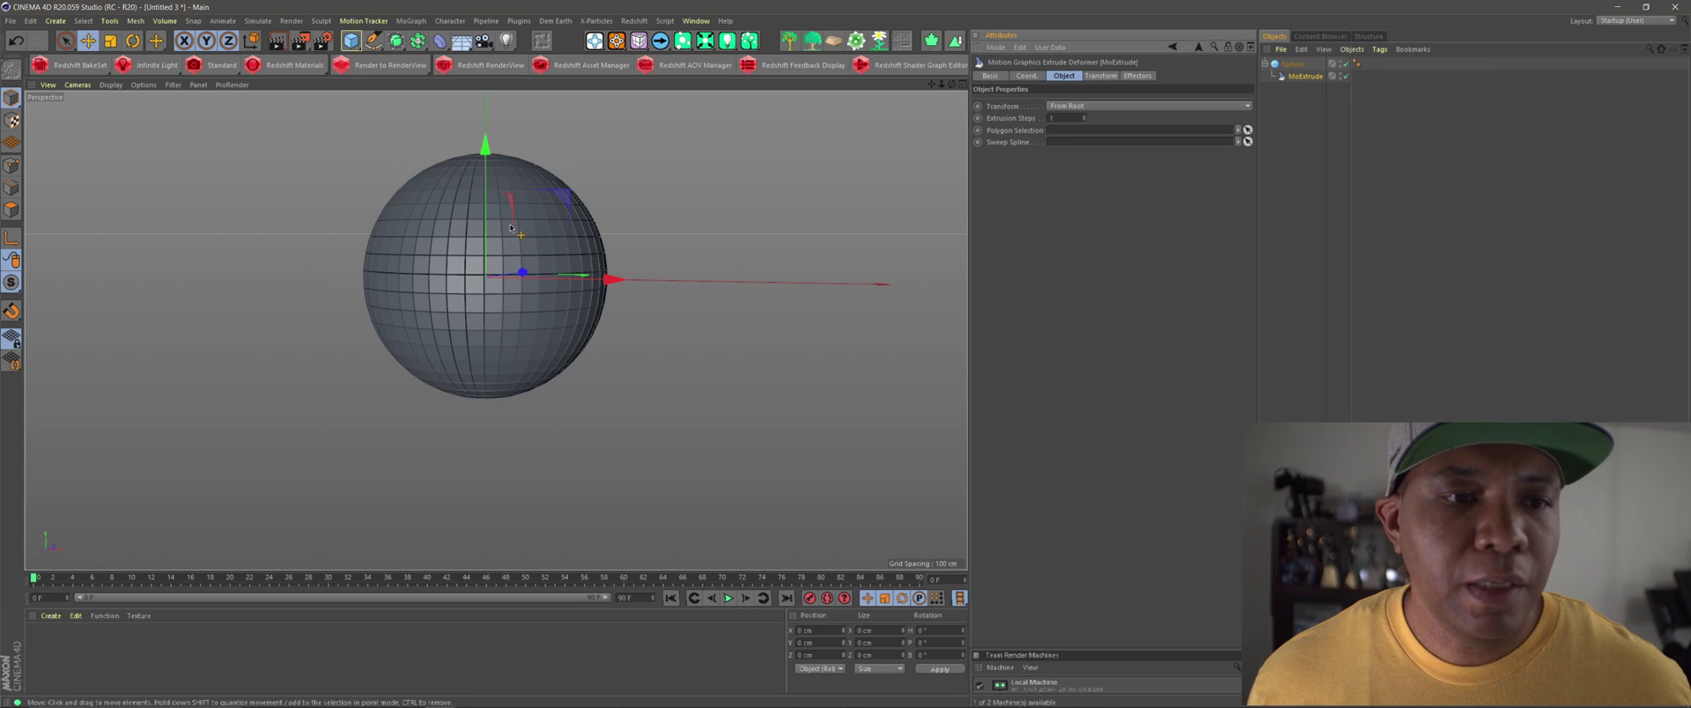
pyautogui.scroll(4, 520, 242)
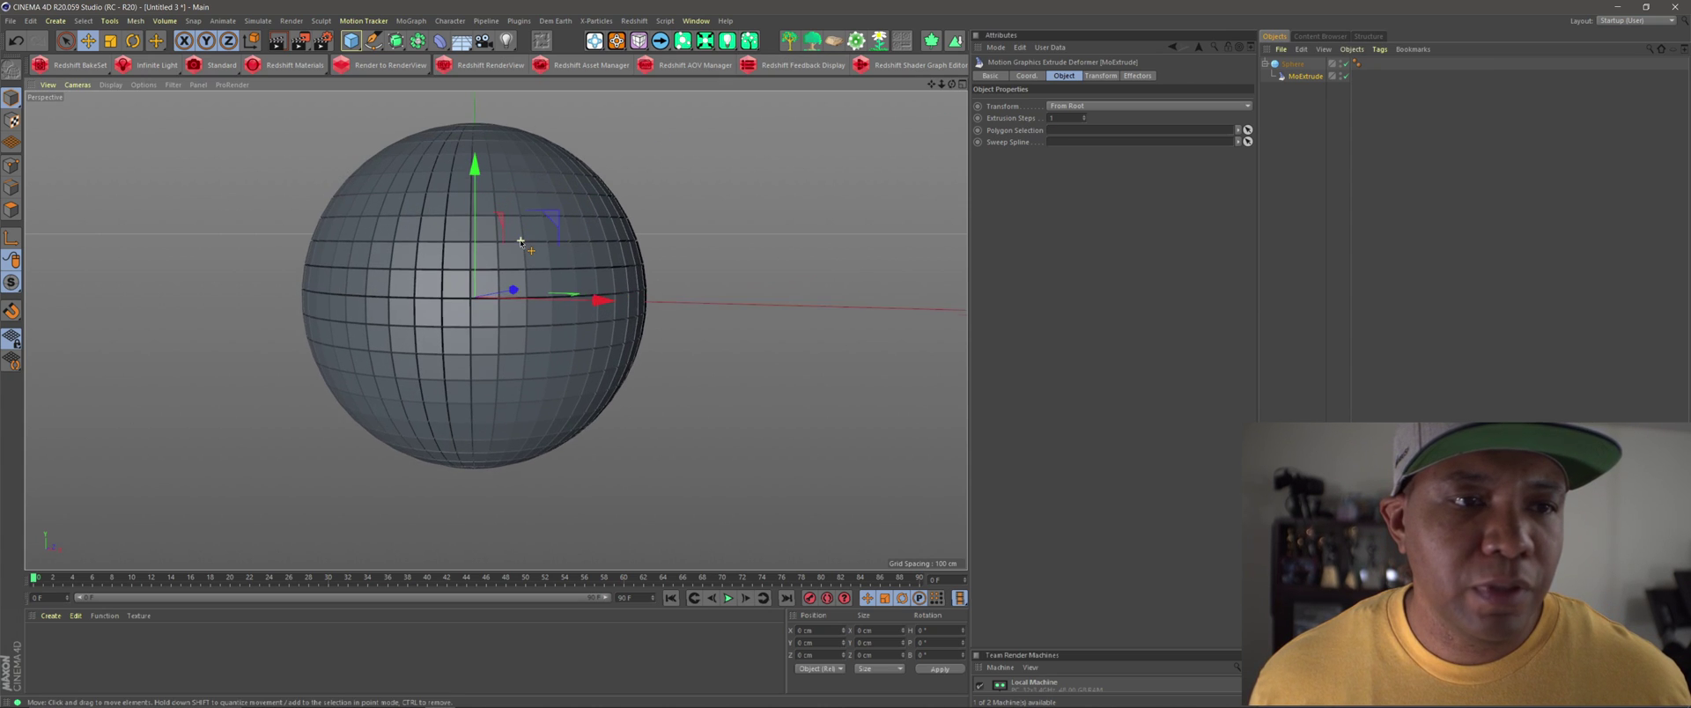
pyautogui.scroll(2, 521, 243)
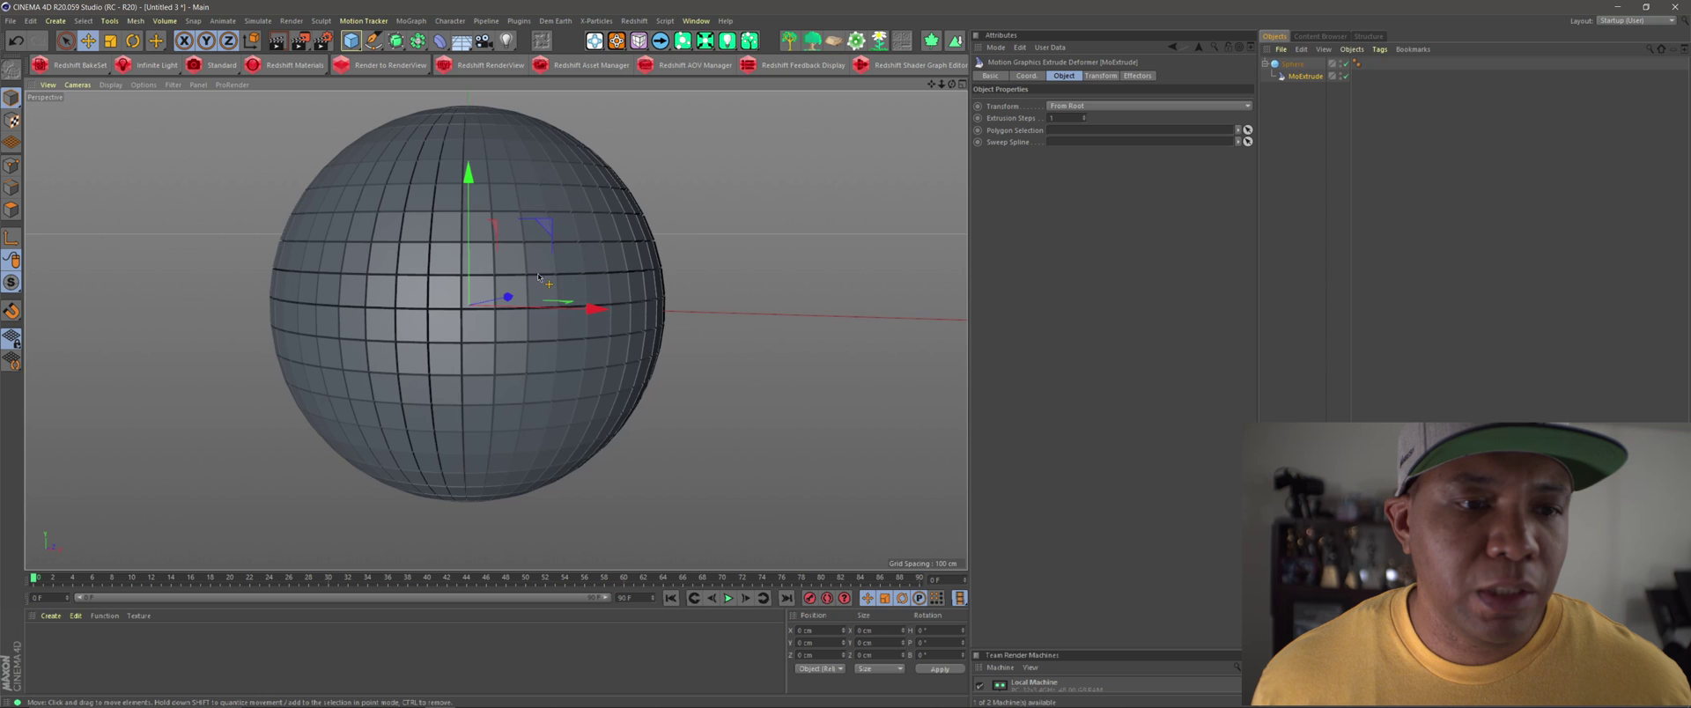
pyautogui.keyDown('alt'); pyautogui.moveTo(538, 276); pyautogui.dragTo(576, 333); pyautogui.keyUp('alt')
pyautogui.keyDown('alt'); pyautogui.moveTo(550, 271); pyautogui.dragTo(686, 321); pyautogui.keyUp('alt')
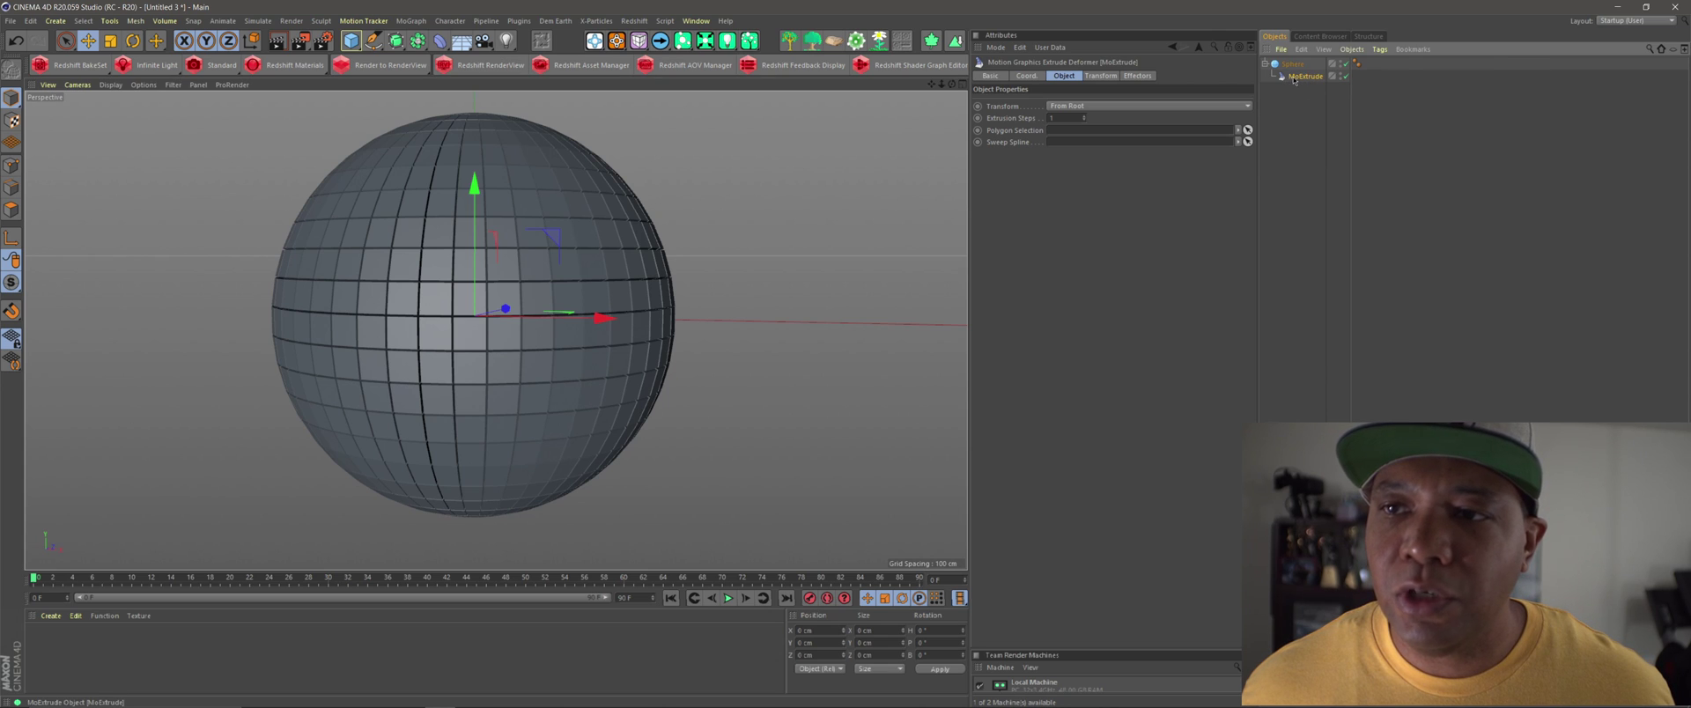
# Add a Random effector to the MoExtrude with Position randomization turned off.
pyautogui.click(1134, 77)
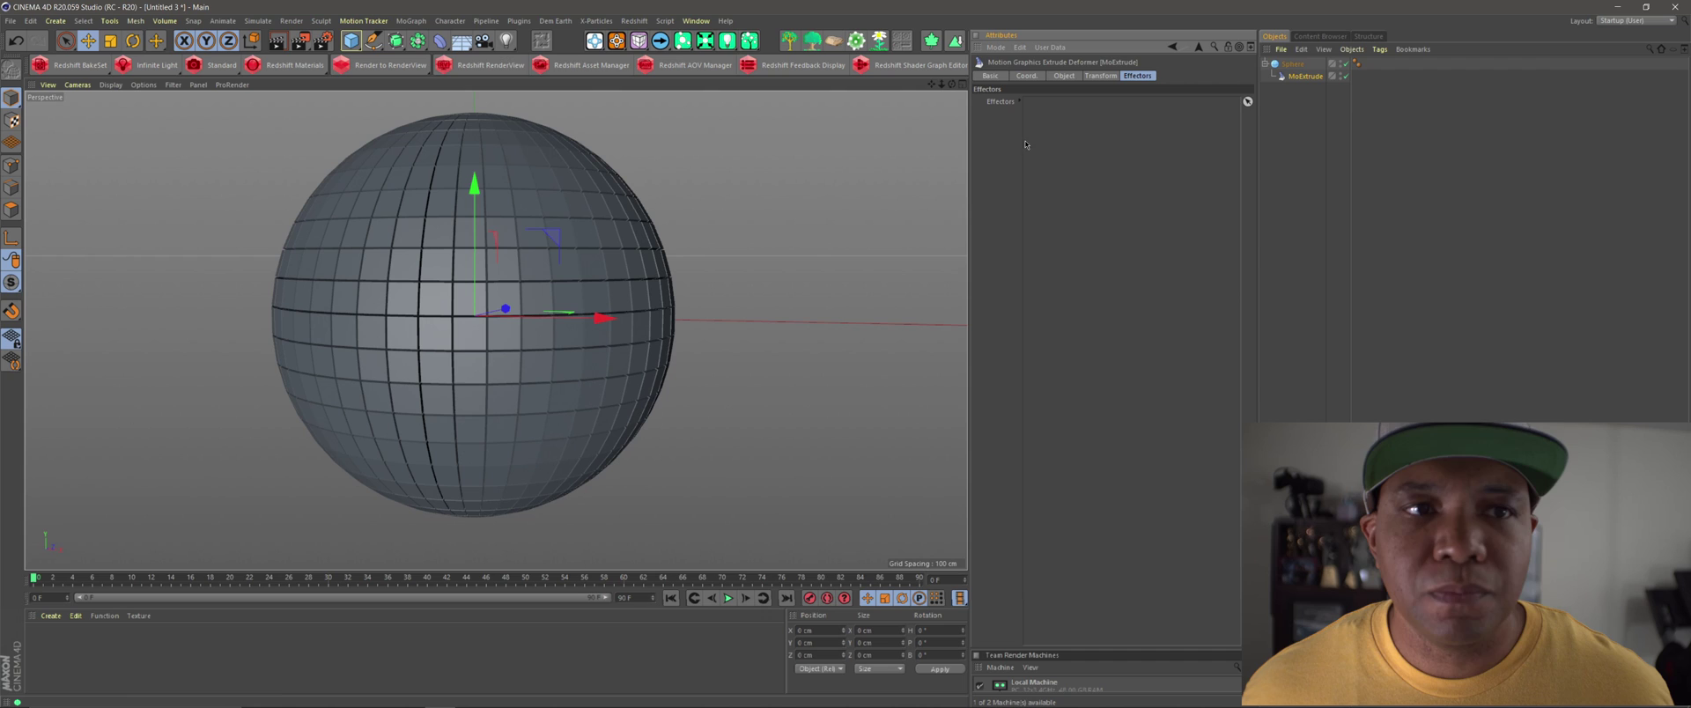
pyautogui.click(411, 22)
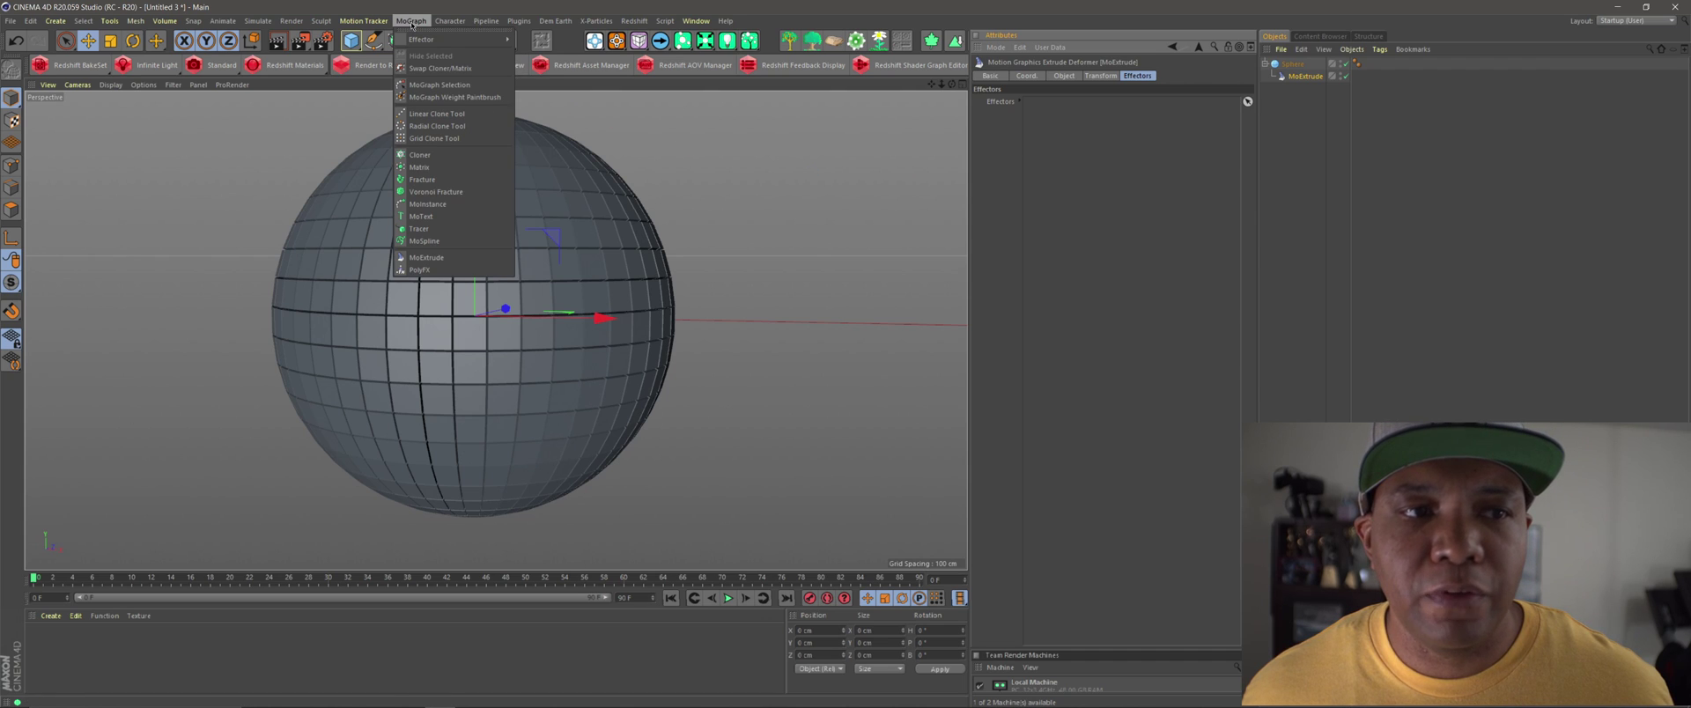
pyautogui.moveTo(431, 38)
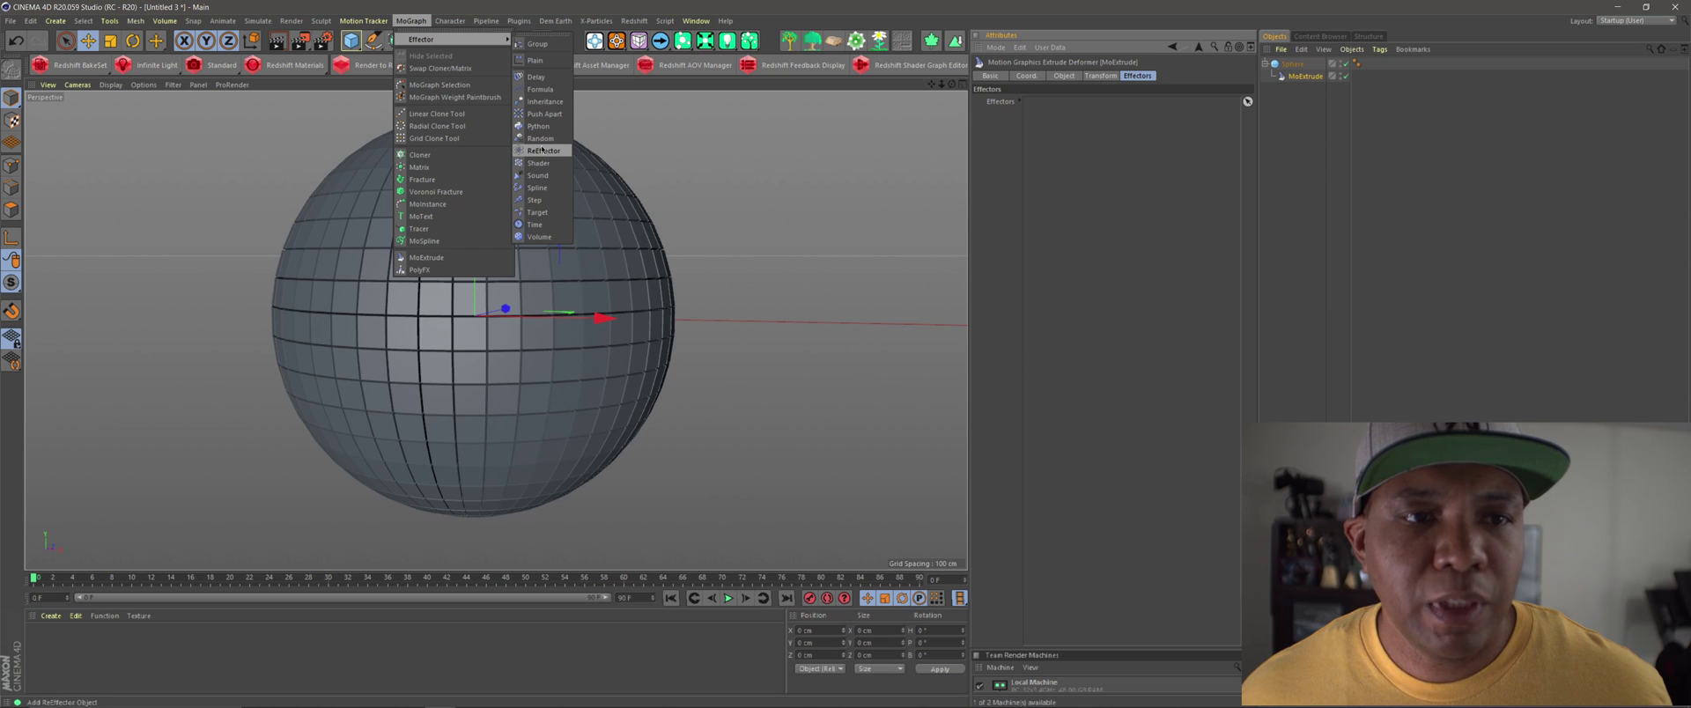
pyautogui.click(541, 139)
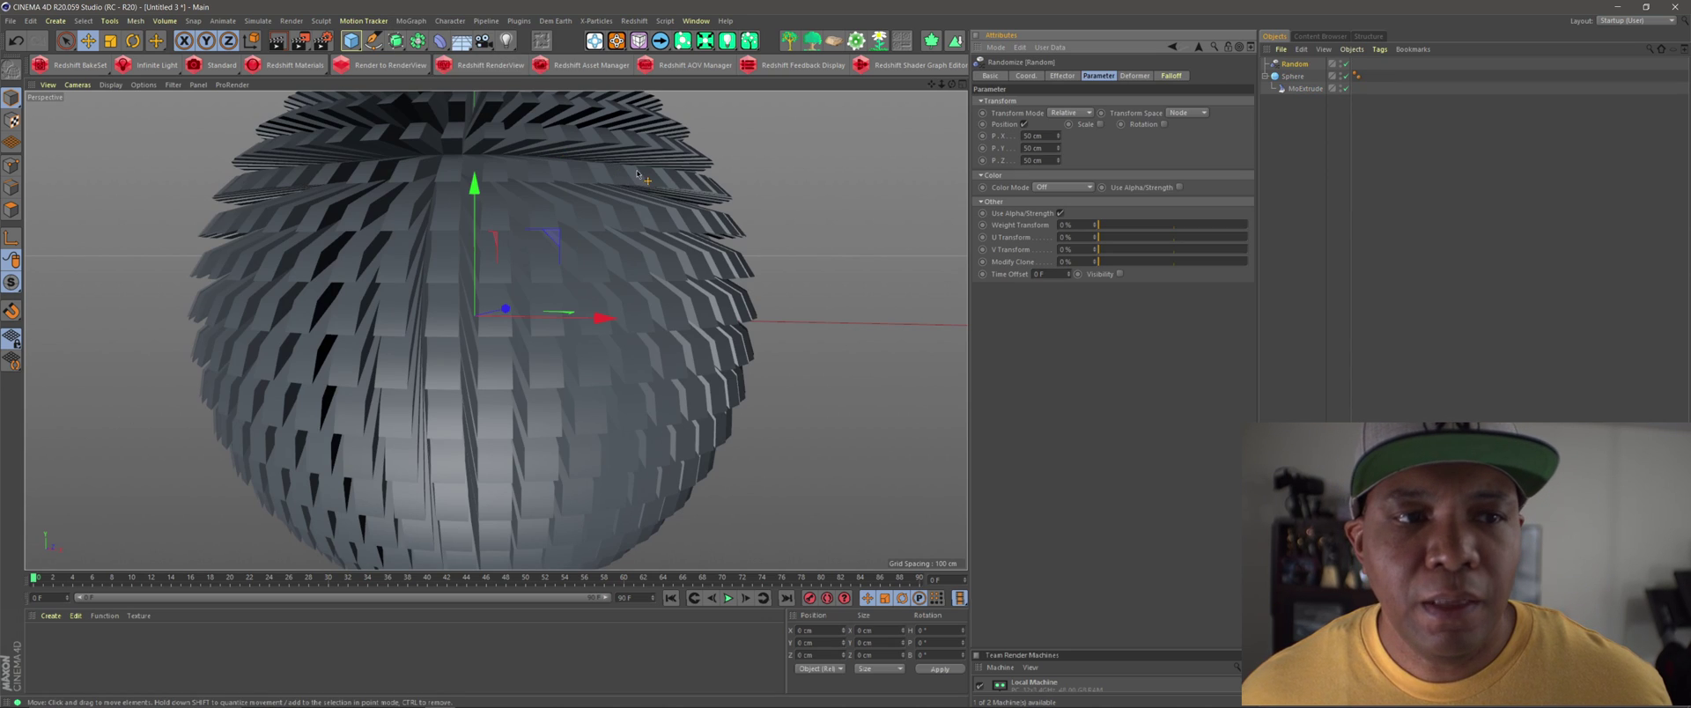
pyautogui.scroll(-2, 613, 249)
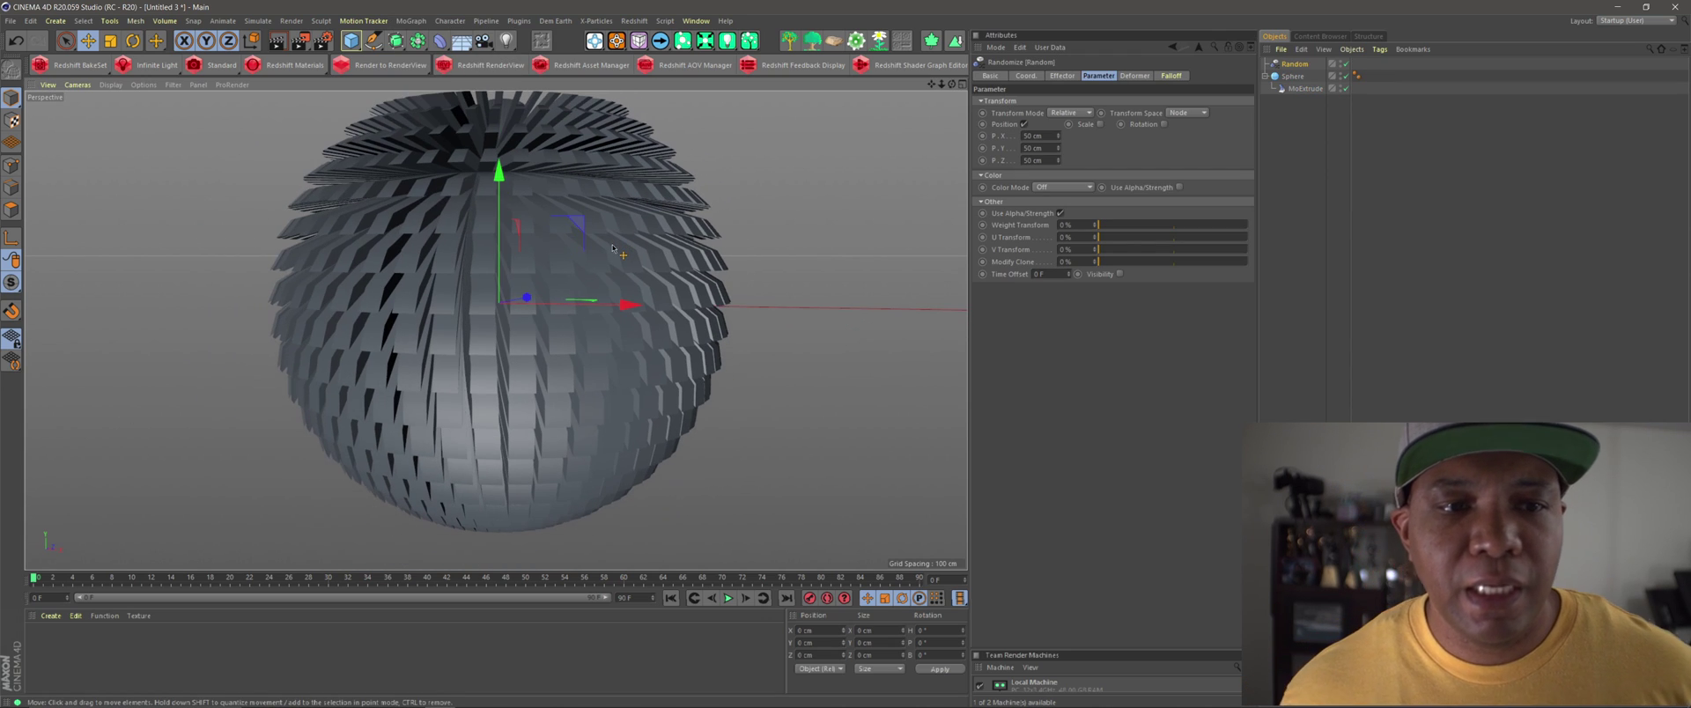
pyautogui.click(1024, 125)
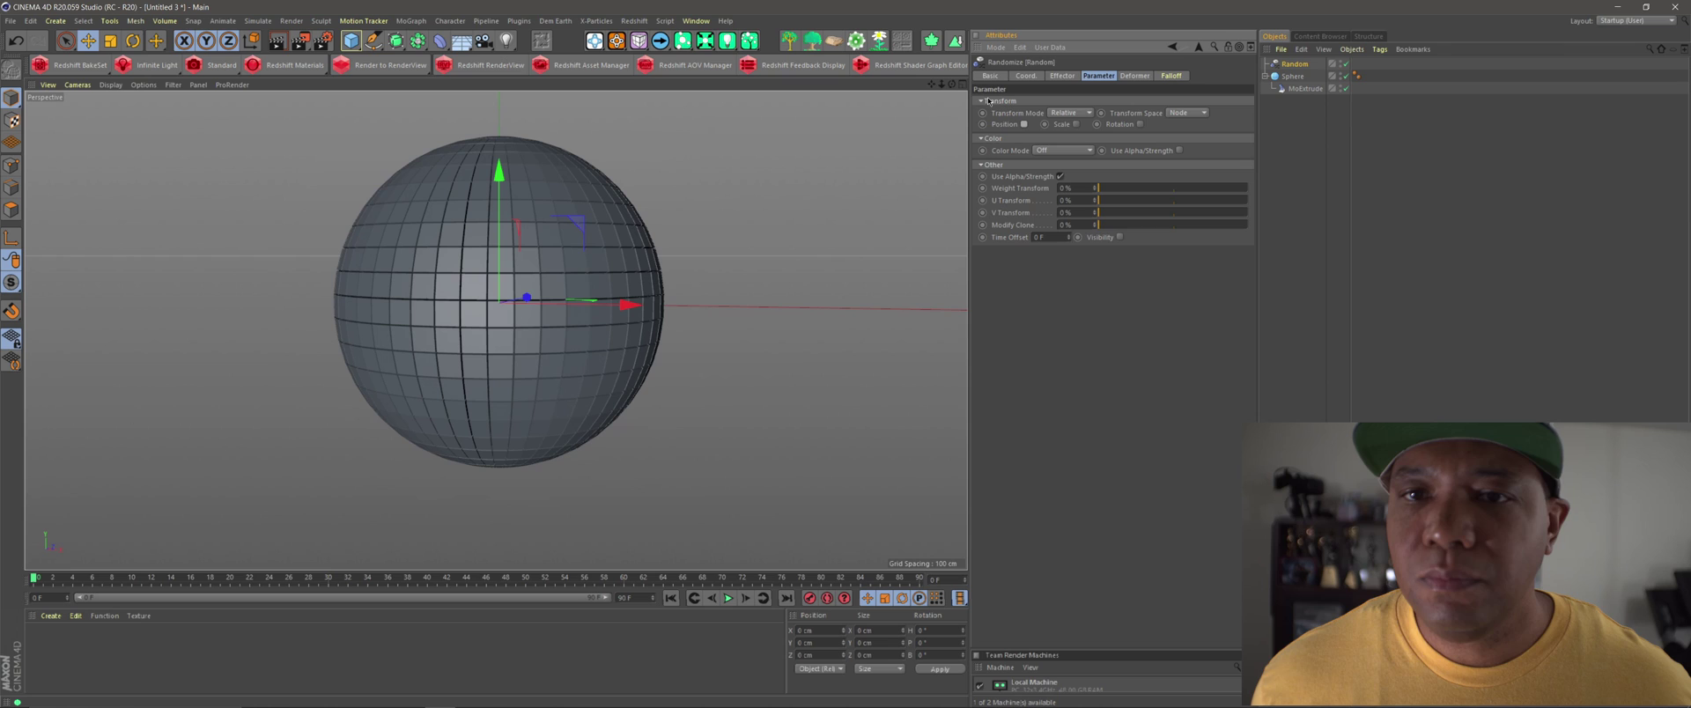
# Enable random Rotation and settle the bank rotation at about 3°.
pyautogui.click(1065, 76)
pyautogui.click(1113, 76)
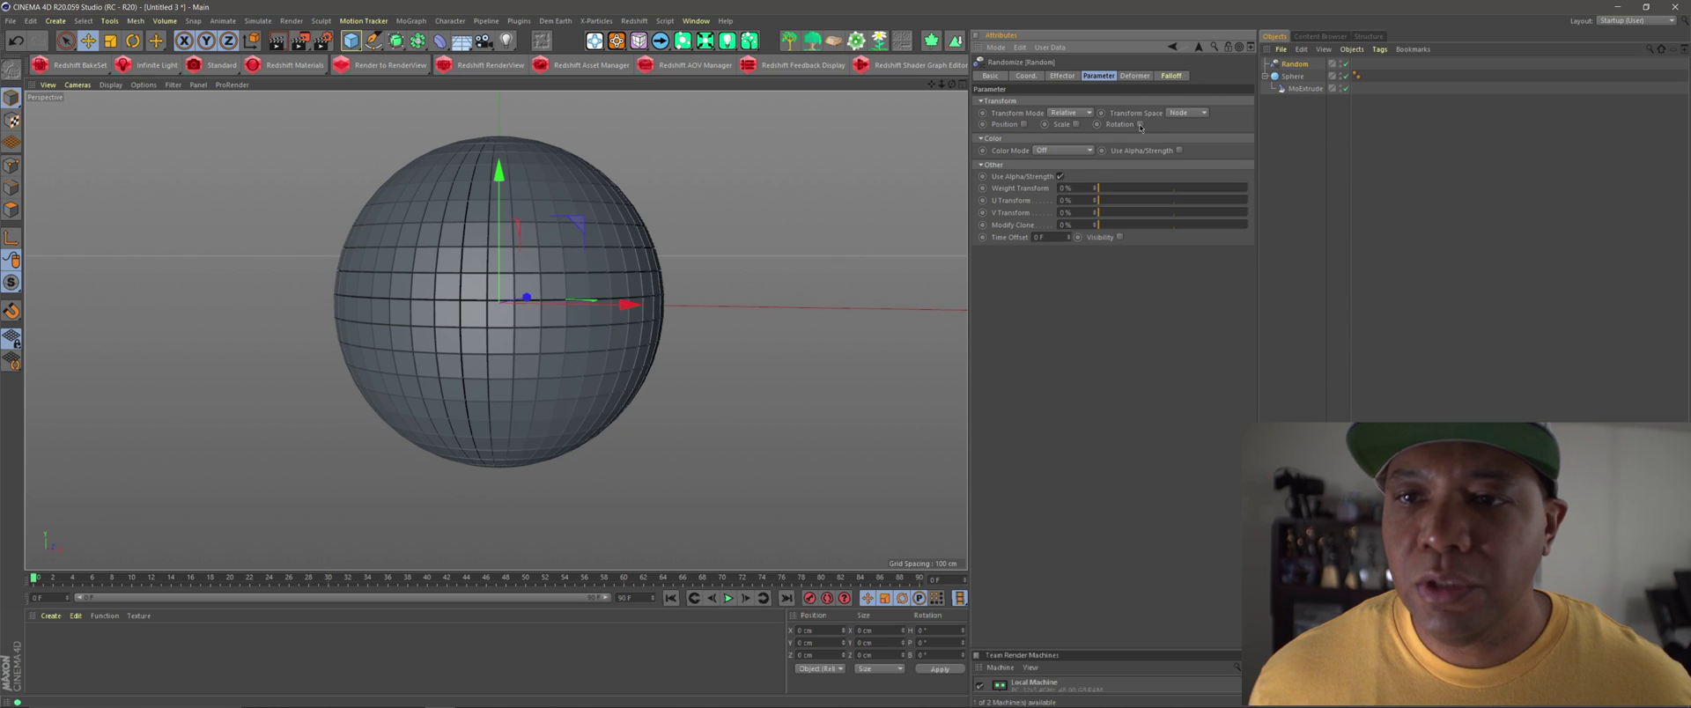
pyautogui.click(1140, 125)
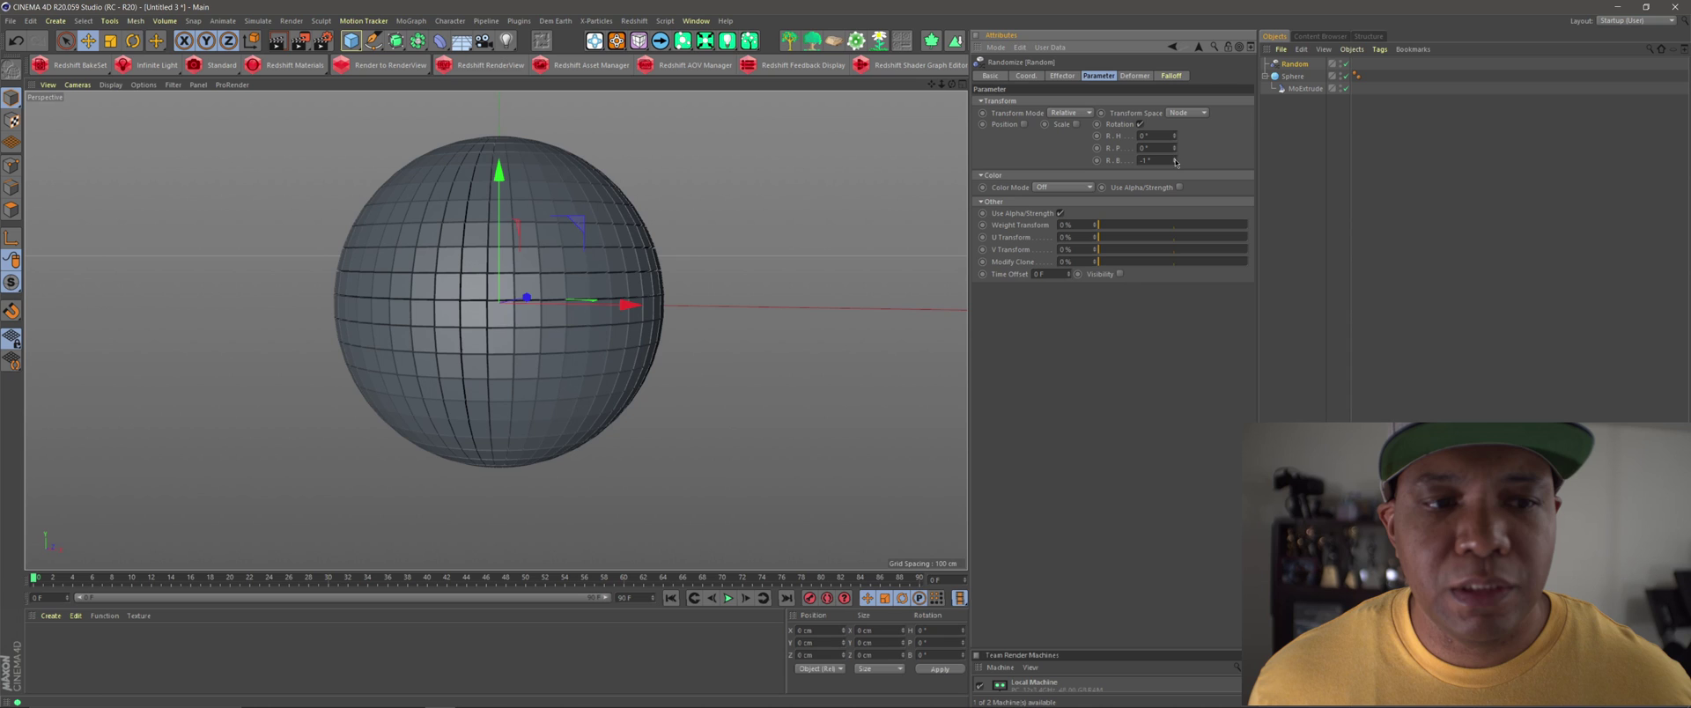
pyautogui.moveTo(1175, 162); pyautogui.dragTo(461, 299)
pyautogui.scroll(3, 478, 323)
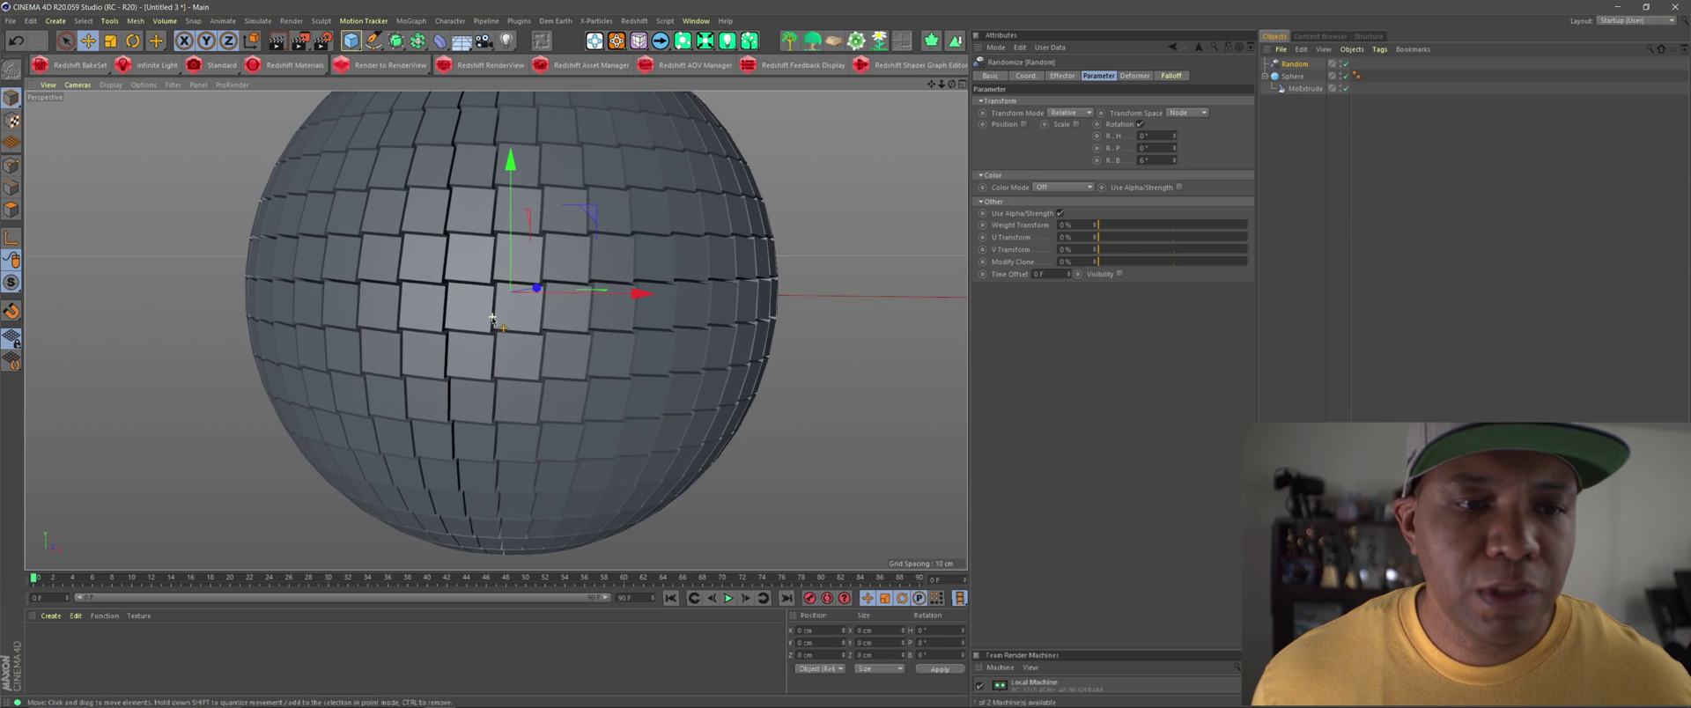
pyautogui.scroll(3, 511, 317)
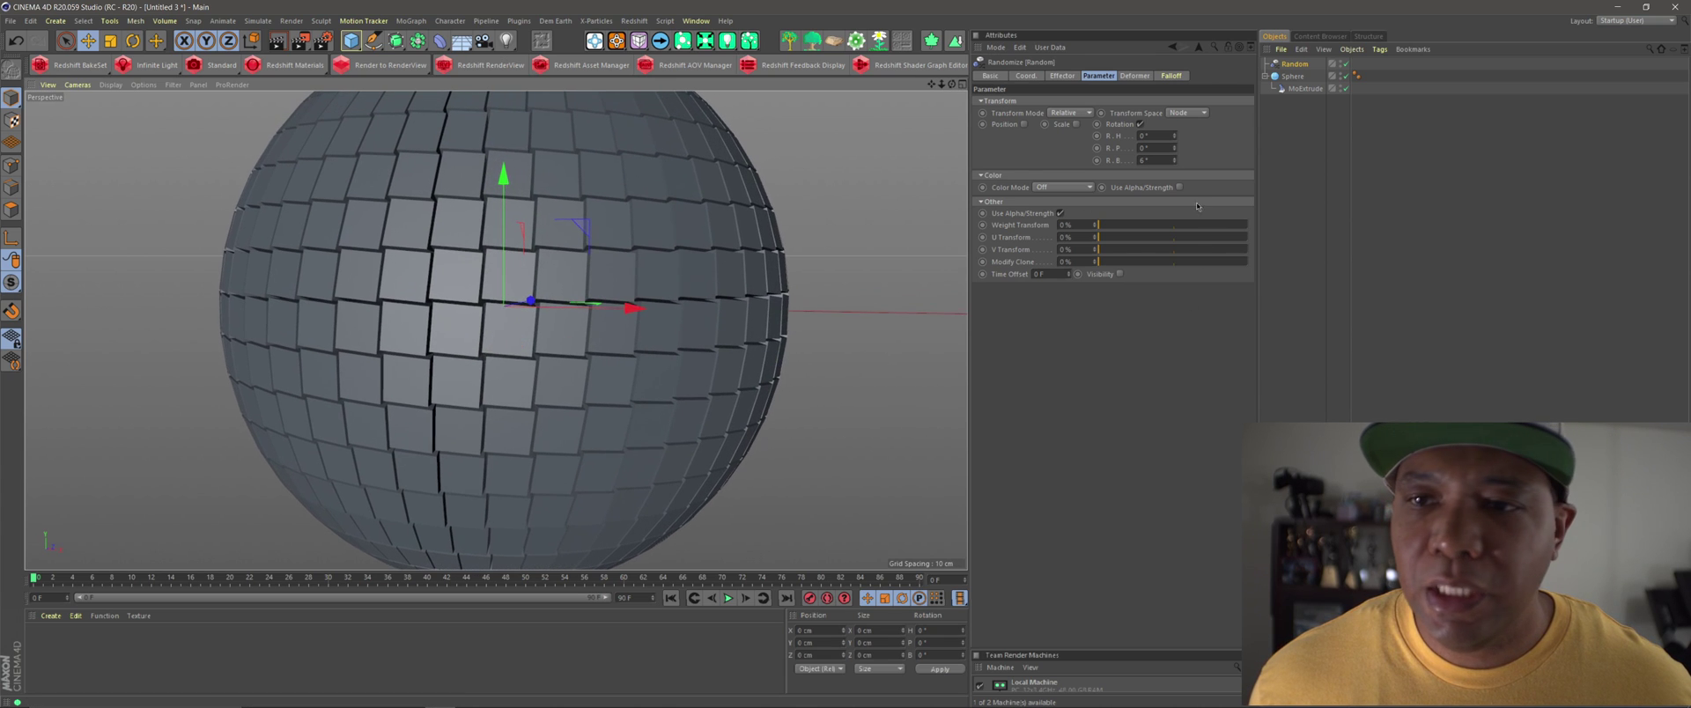
pyautogui.moveTo(1174, 162); pyautogui.dragTo(1175, 143)
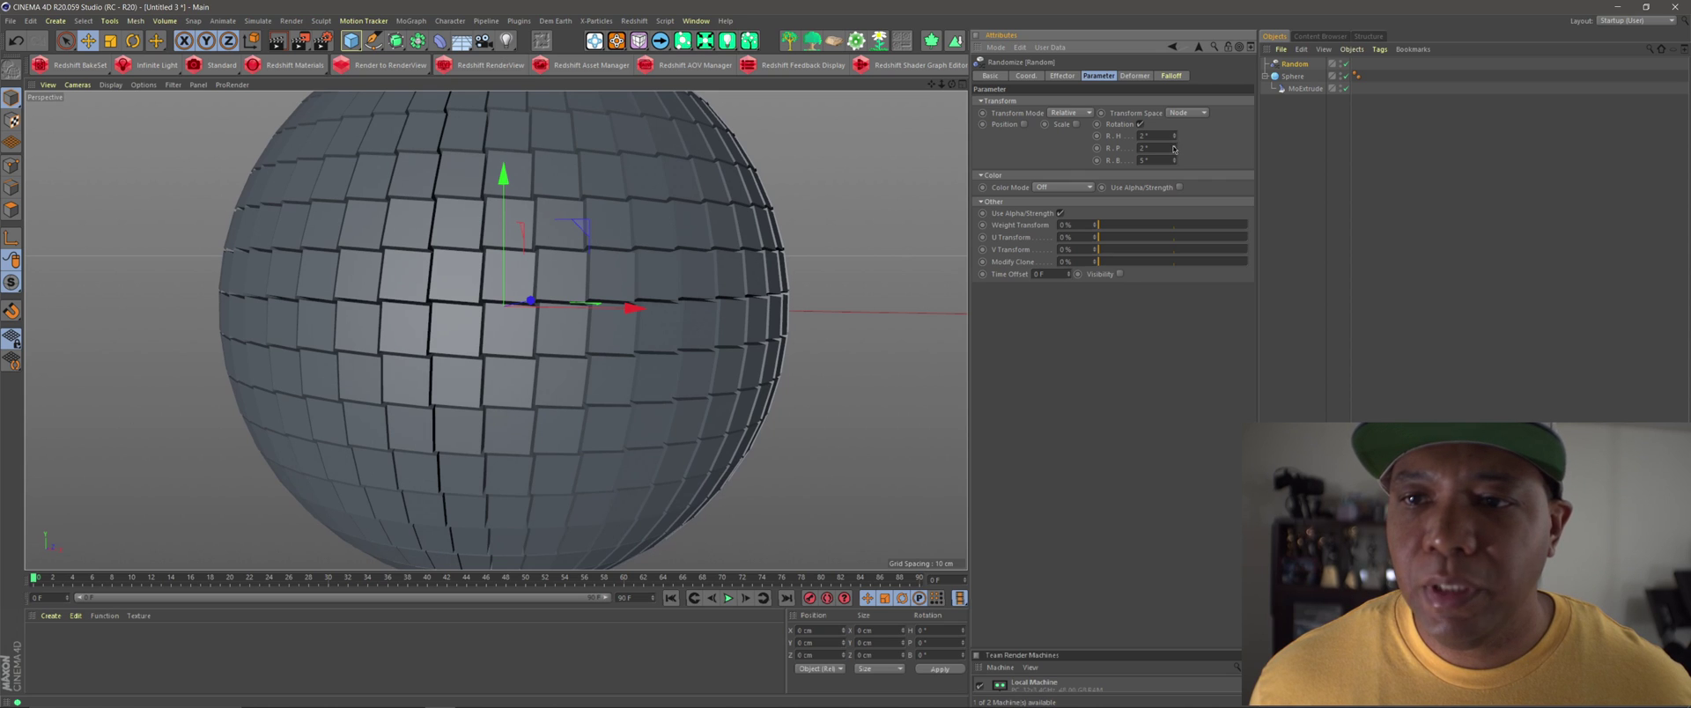
pyautogui.moveTo(1174, 164); pyautogui.dragTo(1174, 164)
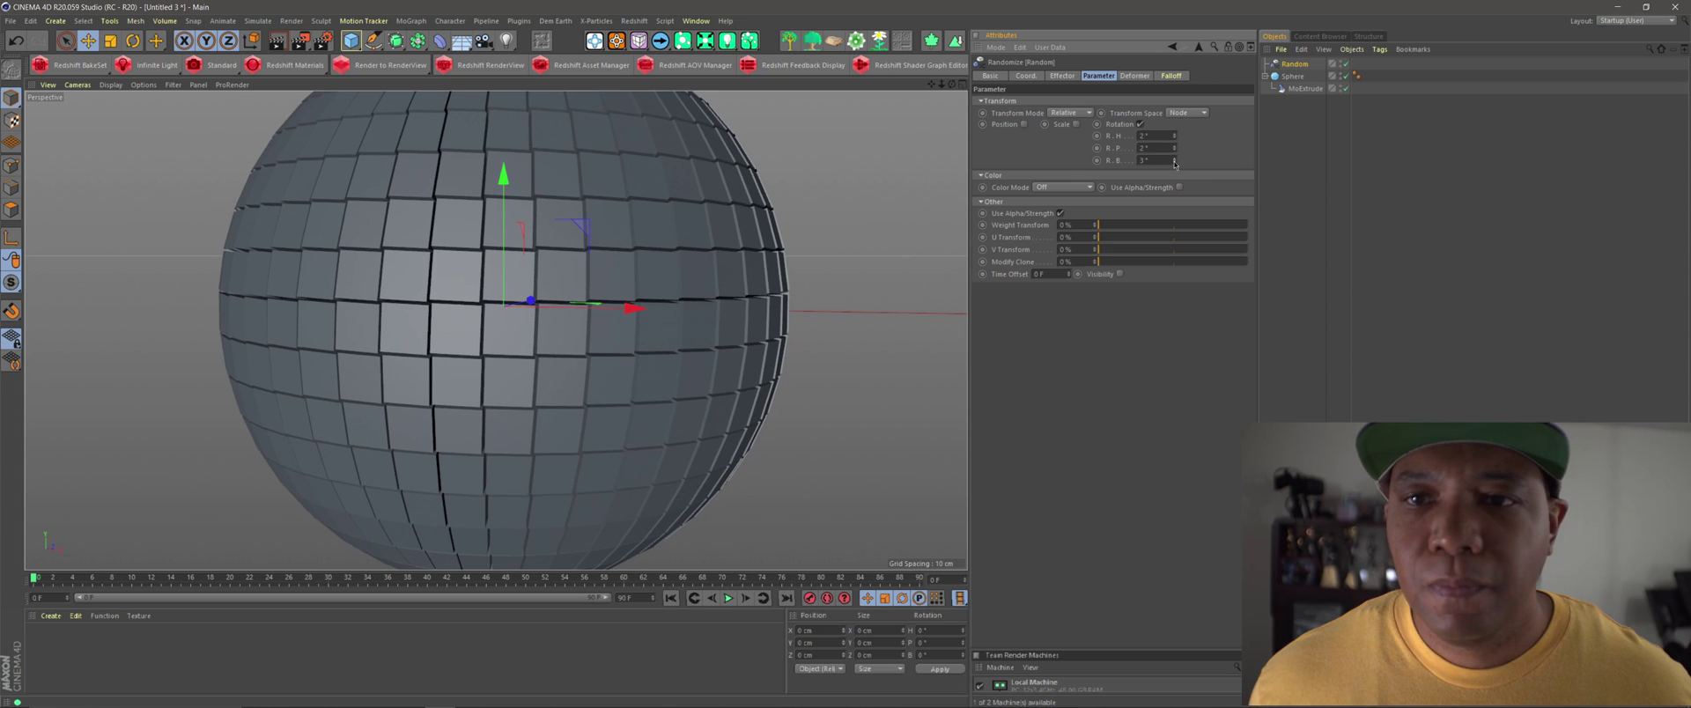
pyautogui.click(1057, 76)
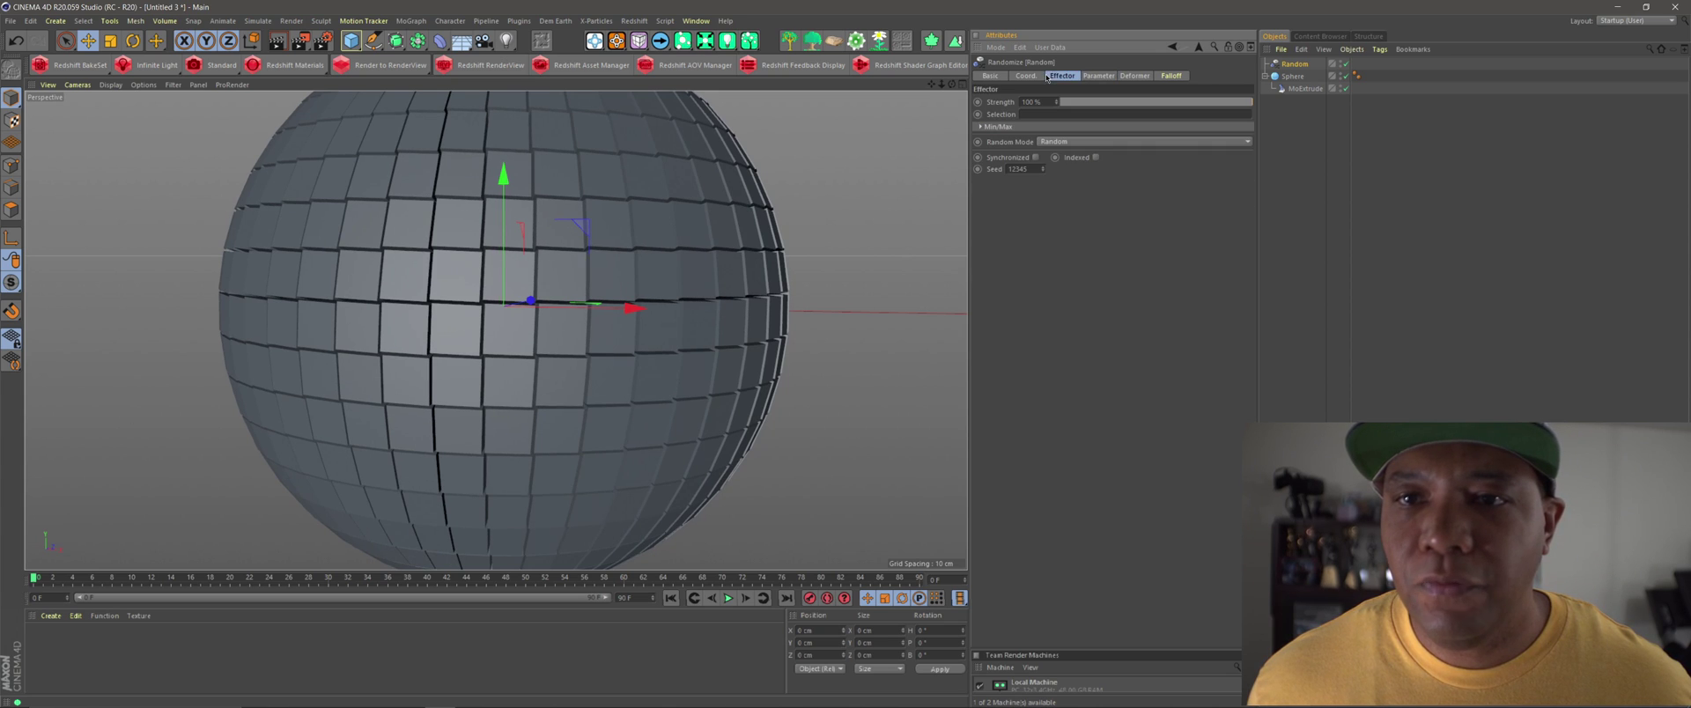
# Set the Random effector to Turbulence mode and raise bank rotation to about 24°.
pyautogui.click(1049, 143)
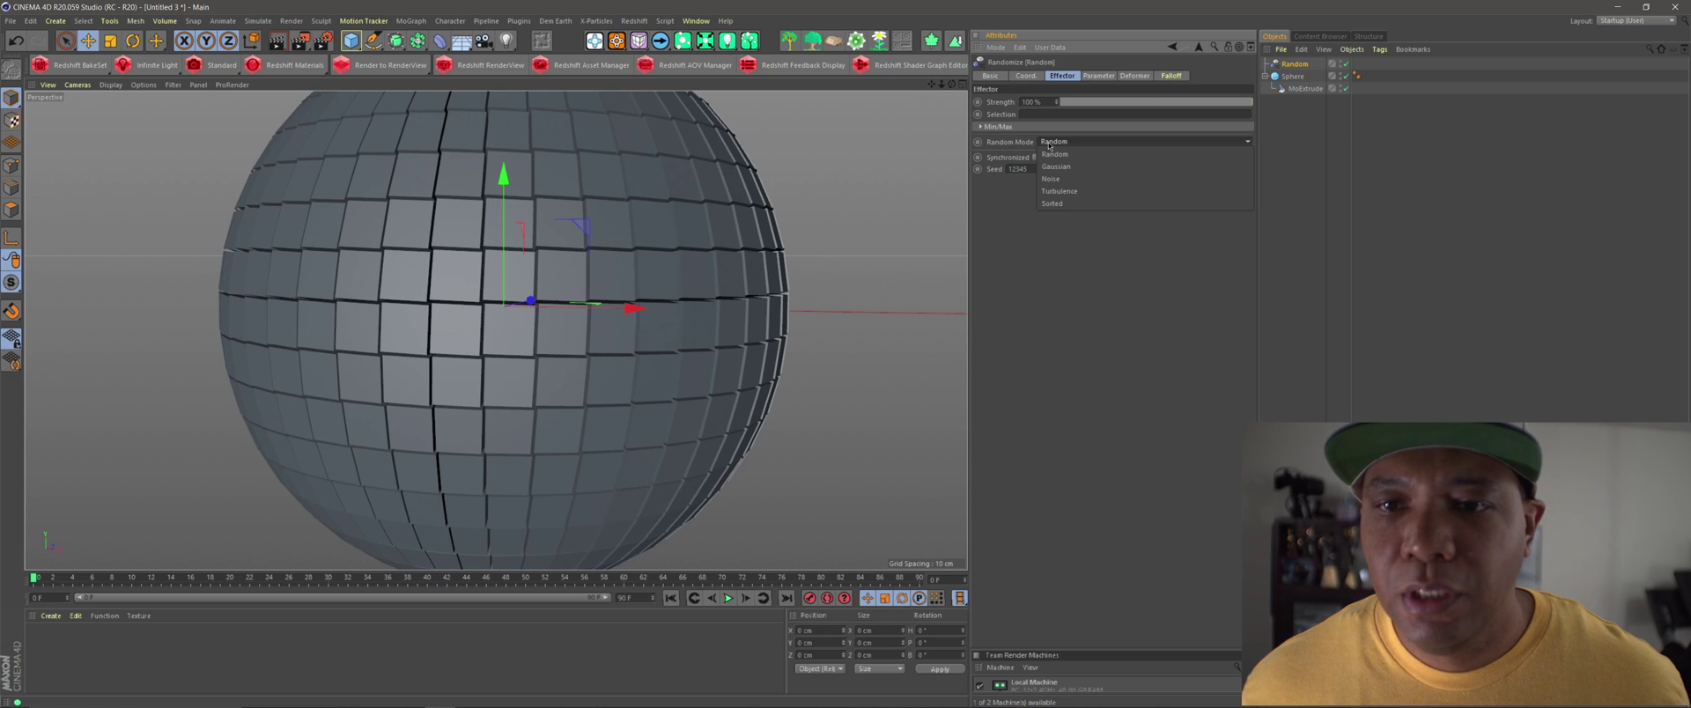
pyautogui.click(1065, 191)
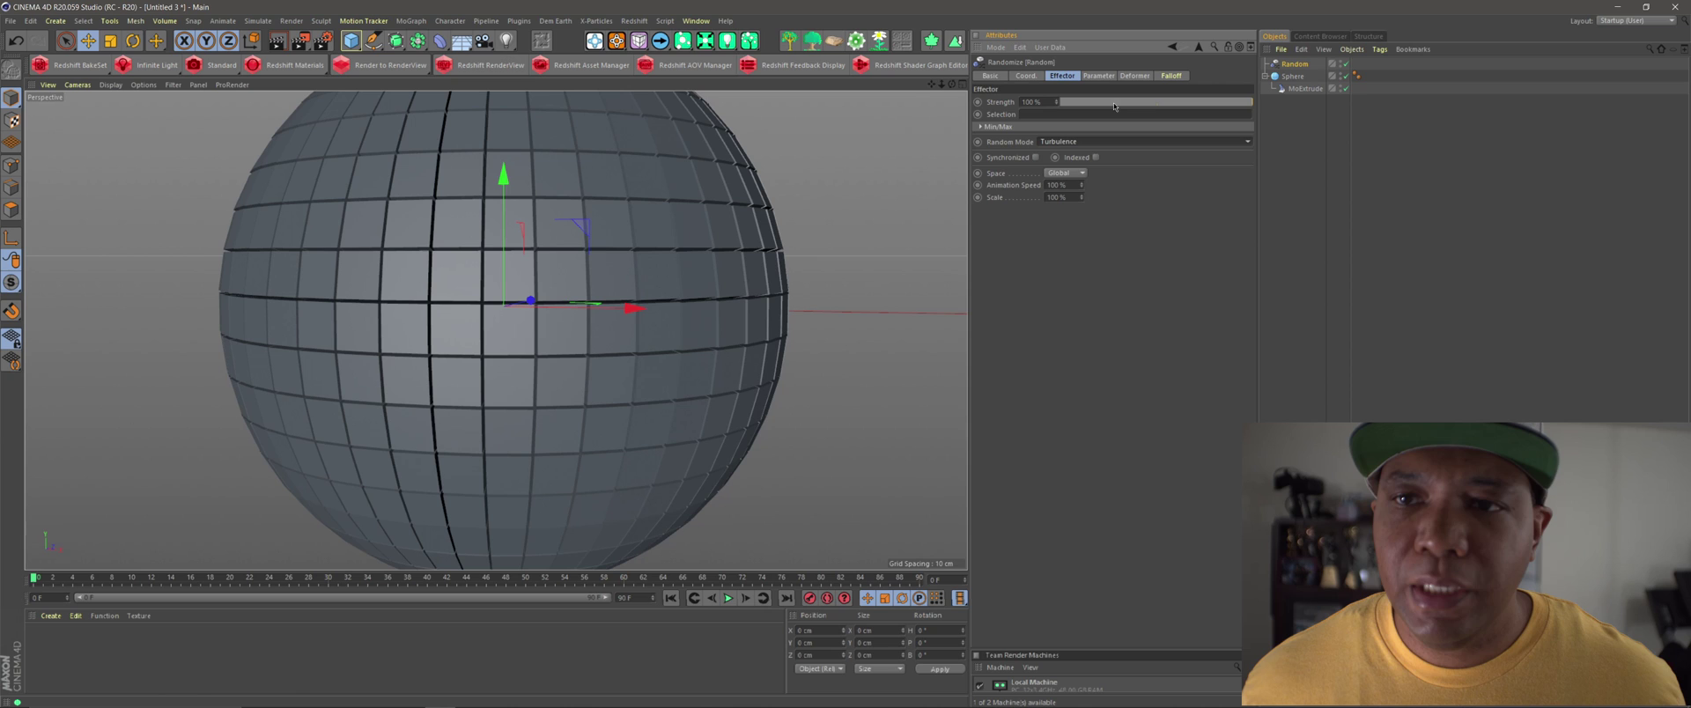
pyautogui.click(1141, 78)
pyautogui.click(1095, 76)
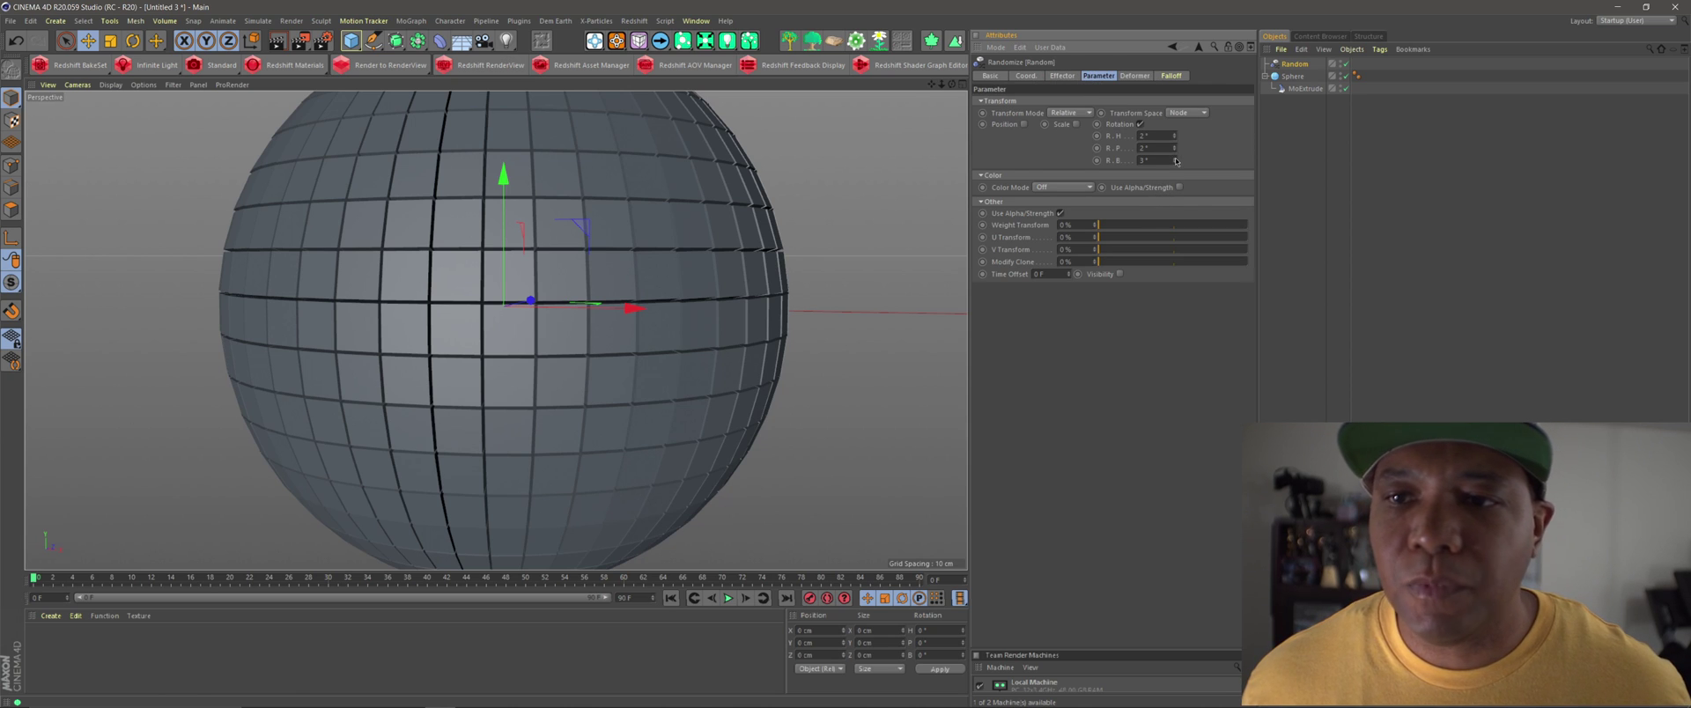
pyautogui.moveTo(1175, 162); pyautogui.dragTo(1173, 137)
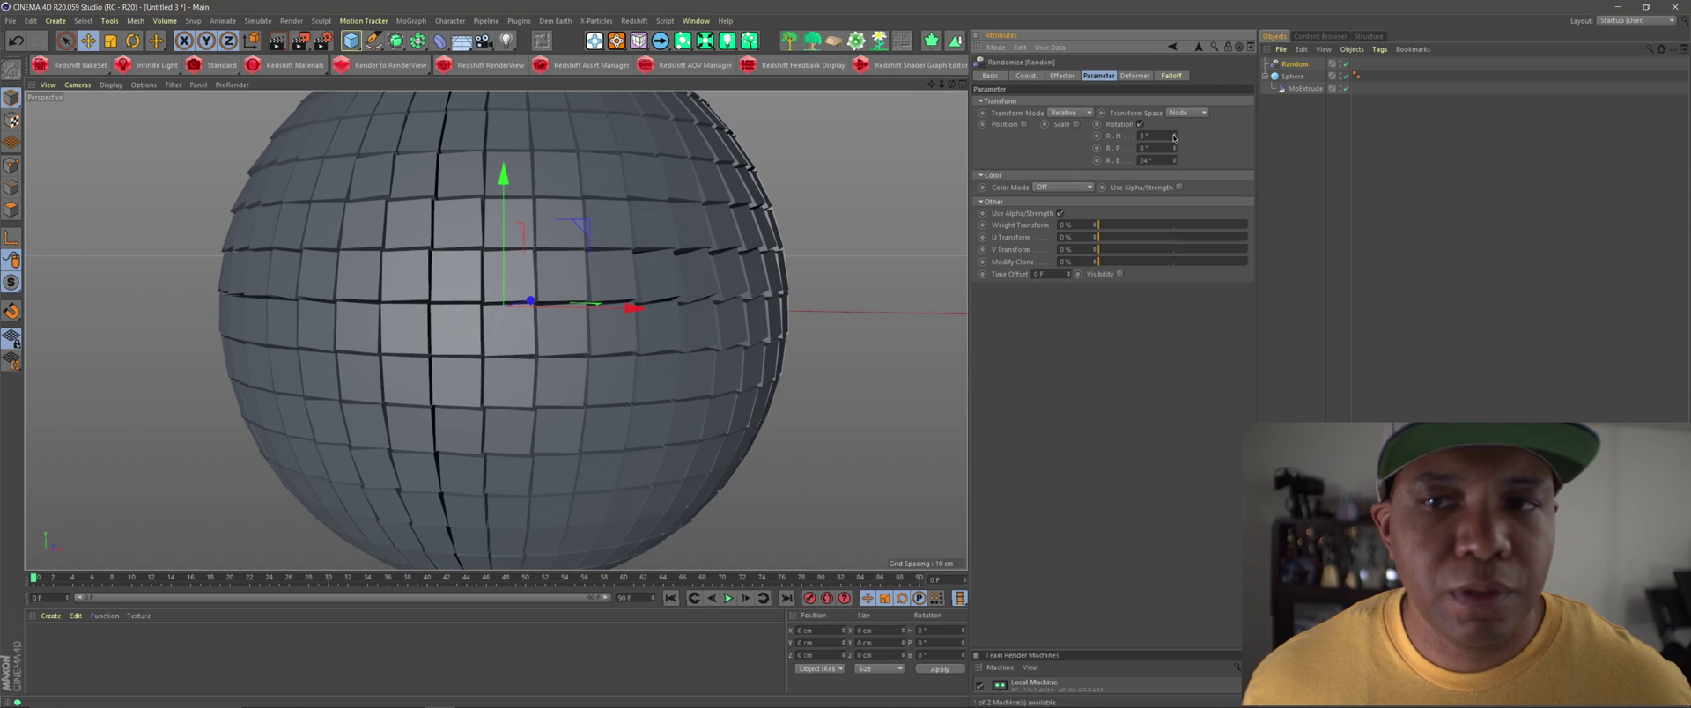
# Add uniform random scale of -0.02 and trim rotation to 2° heading, 3° bank.
pyautogui.click(1076, 124)
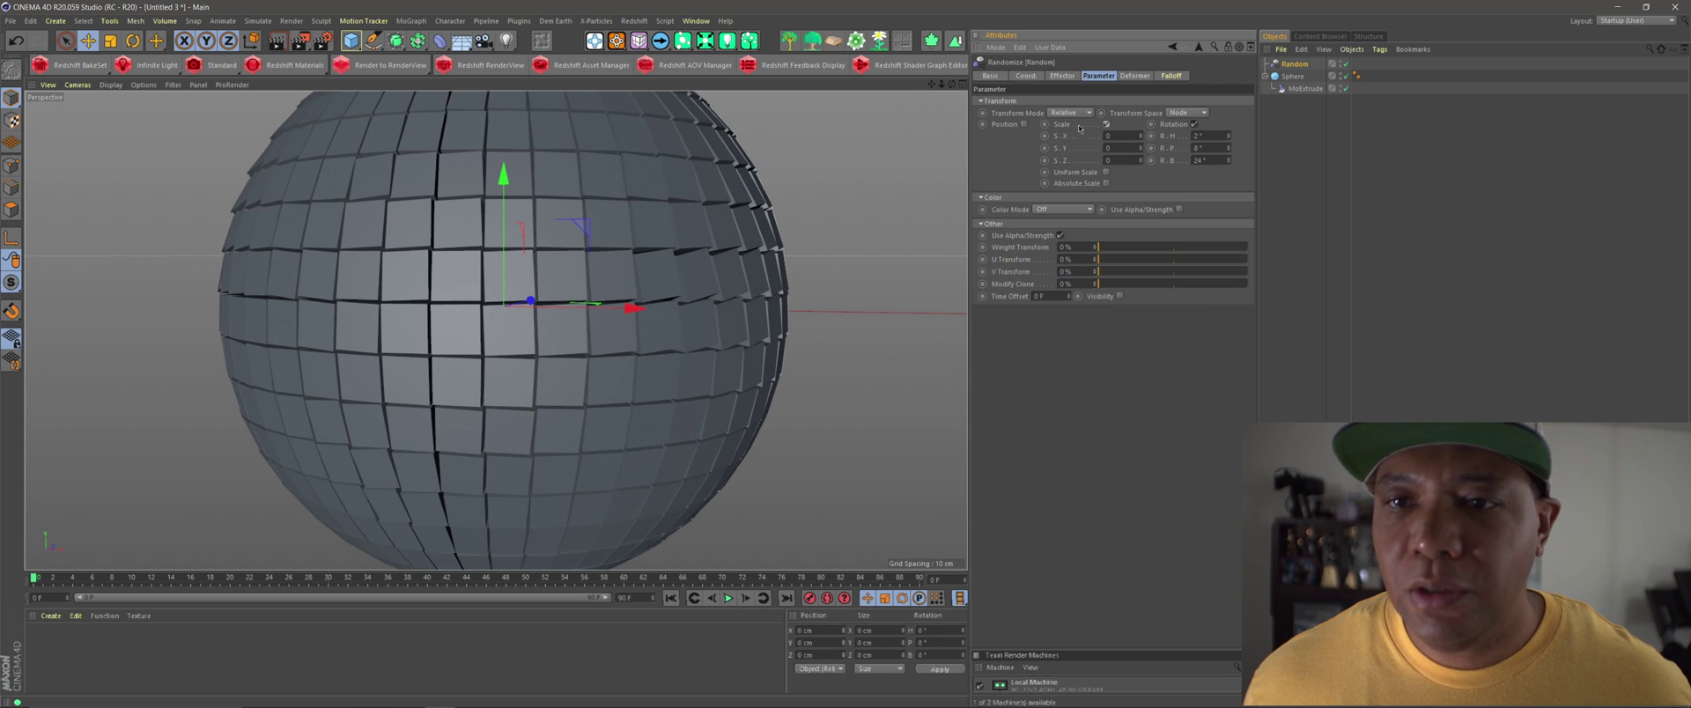
pyautogui.click(1106, 173)
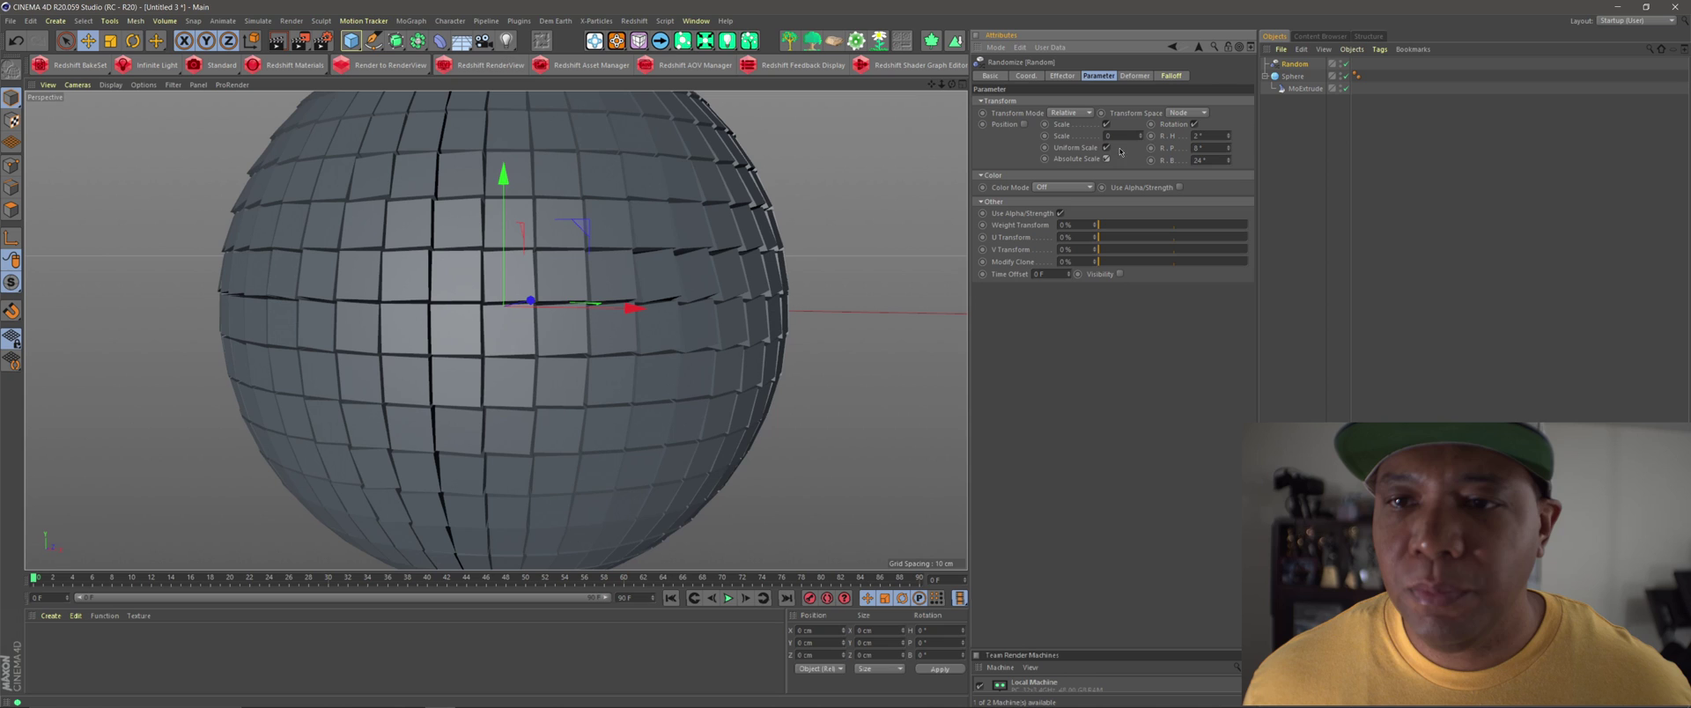
pyautogui.moveTo(1137, 135); pyautogui.dragTo(1143, 141)
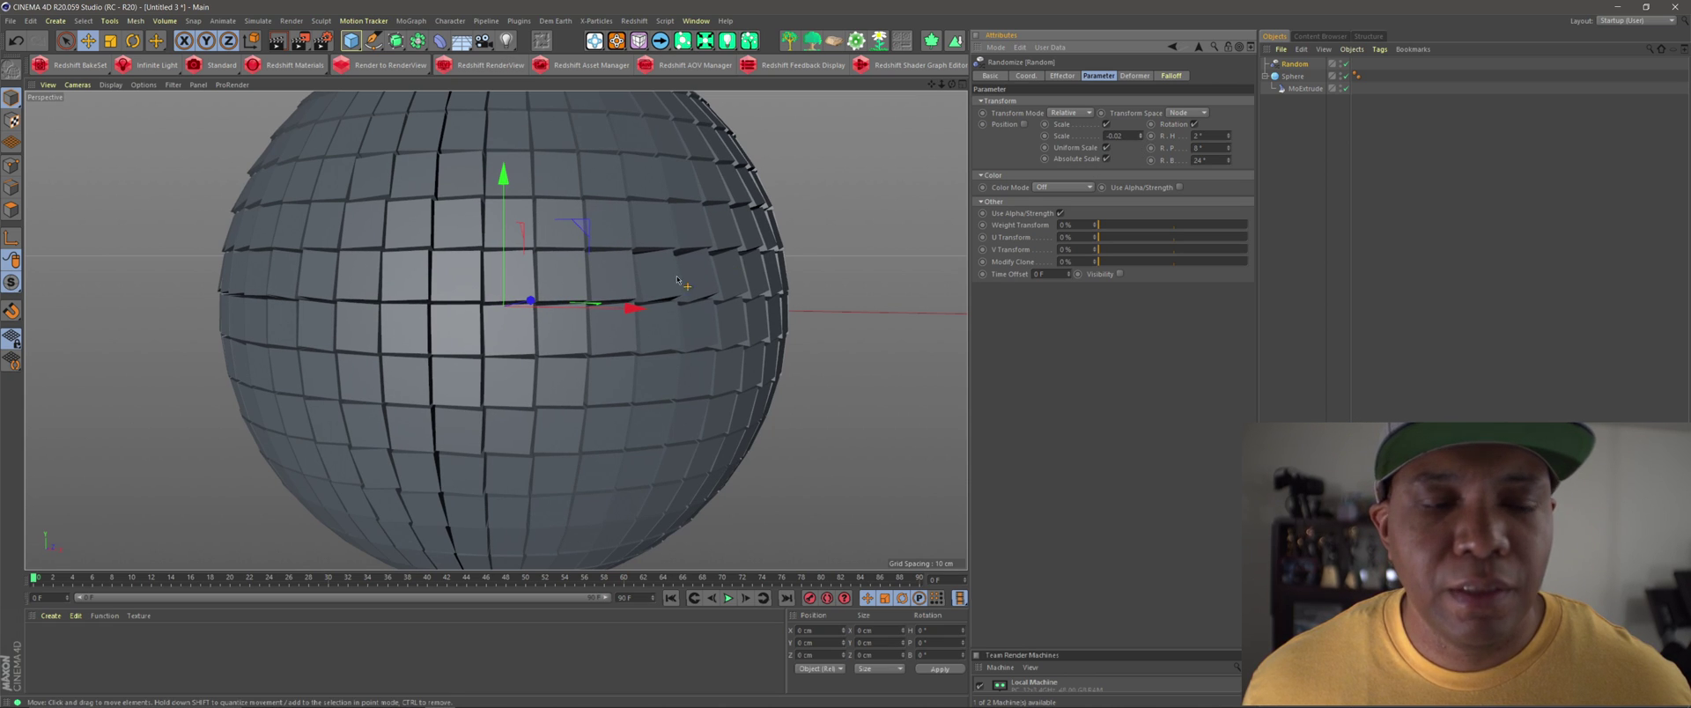
pyautogui.scroll(-2, 707, 280)
pyautogui.scroll(-1, 707, 280)
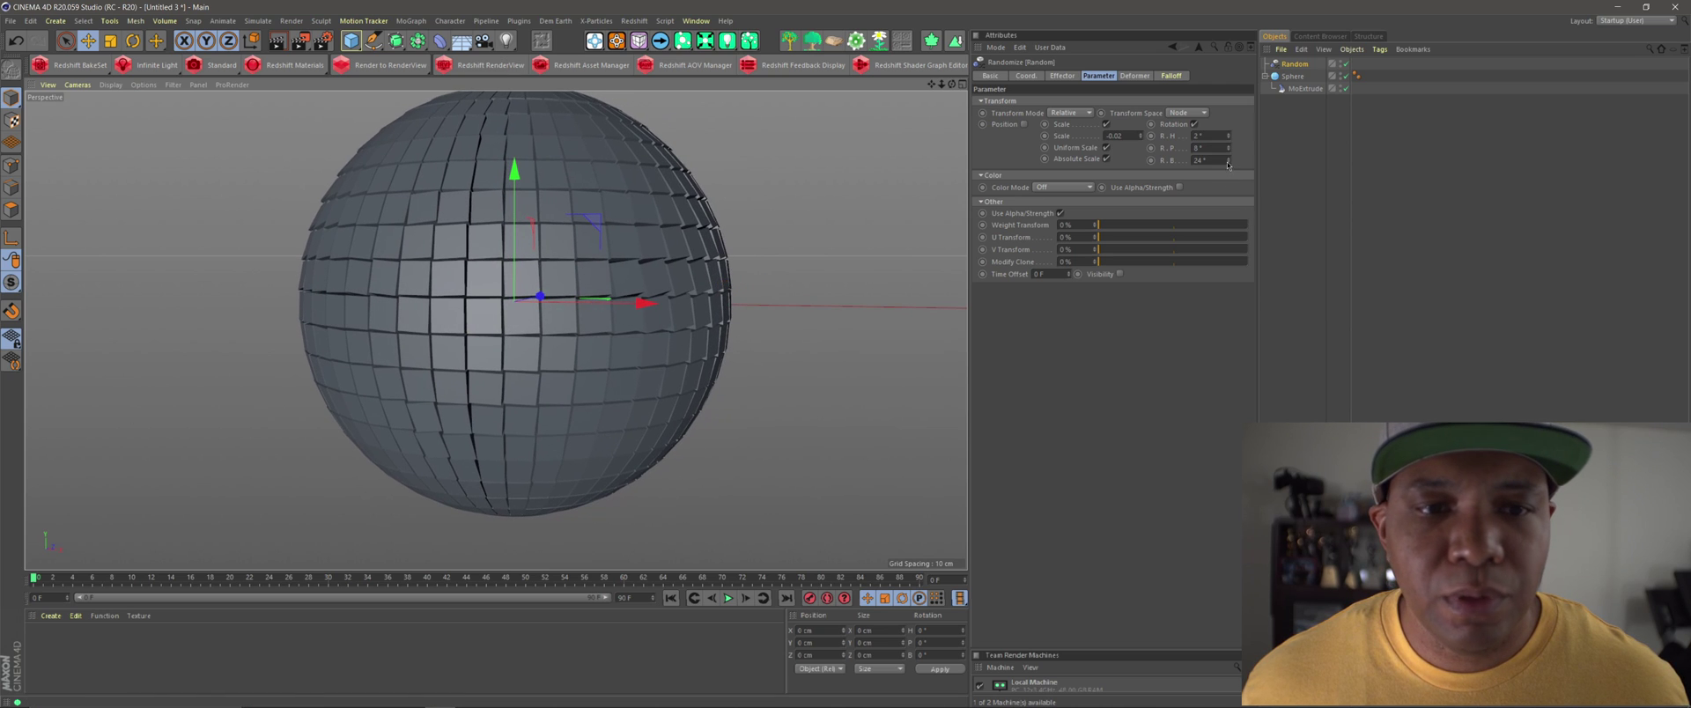
pyautogui.moveTo(1228, 165); pyautogui.dragTo(1230, 174)
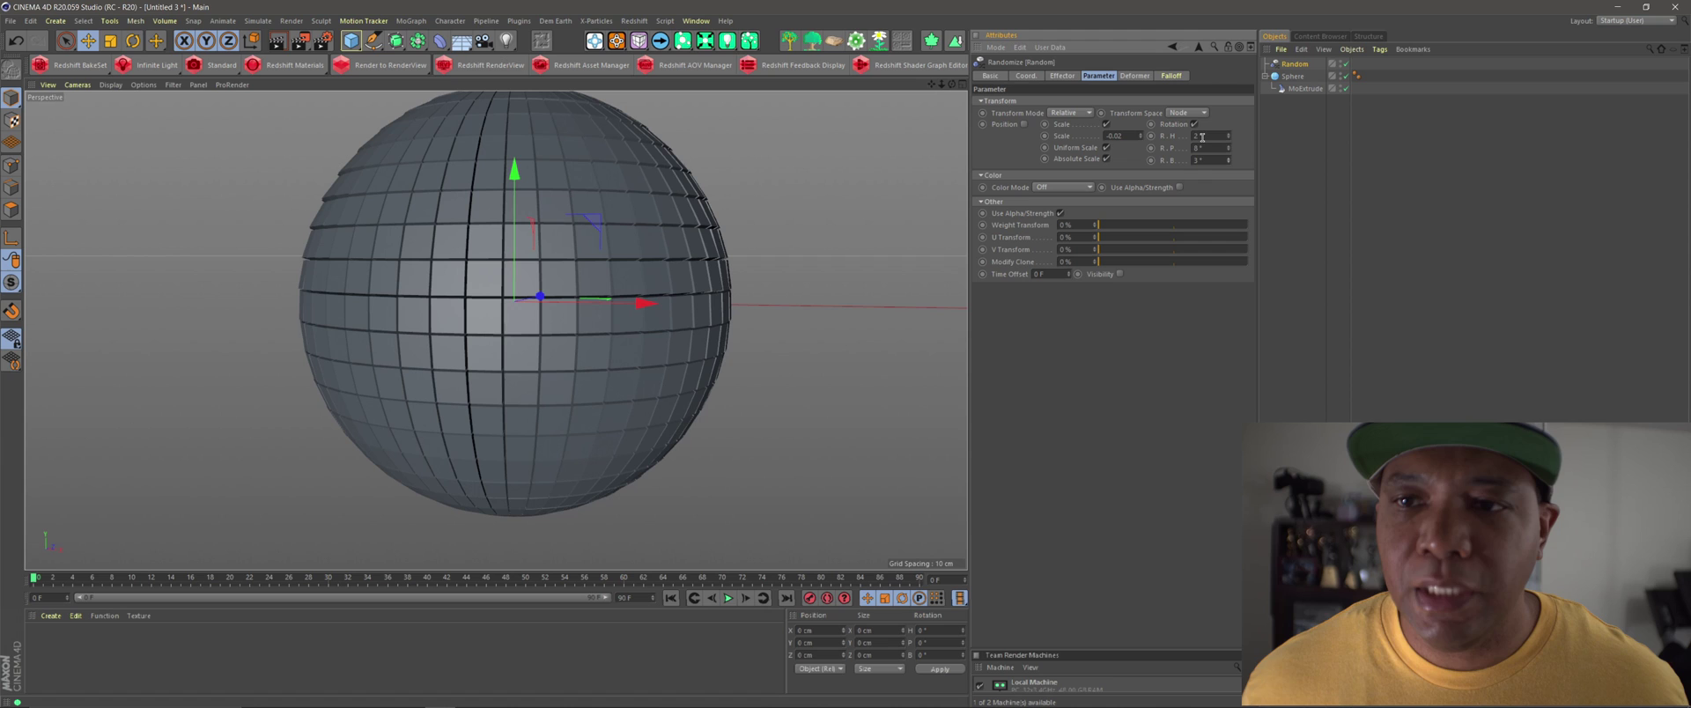
pyautogui.press('Return')
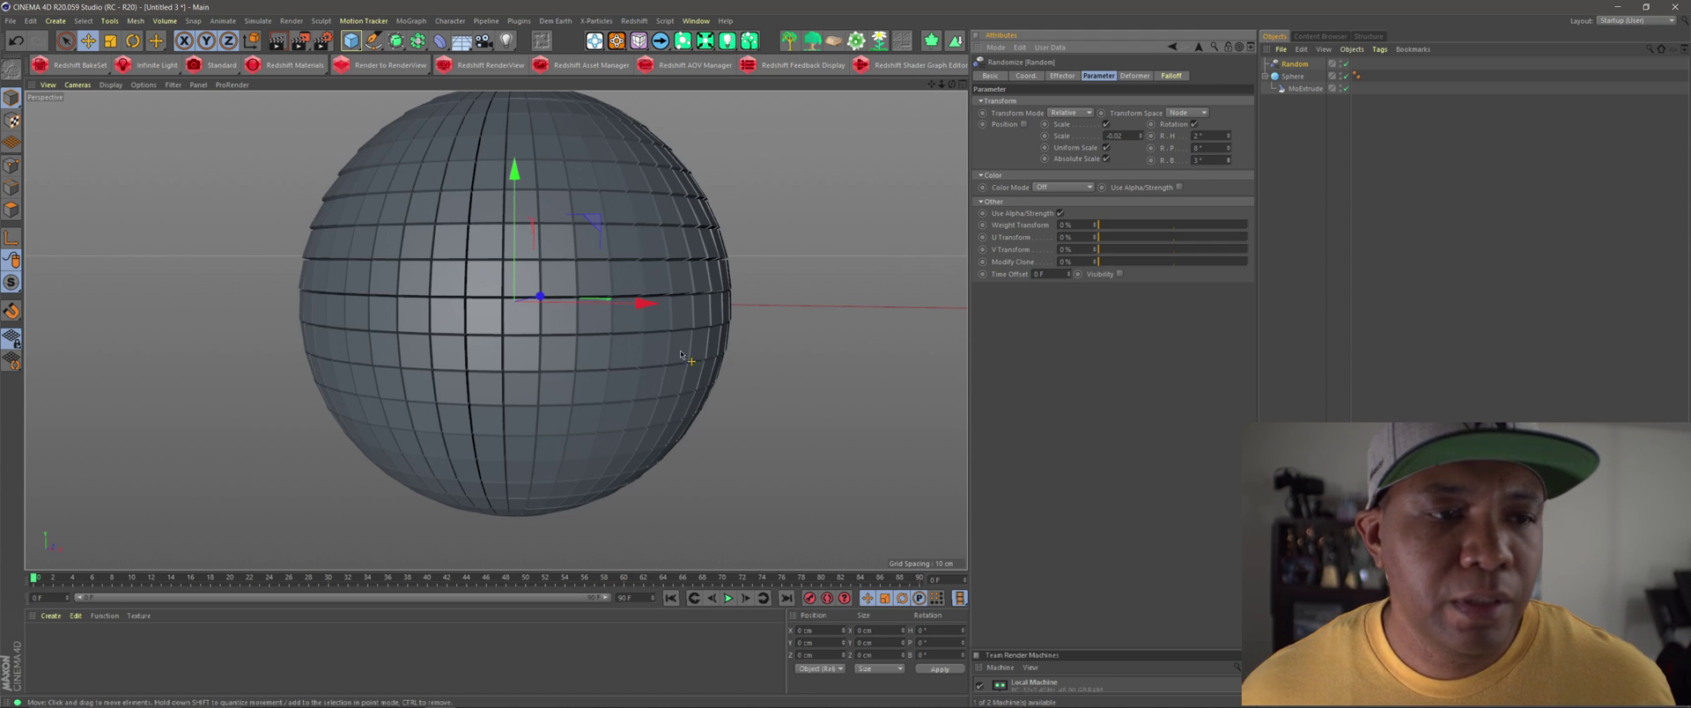
pyautogui.keyDown('alt'); pyautogui.moveTo(693, 361); pyautogui.dragTo(753, 364); pyautogui.keyUp('alt')
pyautogui.scroll(-3, 717, 349)
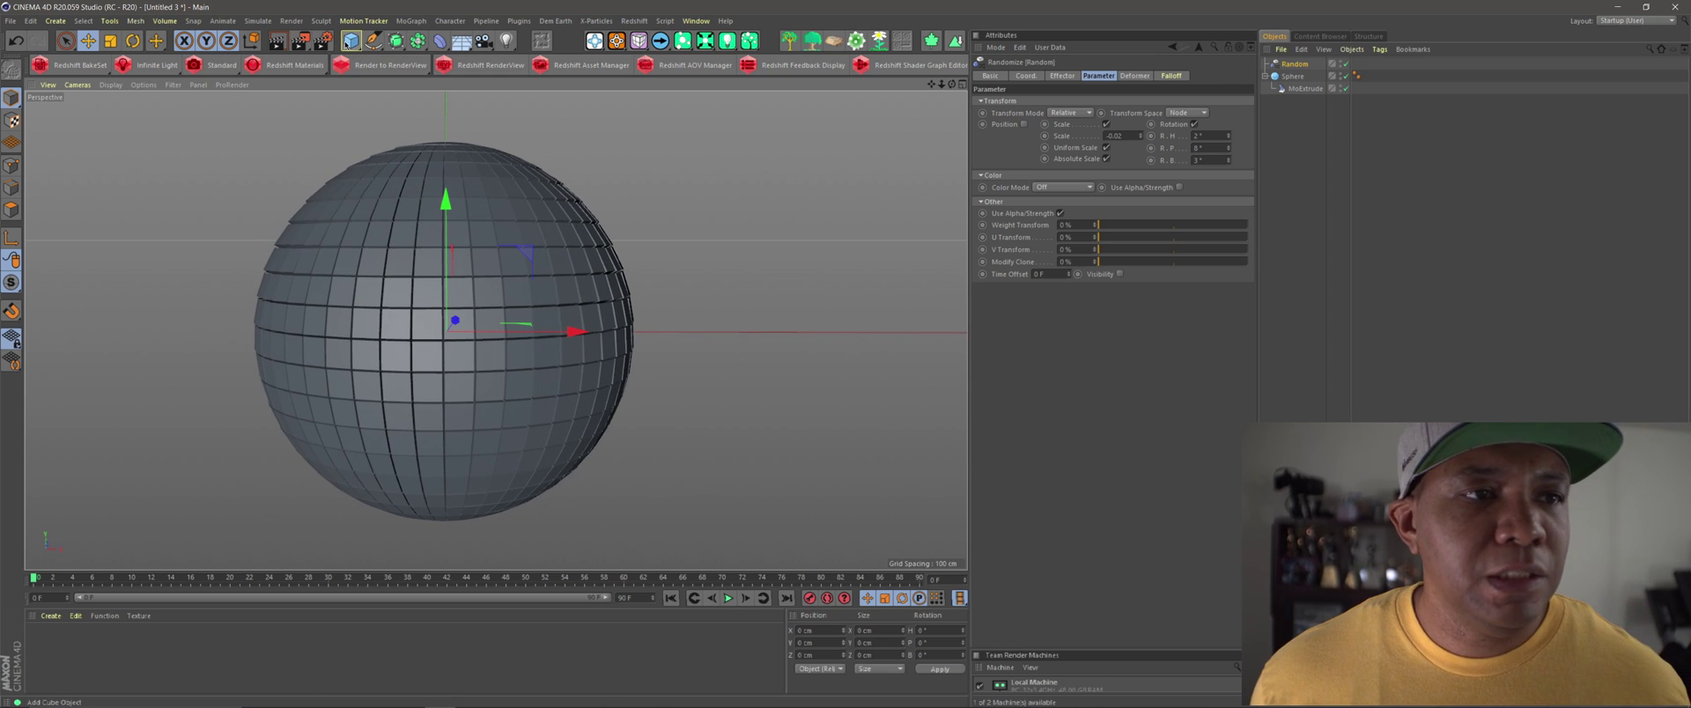
# Choose Redshift as the renderer in Render Settings, then close the window.
pyautogui.click(323, 40)
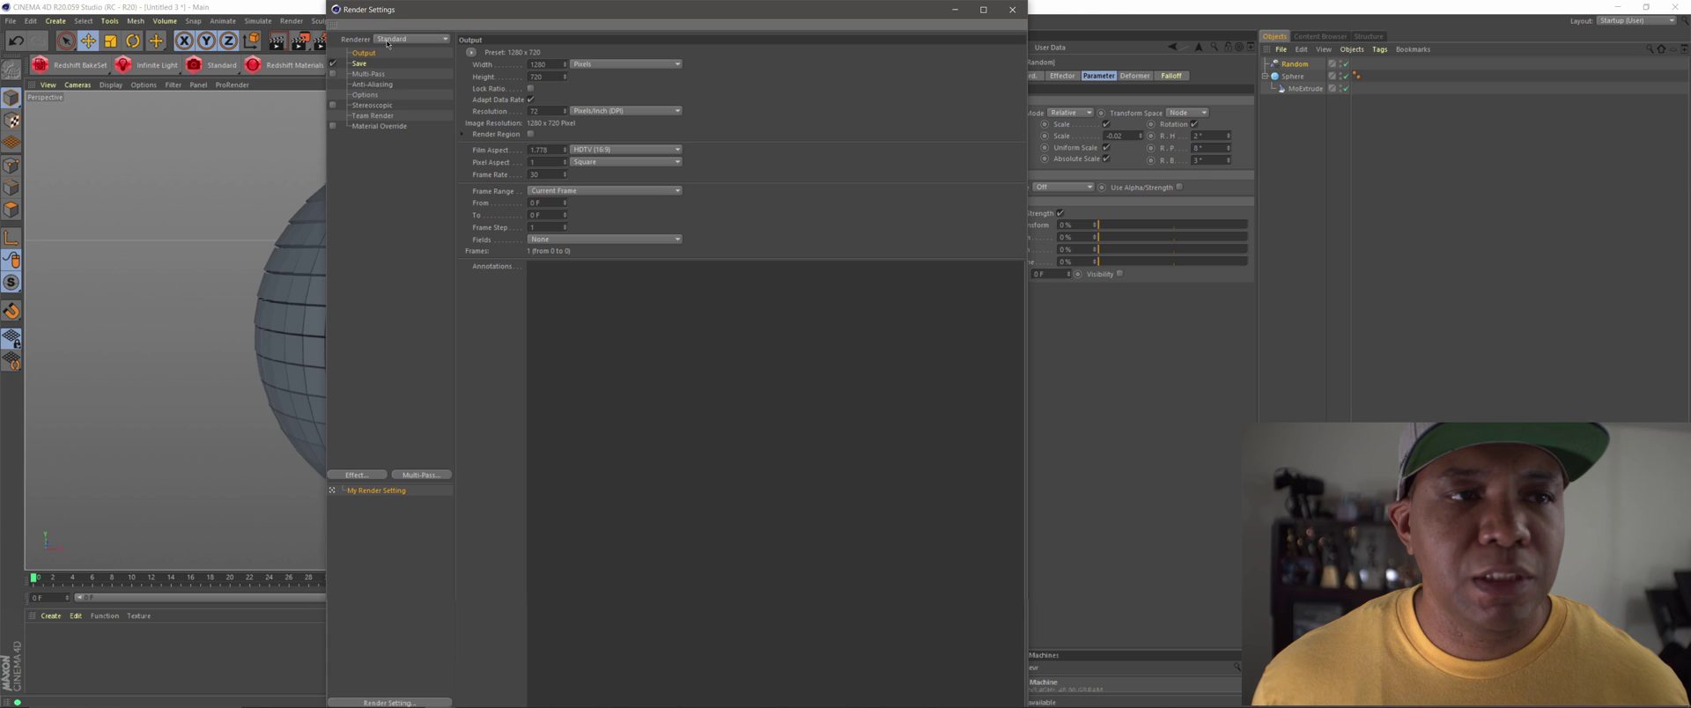
pyautogui.moveTo(440, 11); pyautogui.dragTo(605, 40)
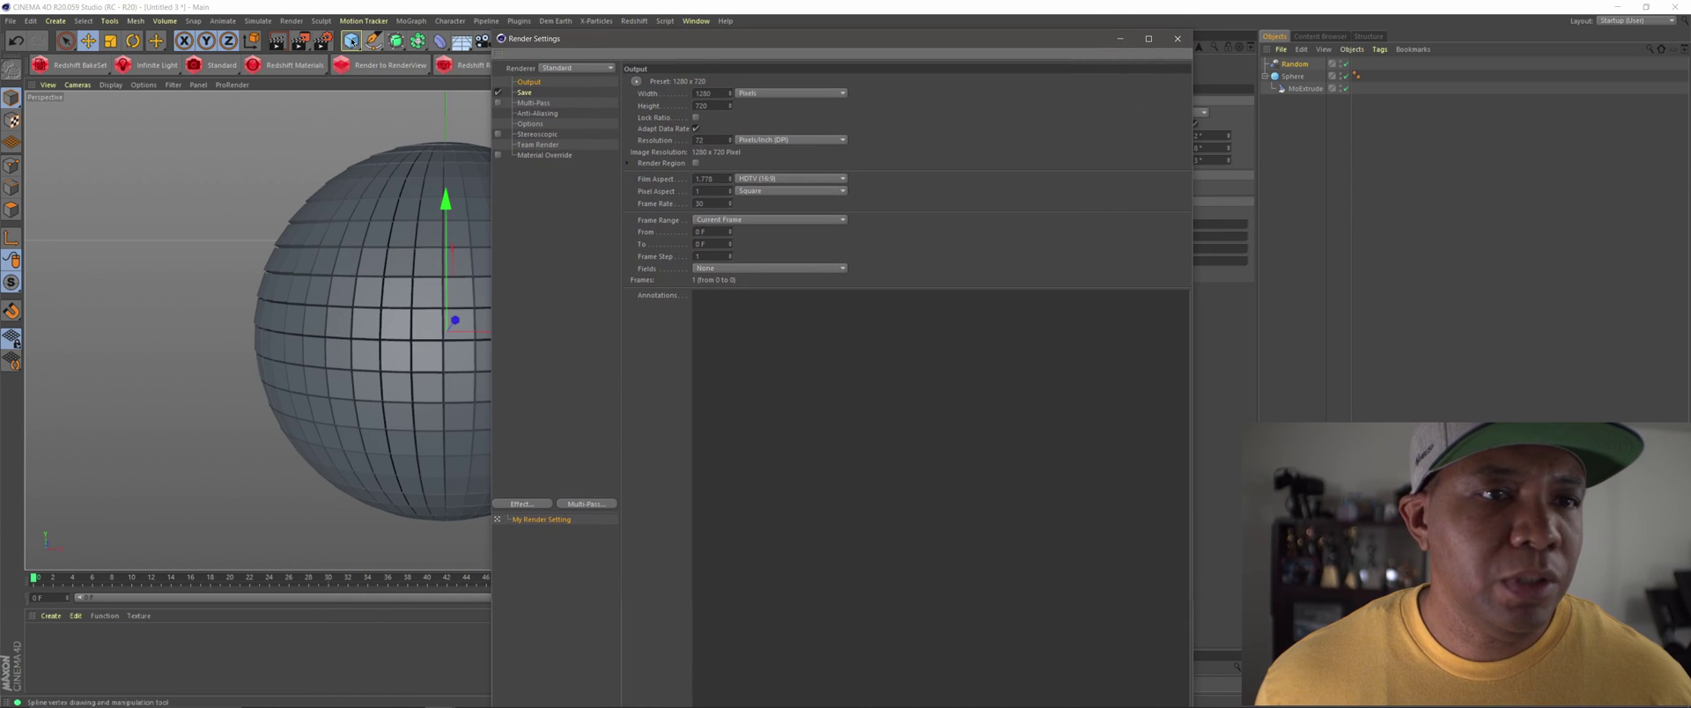
pyautogui.click(550, 68)
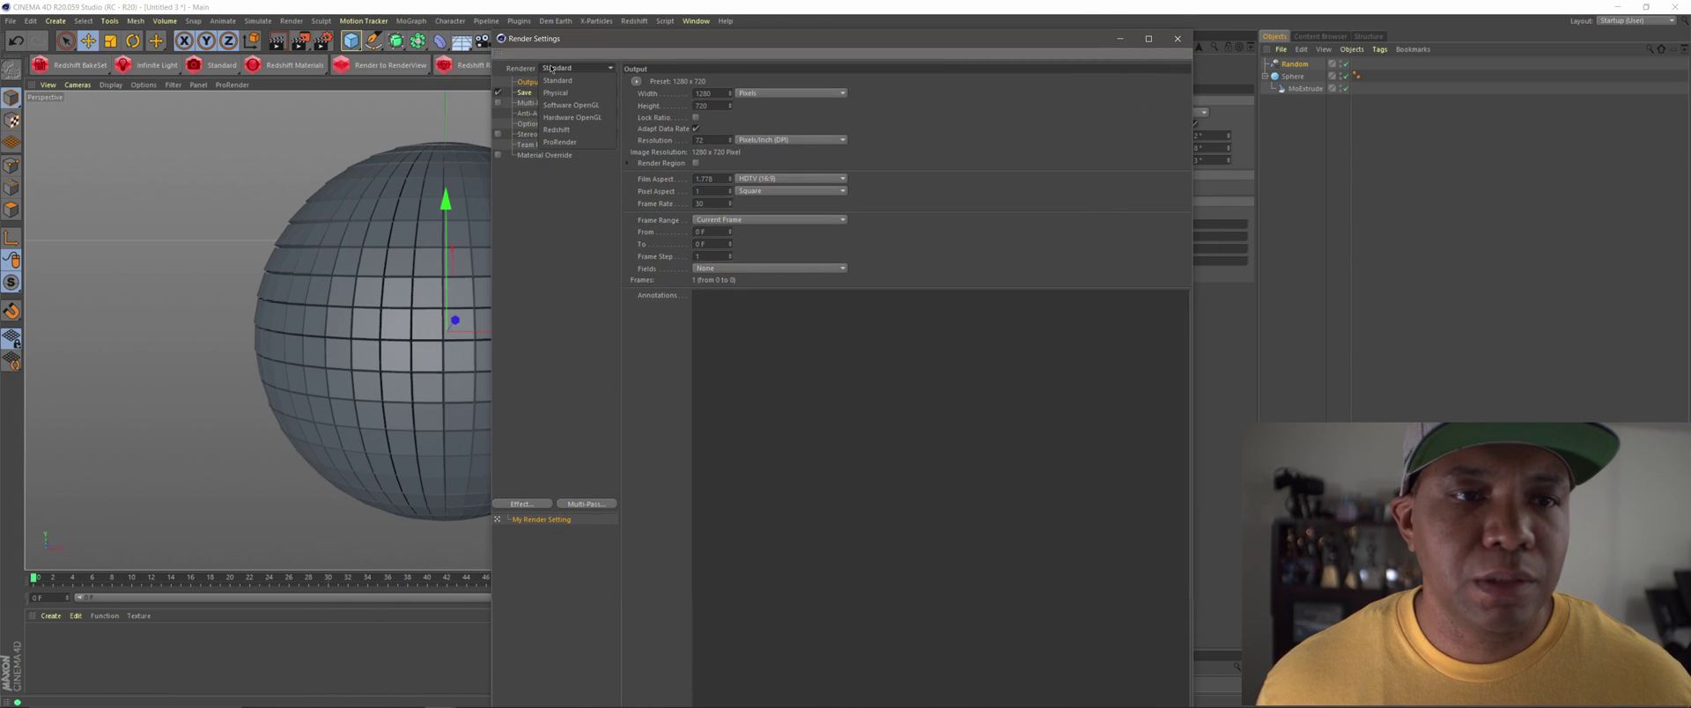
pyautogui.click(568, 130)
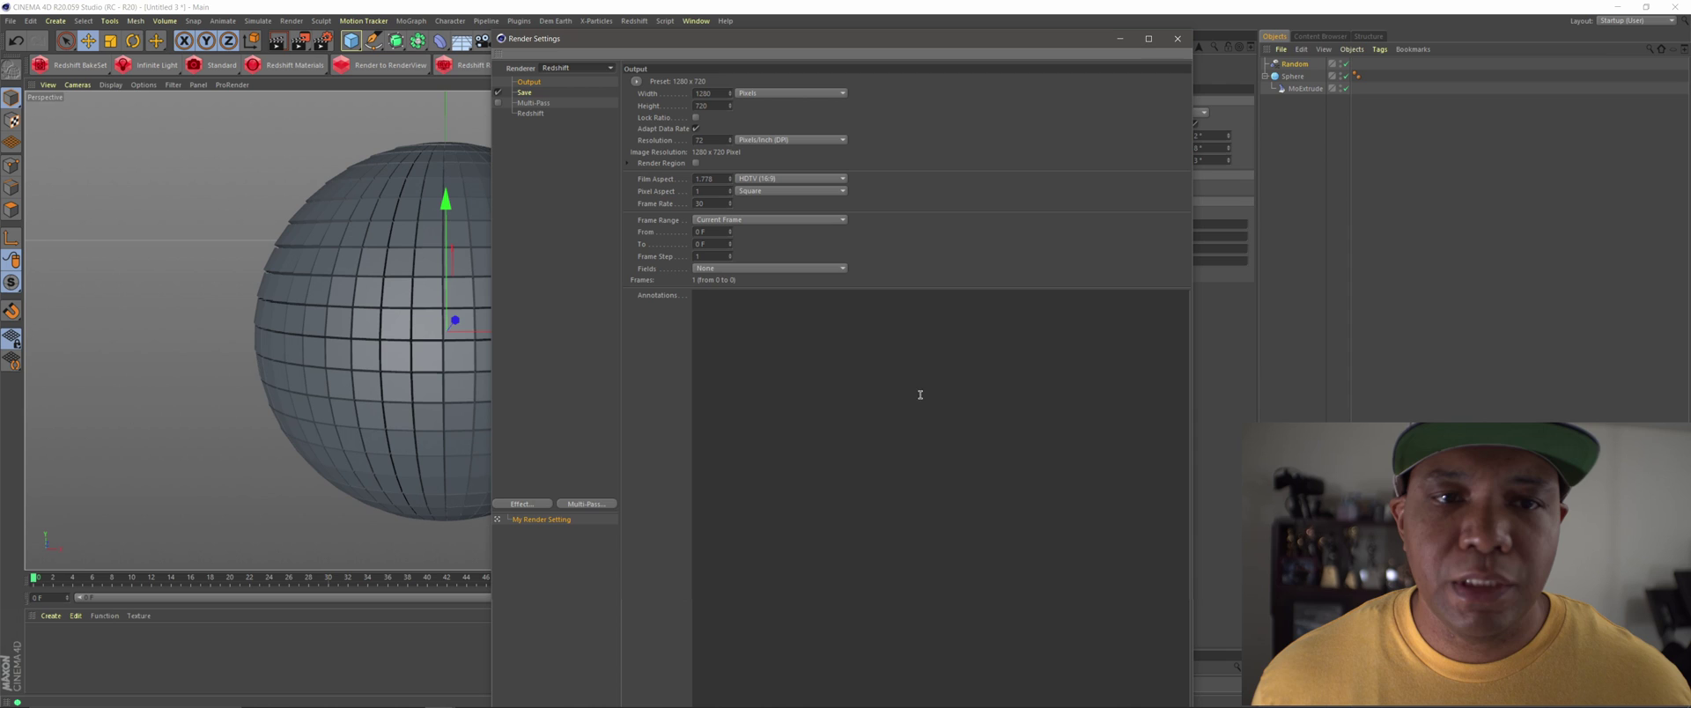
pyautogui.click(530, 112)
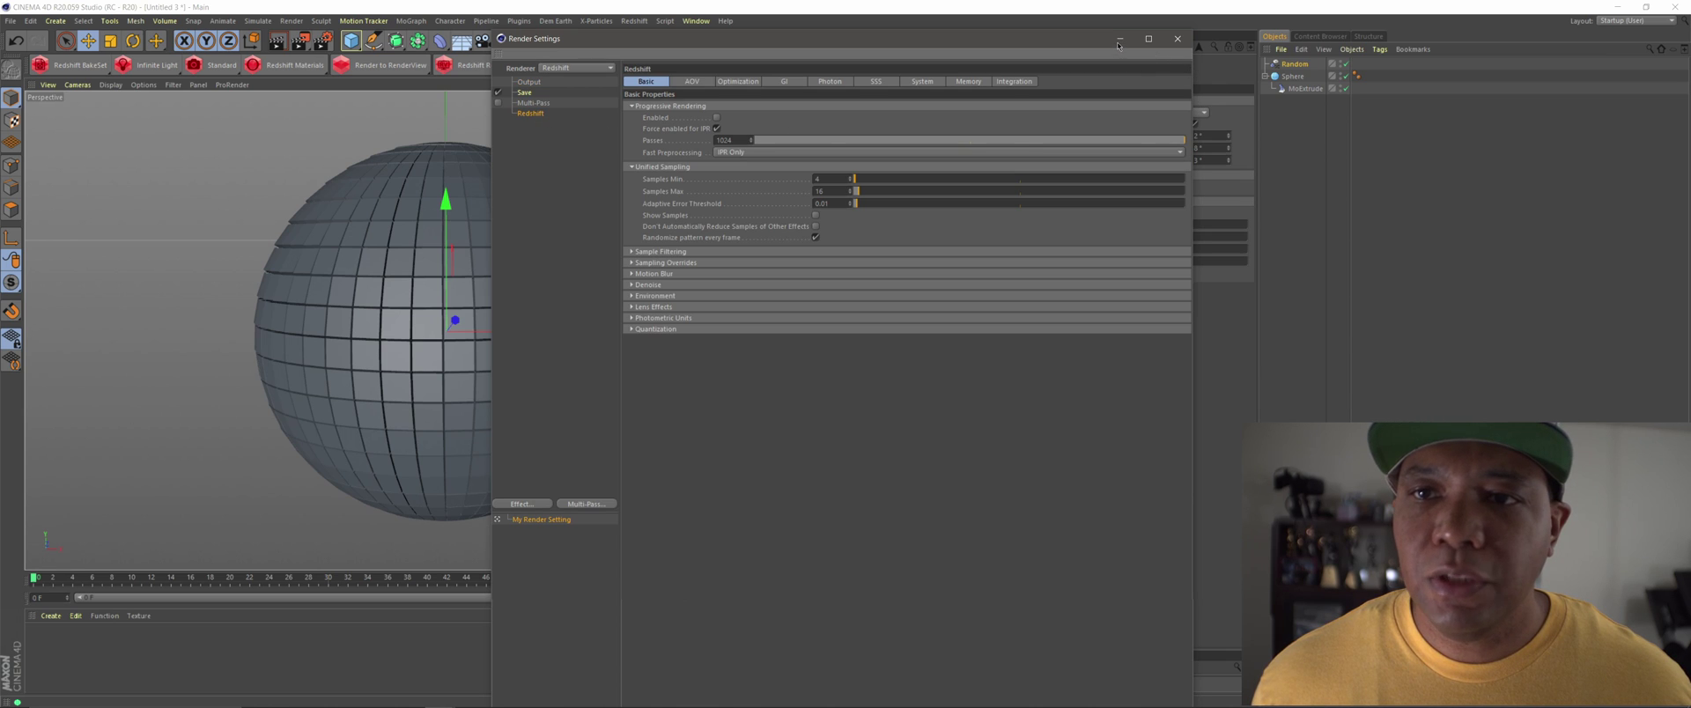
pyautogui.click(1119, 40)
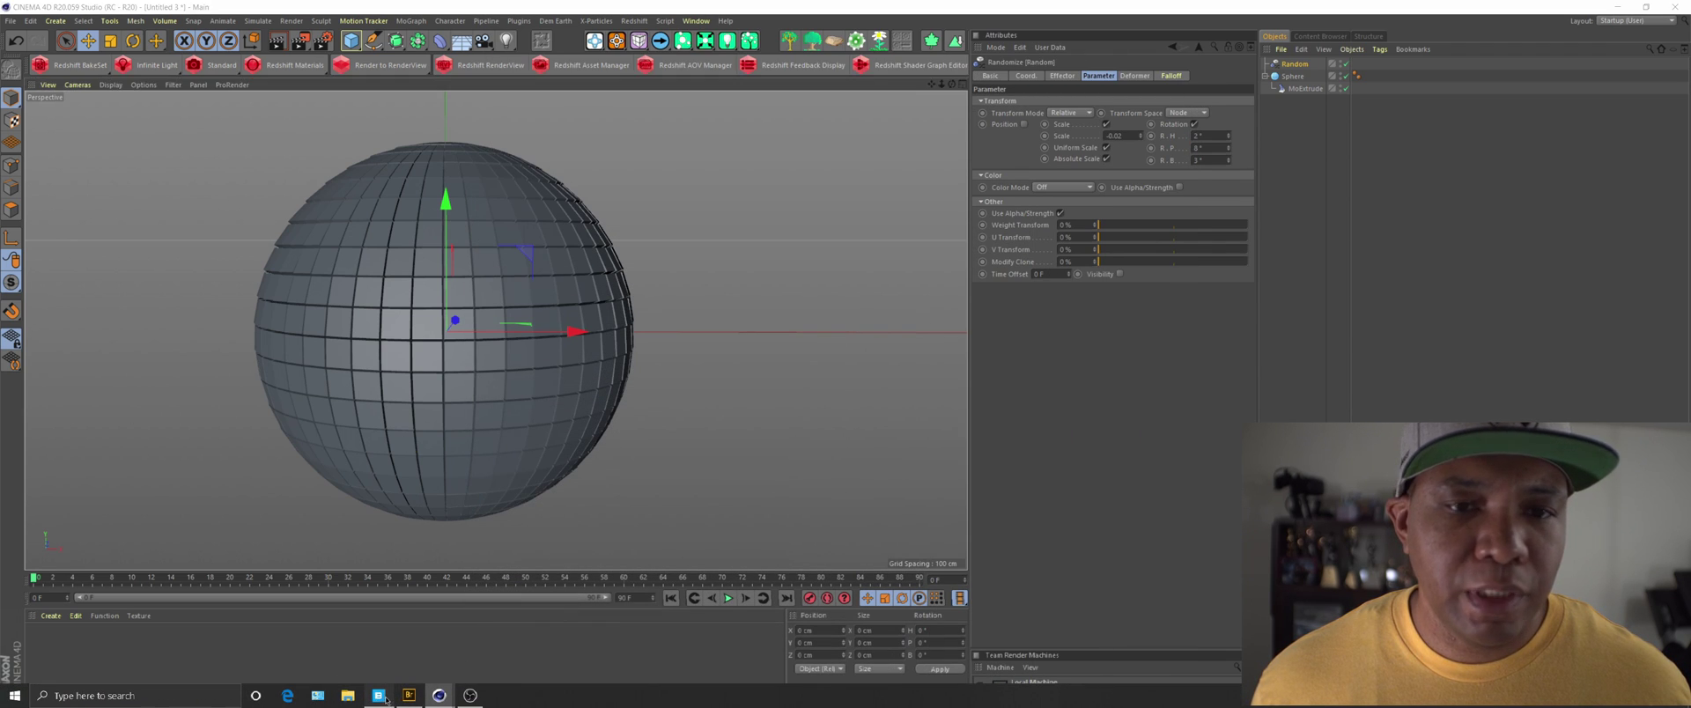
# Find Silver (Ag) among Bridge's Metal materials, preview it, and export it to Cinema 4D.
pyautogui.click(380, 696)
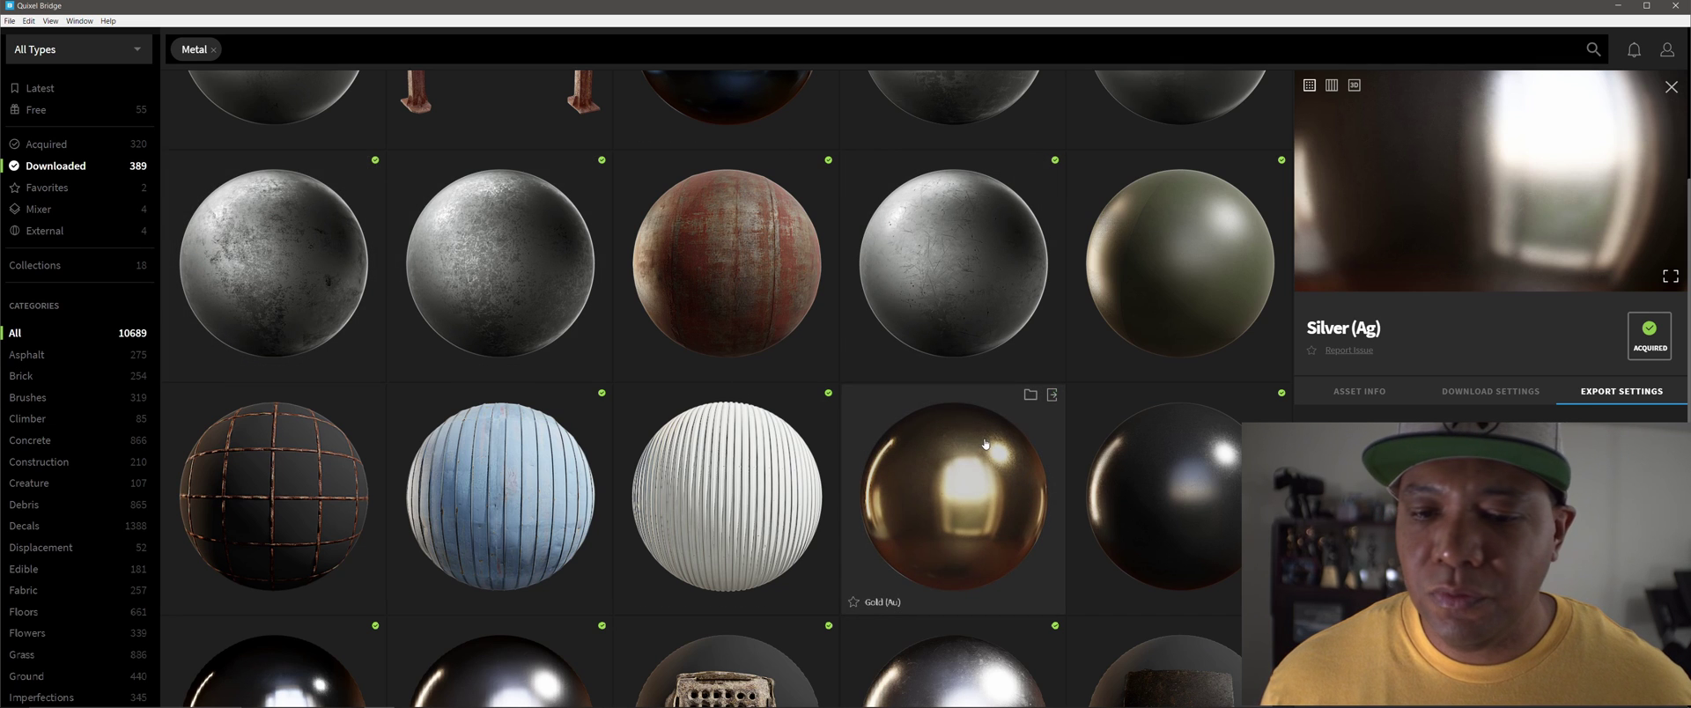
pyautogui.scroll(-1, 984, 445)
pyautogui.scroll(-5, 985, 445)
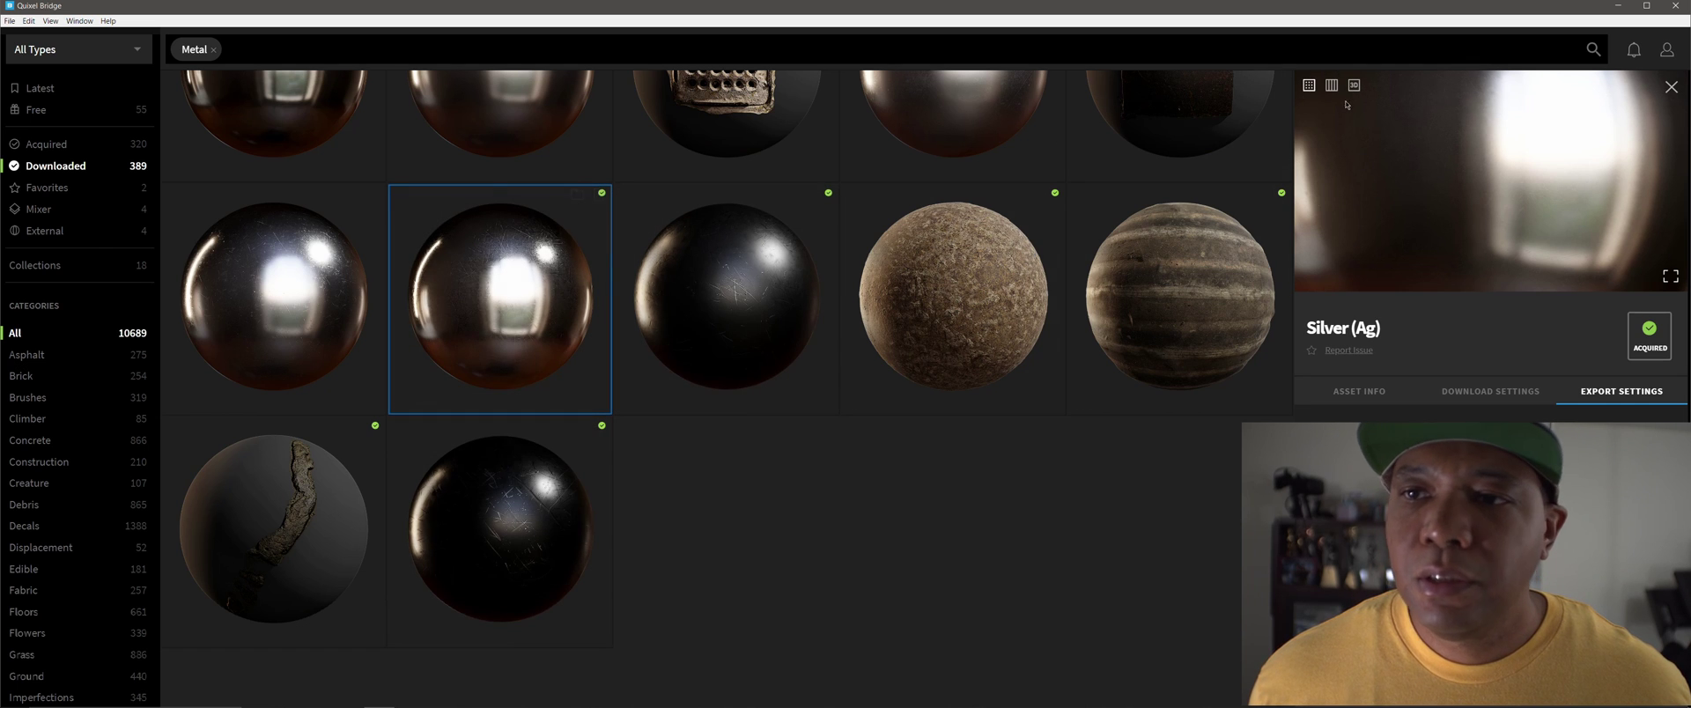
pyautogui.click(1668, 277)
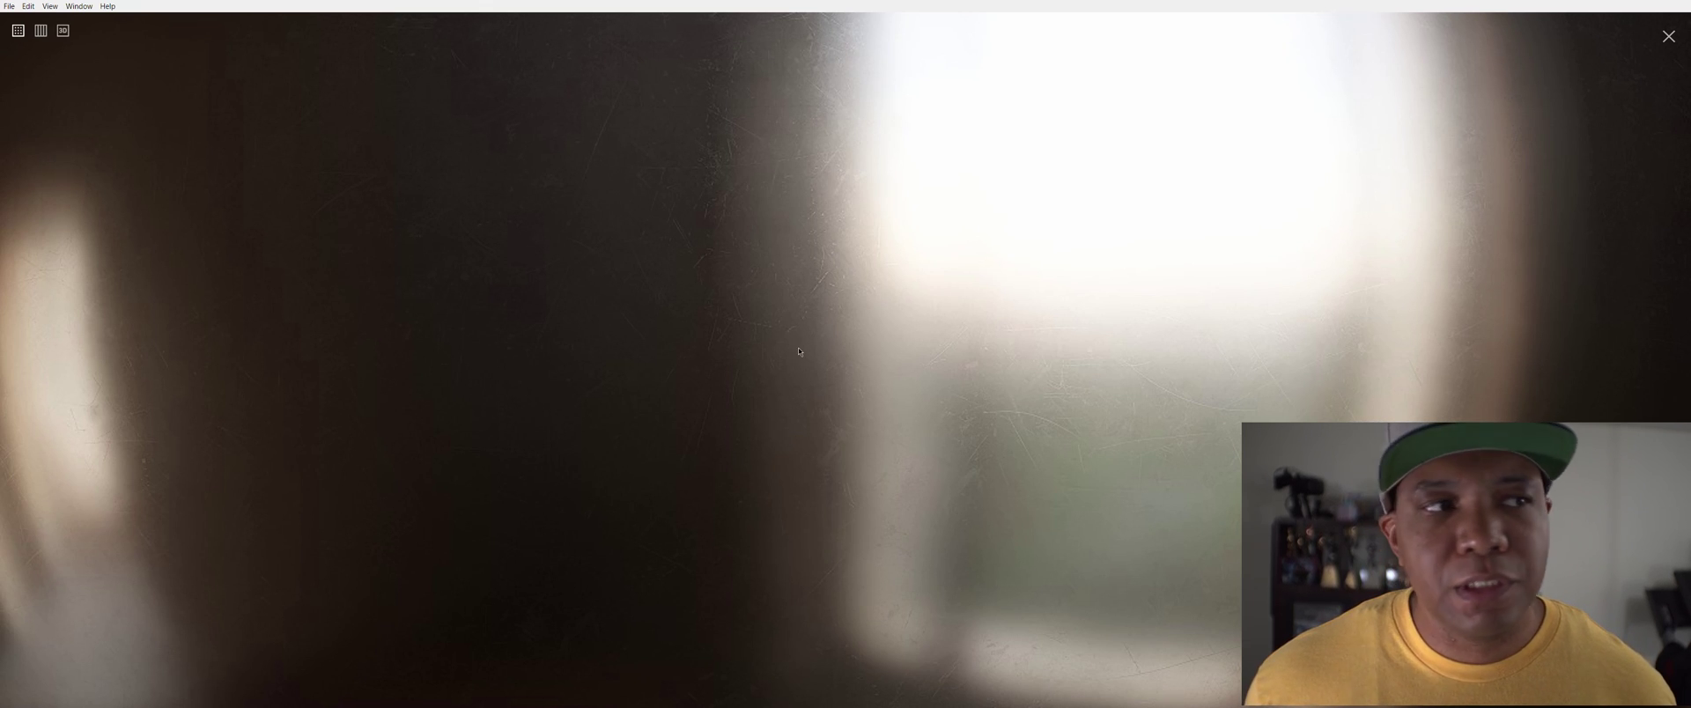
pyautogui.click(1668, 36)
pyautogui.scroll(-3, 451, 280)
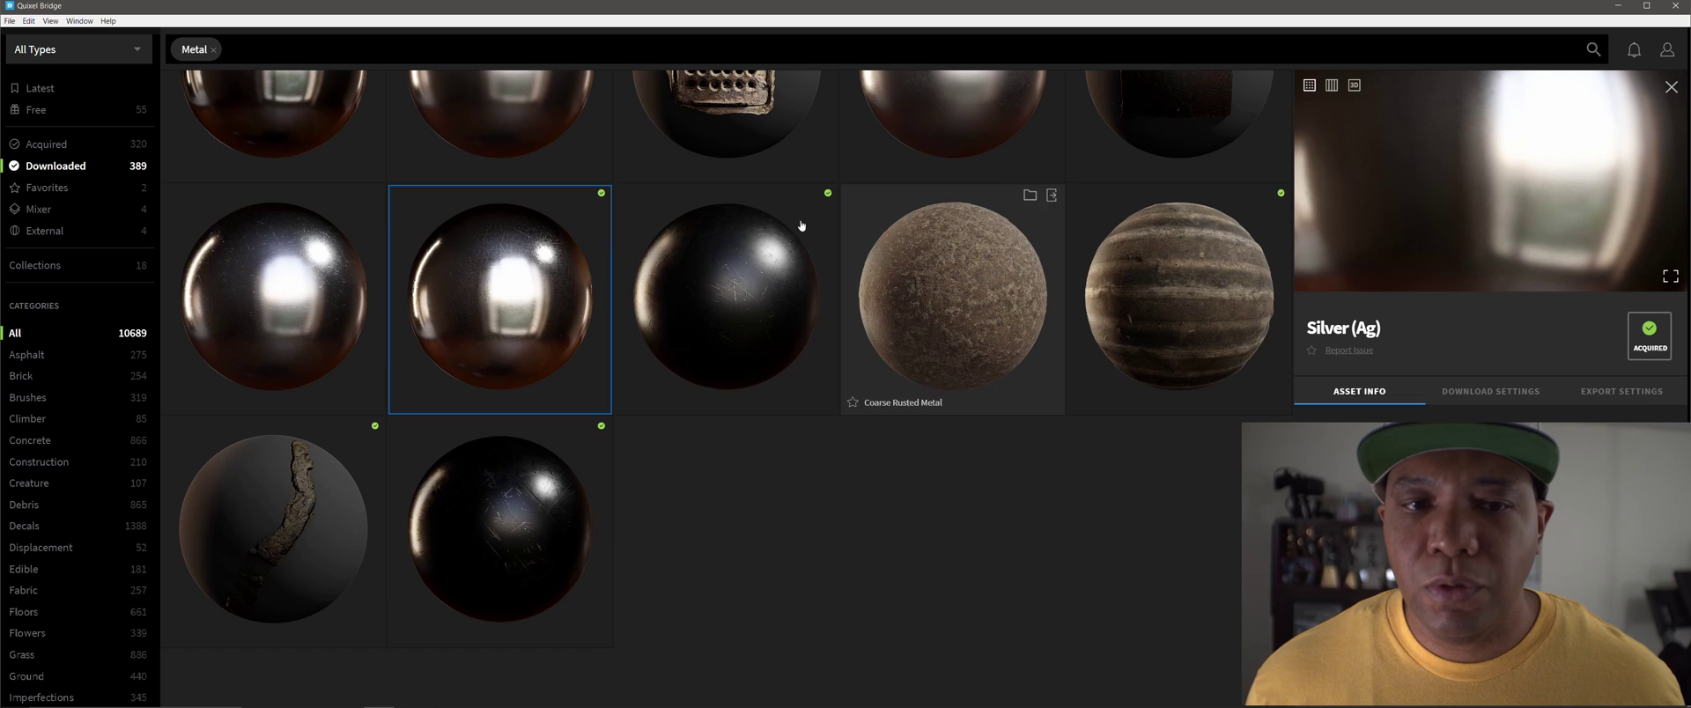
pyautogui.click(1603, 391)
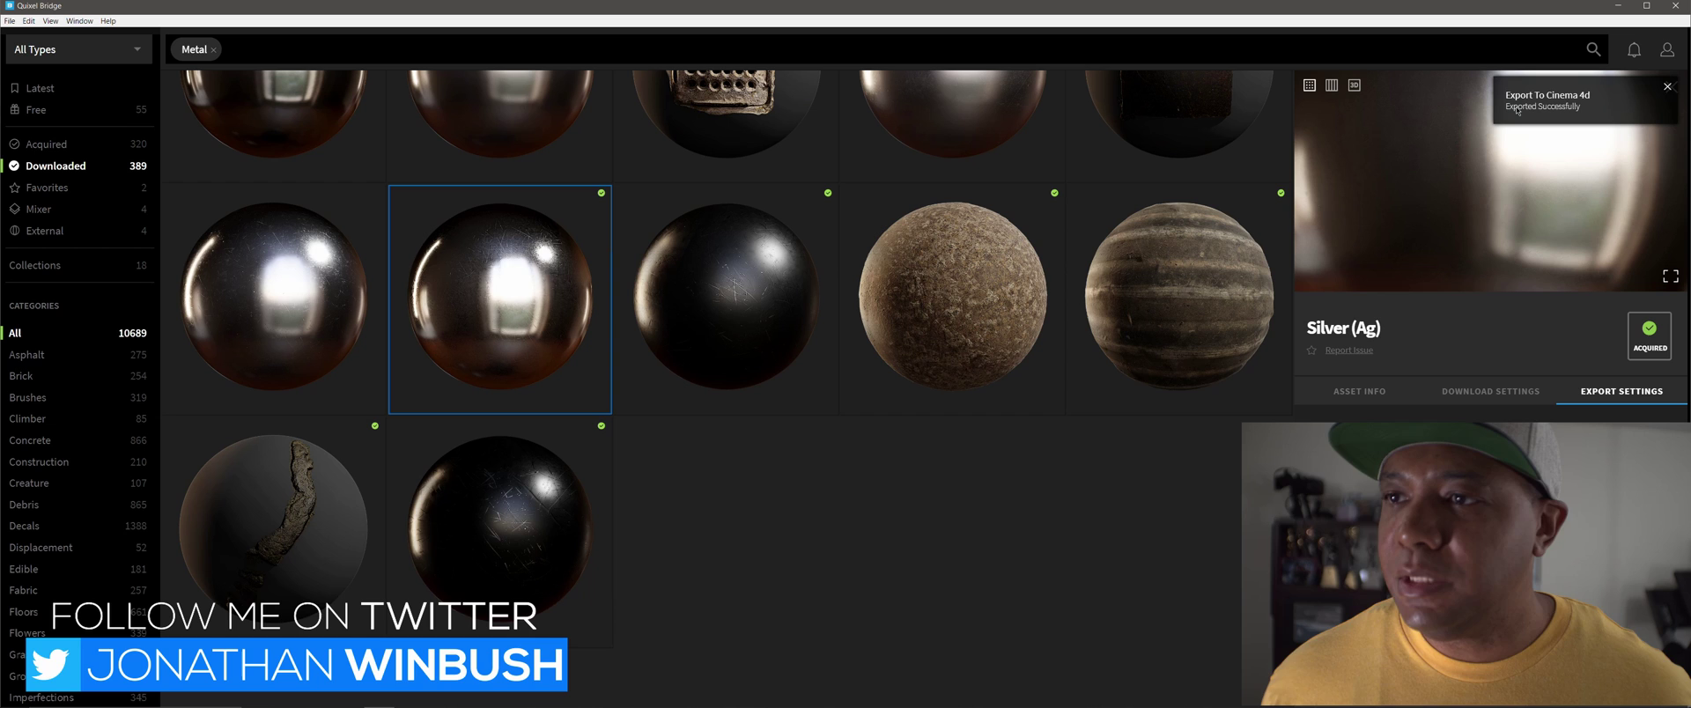
pyautogui.click(1626, 8)
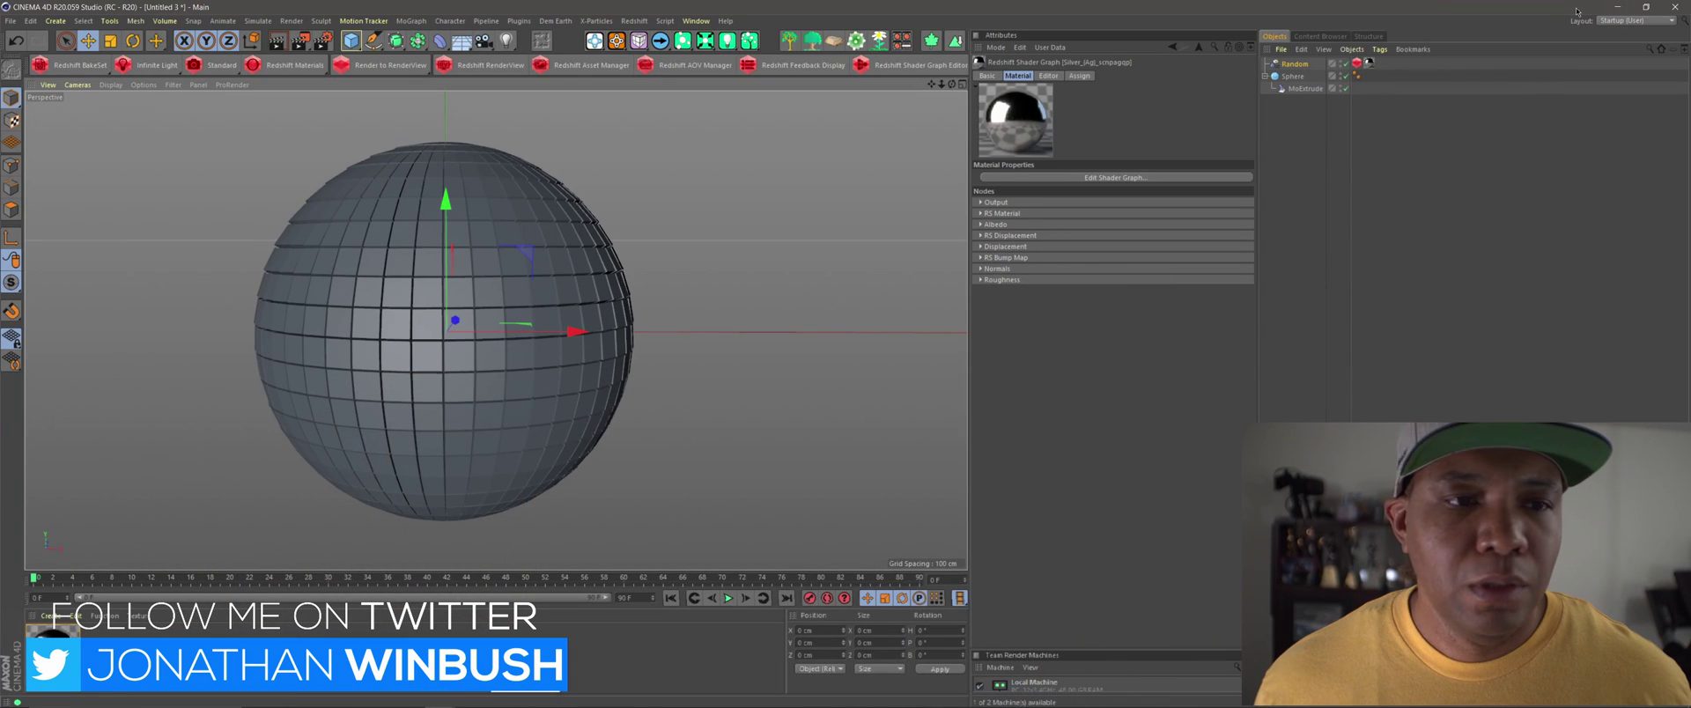
# Drag the Silver (Ag) material onto the selected Sphere.
pyautogui.click(1304, 77)
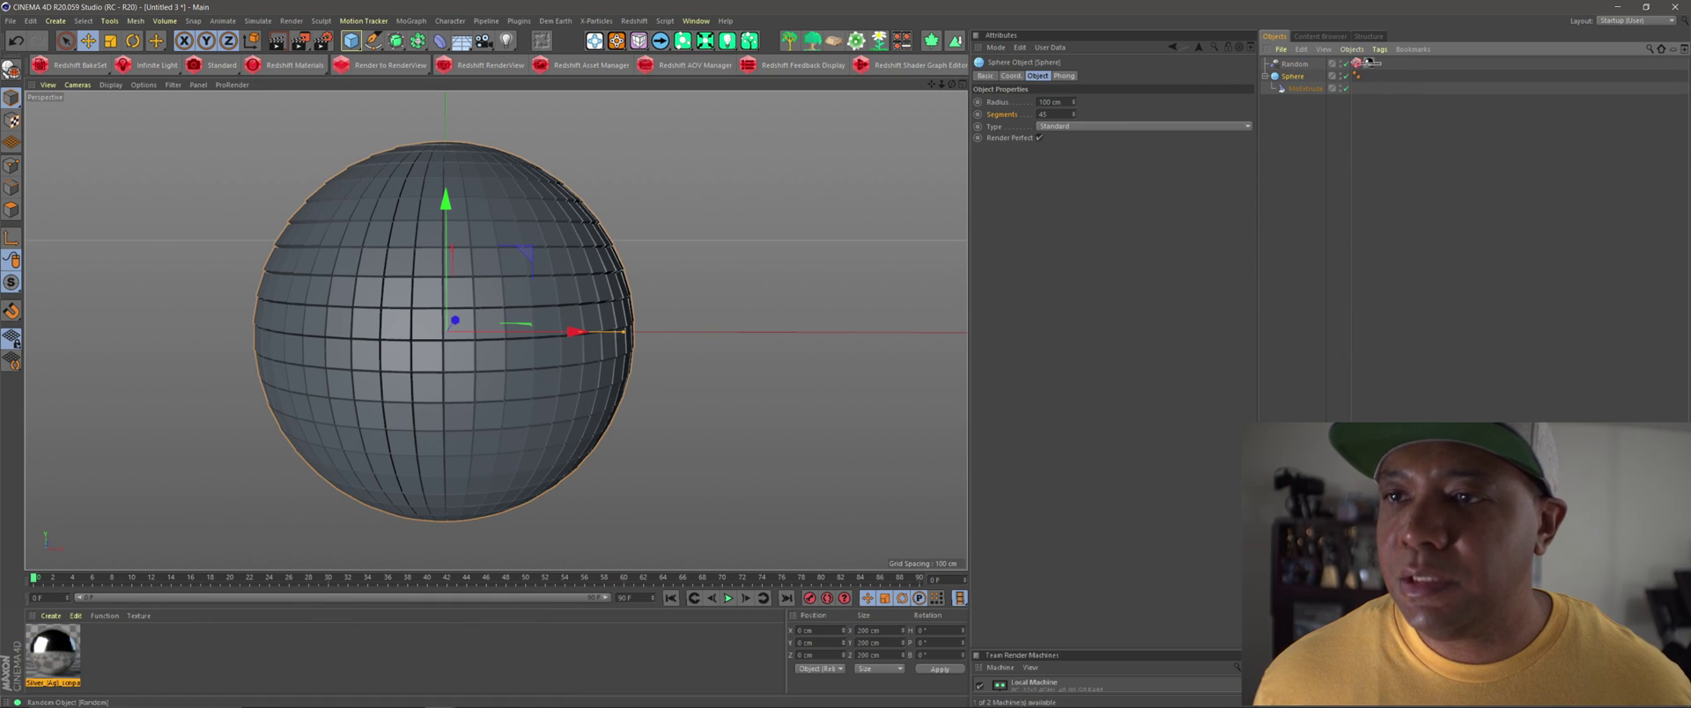
pyautogui.moveTo(1367, 62); pyautogui.dragTo(1370, 76)
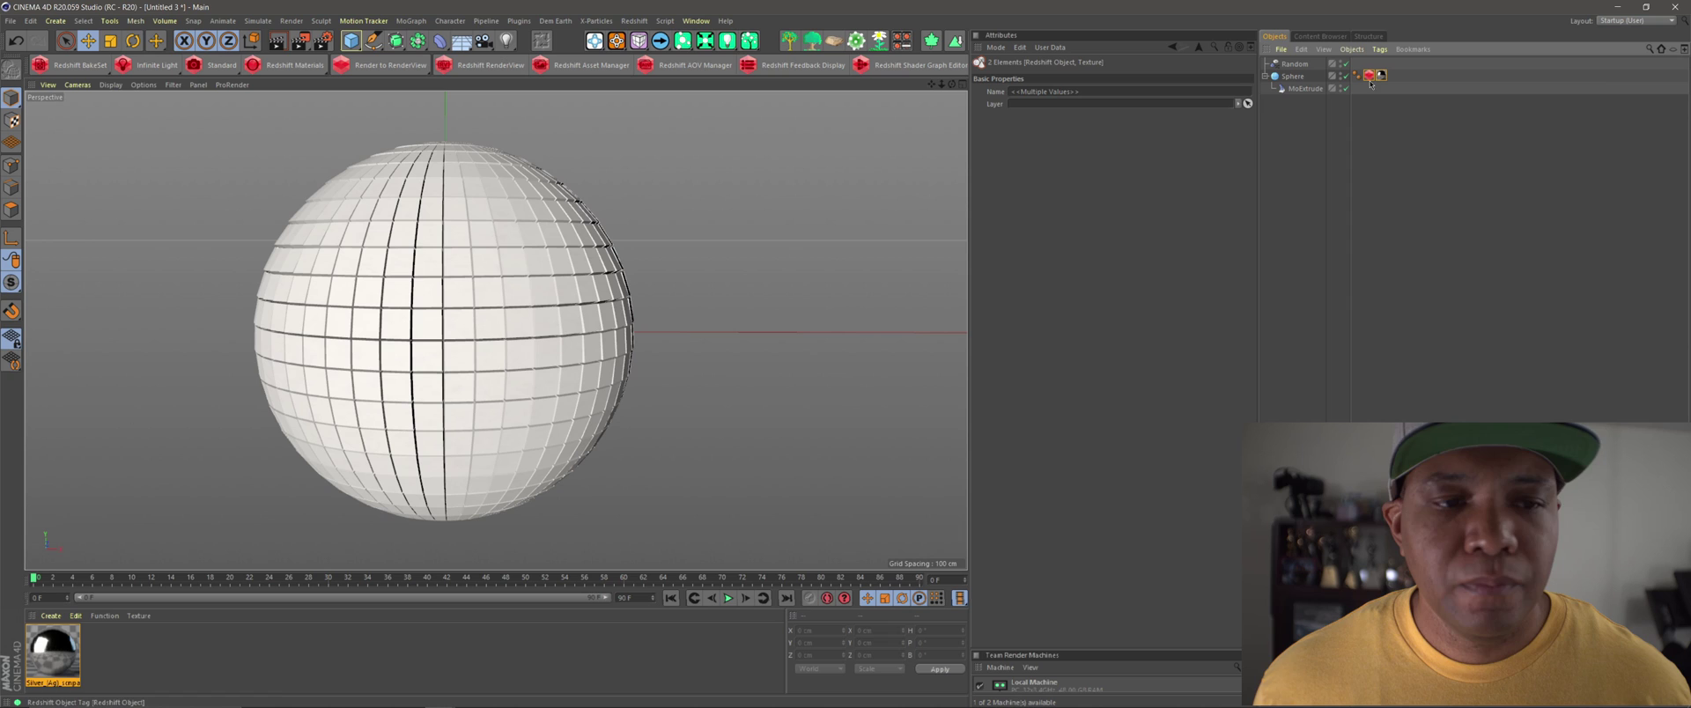
# Create a Redshift Dome Light and bring up the HDRI_Lighting folder in Adobe Bridge.
pyautogui.click(180, 69)
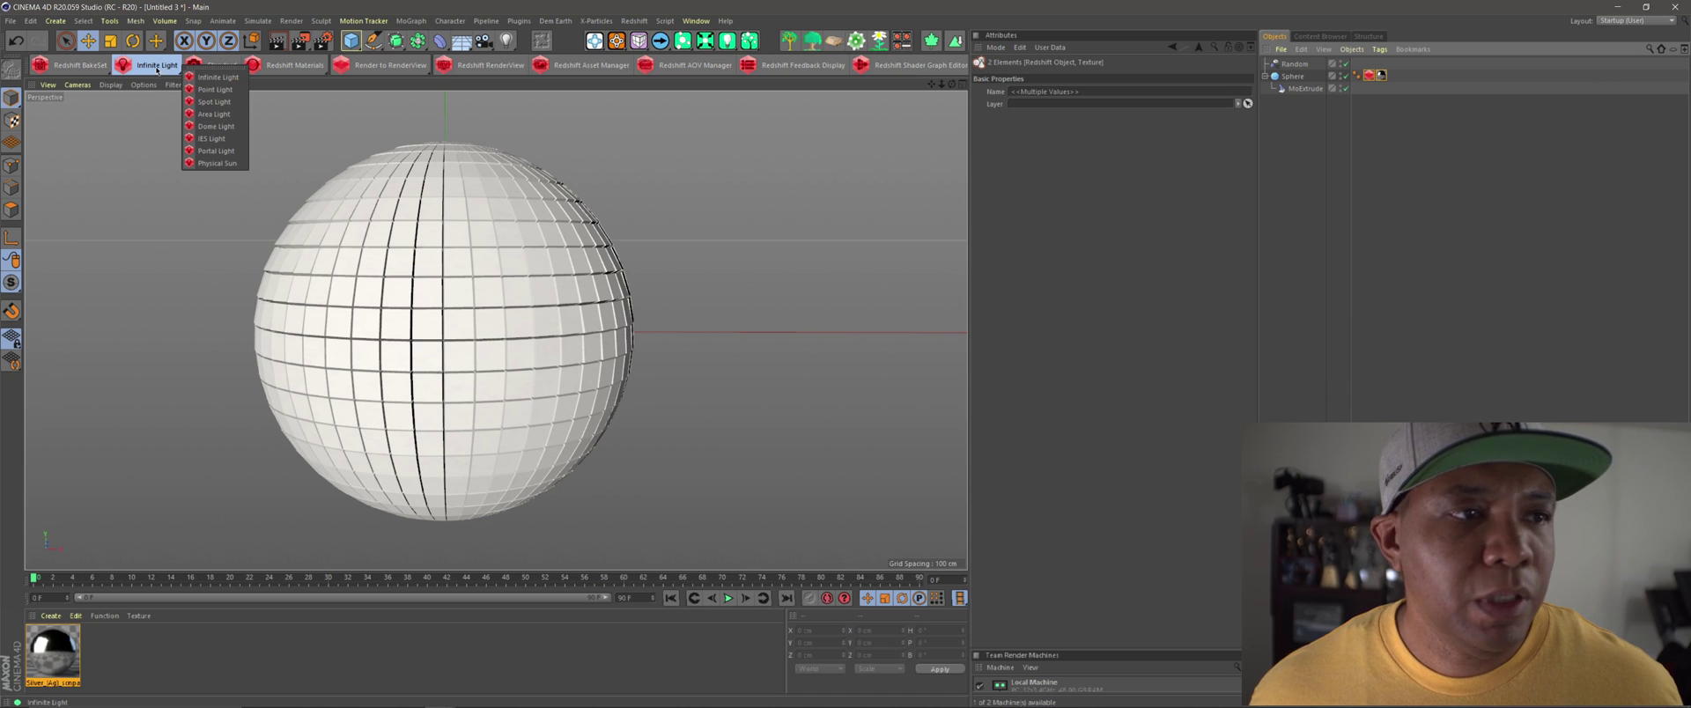
pyautogui.click(227, 130)
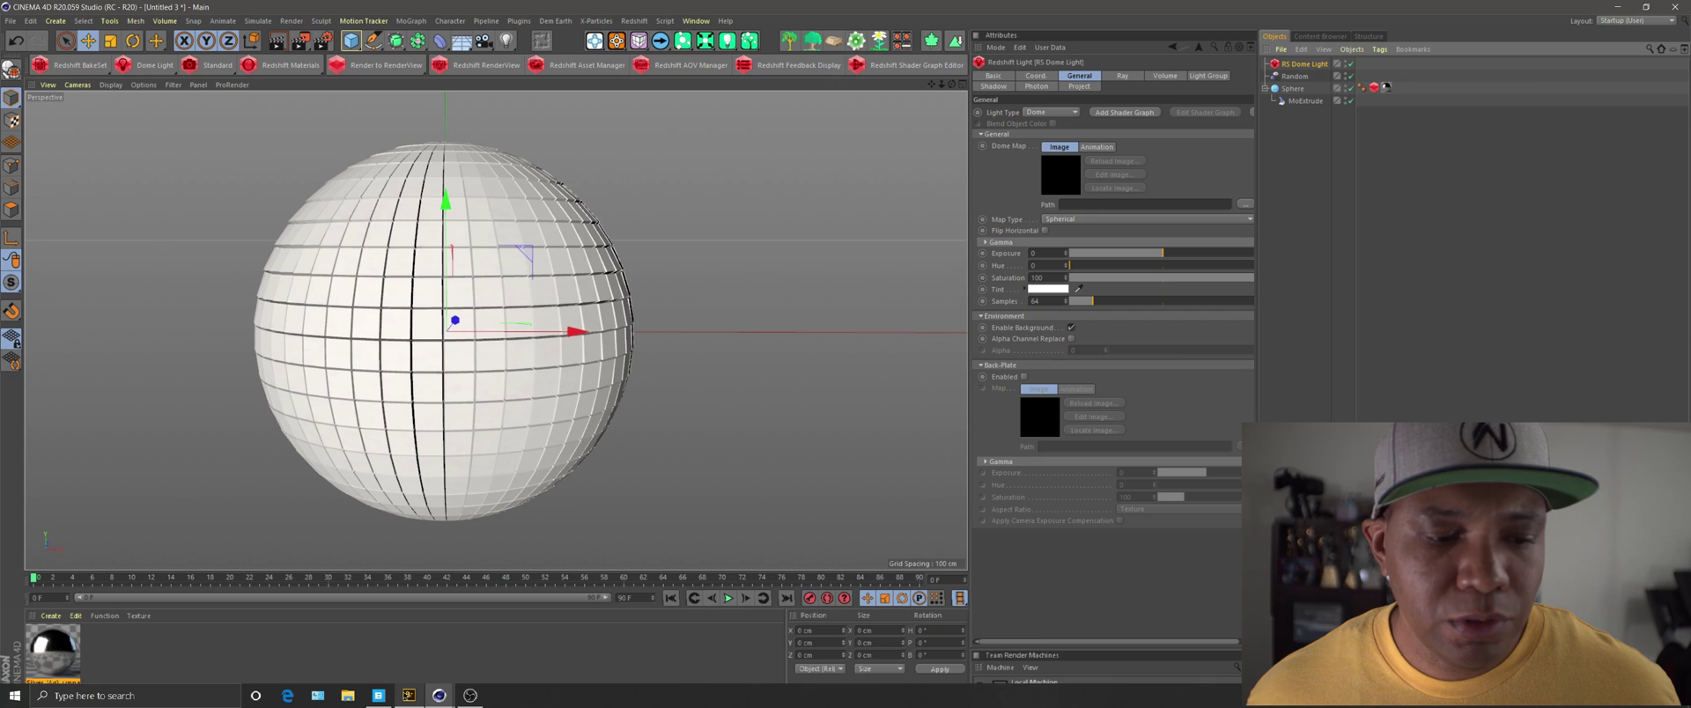
pyautogui.click(409, 695)
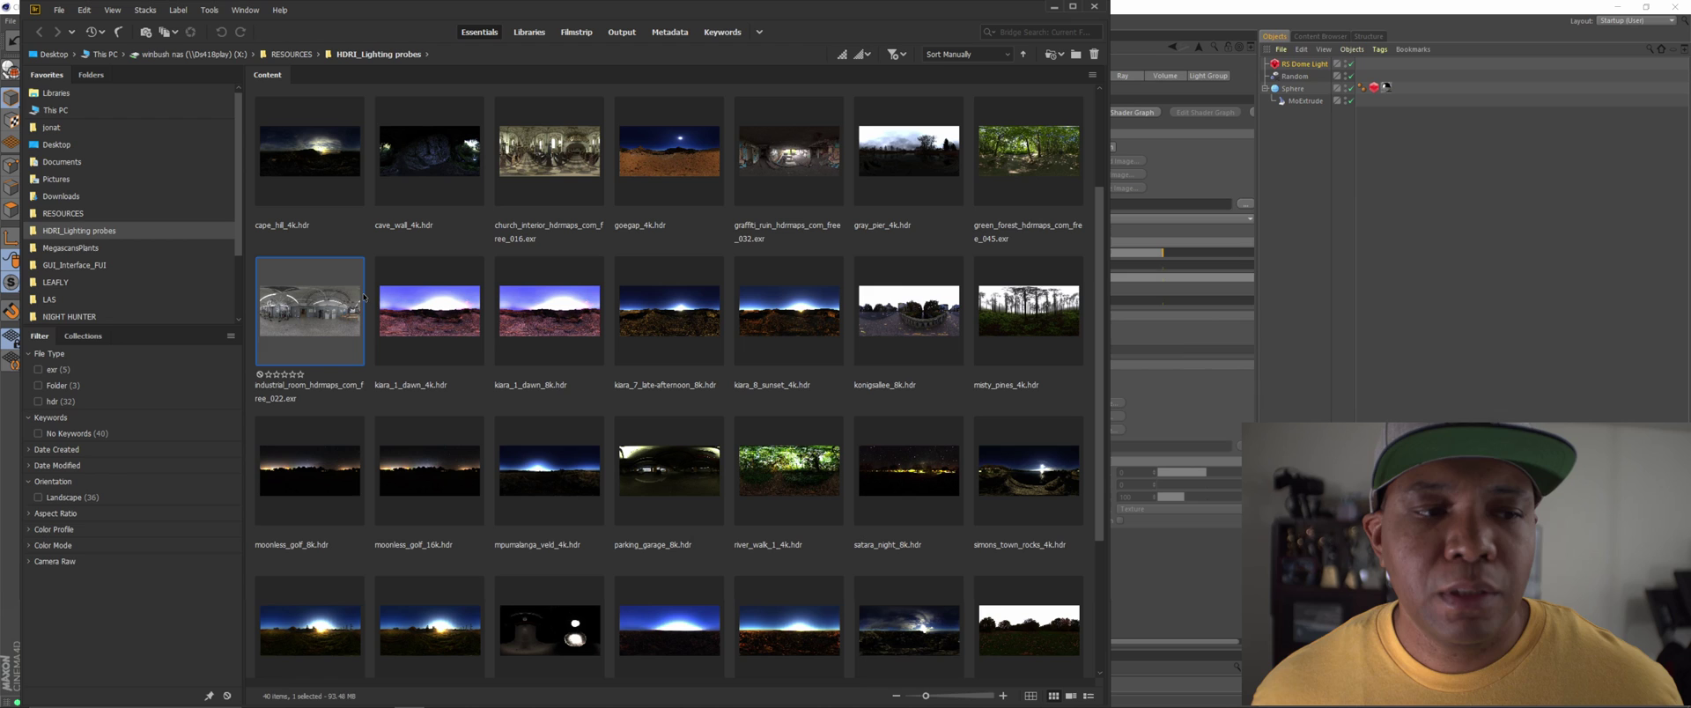
# Drop the industrial_room .exr from Bridge onto the Dome Light's Path field in Cinema 4D.
pyautogui.moveTo(326, 322); pyautogui.dragTo(1160, 227)
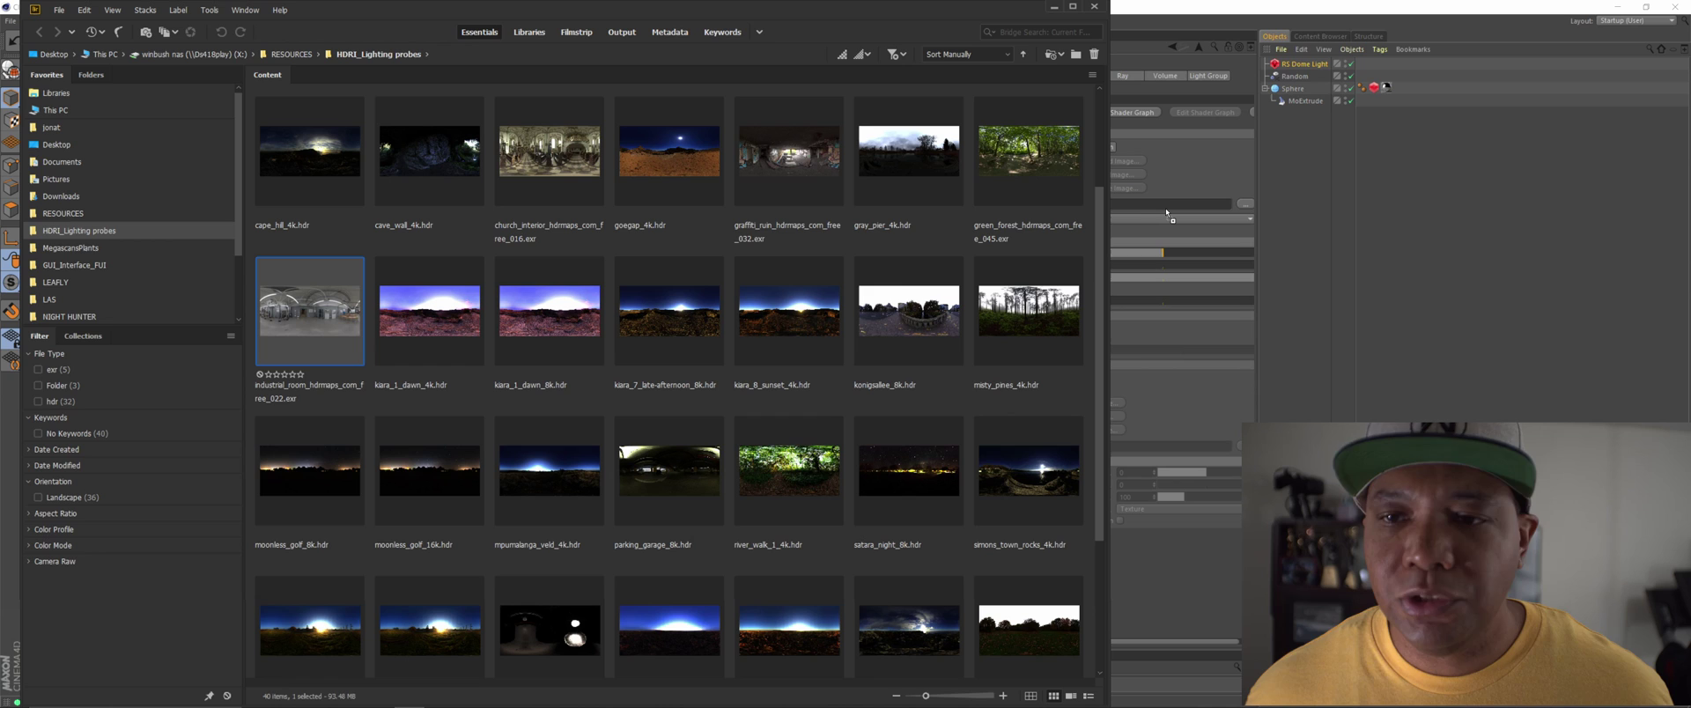
pyautogui.moveTo(1167, 213); pyautogui.dragTo(1169, 207)
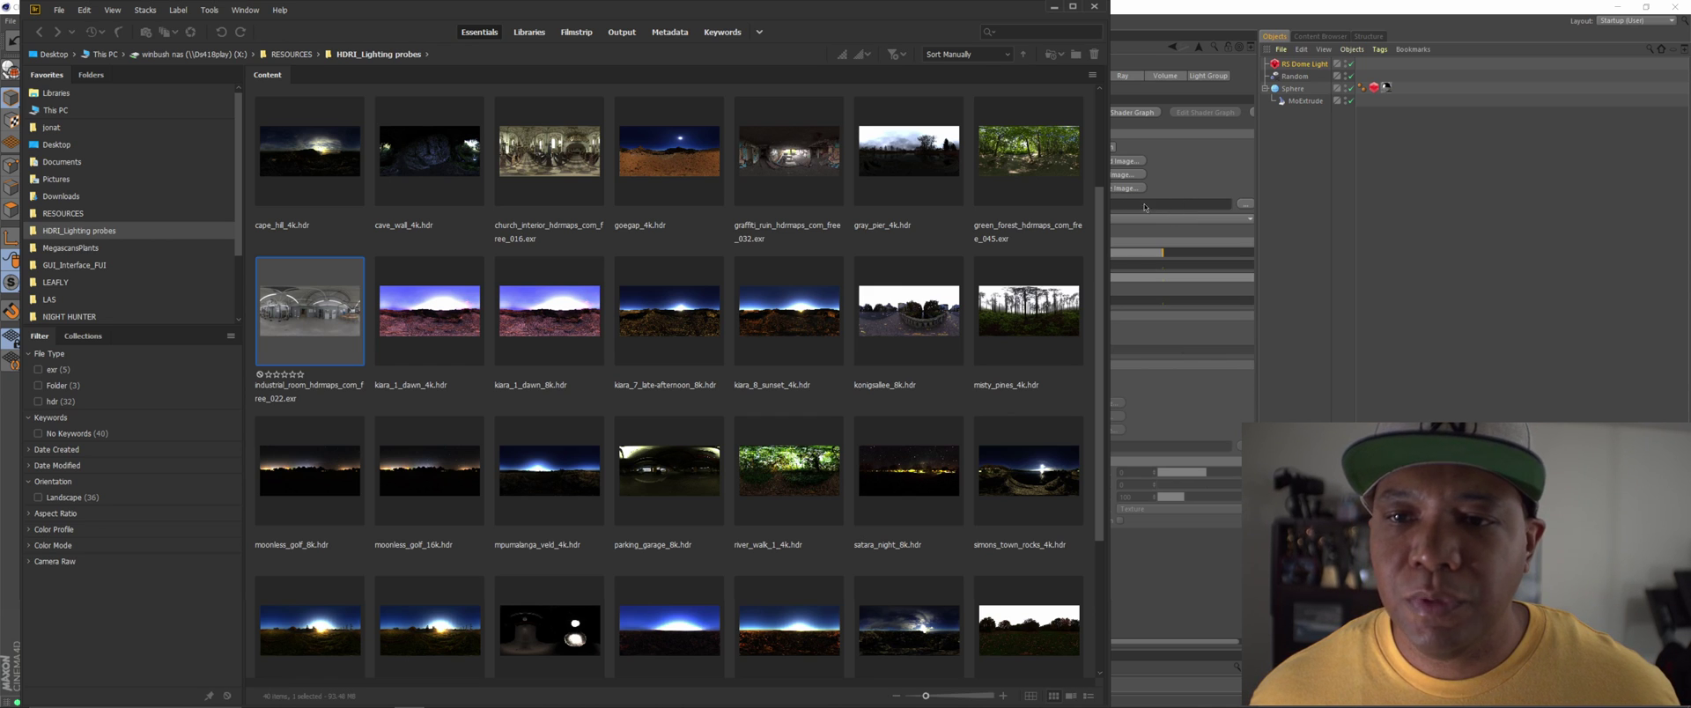
pyautogui.hotkey('alt', 'Tab')
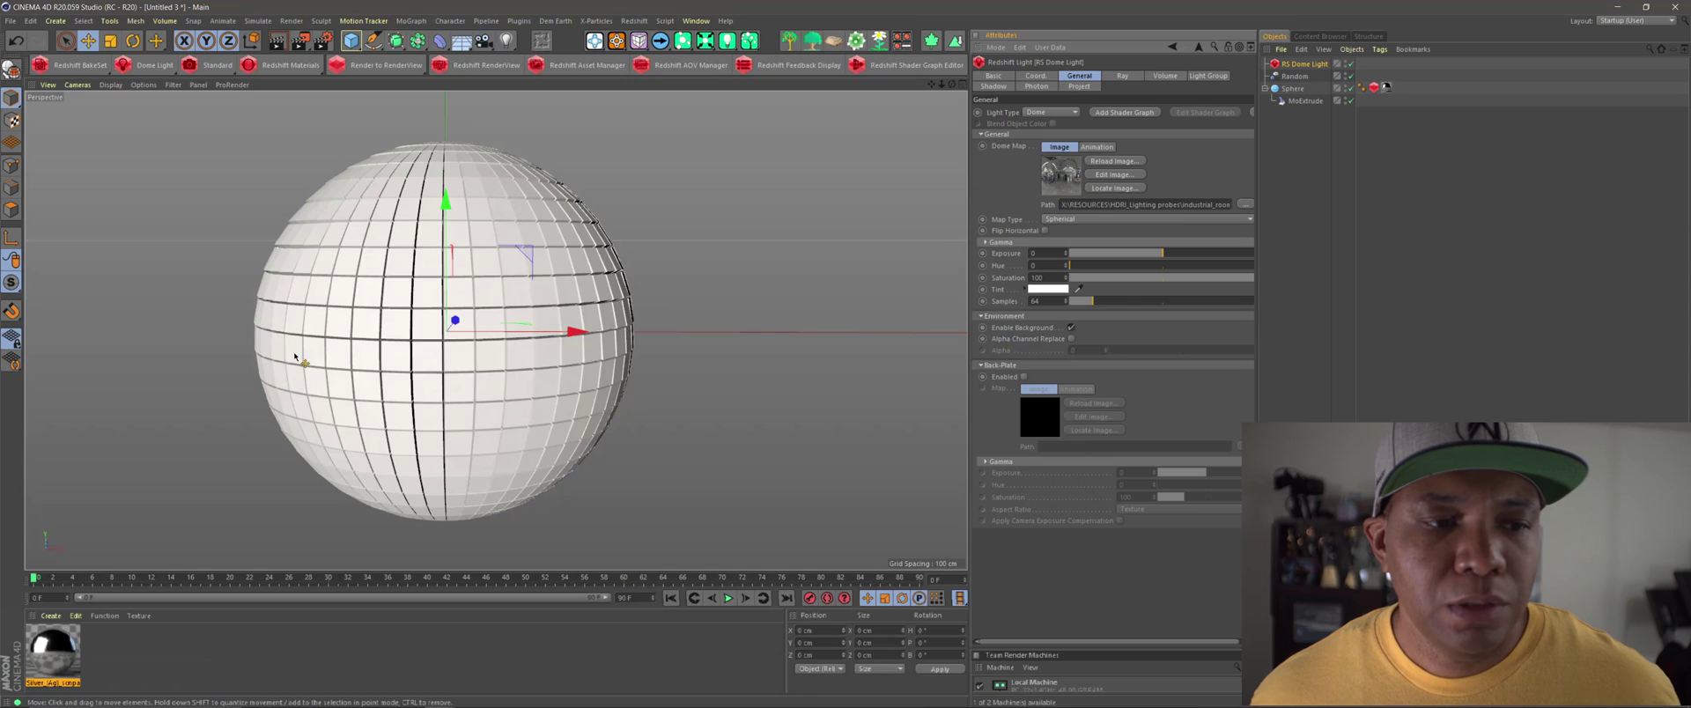
# Enable Alpha Channel Replace on the Dome Light and render the disco ball in Redshift RenderView.
pyautogui.click(1071, 339)
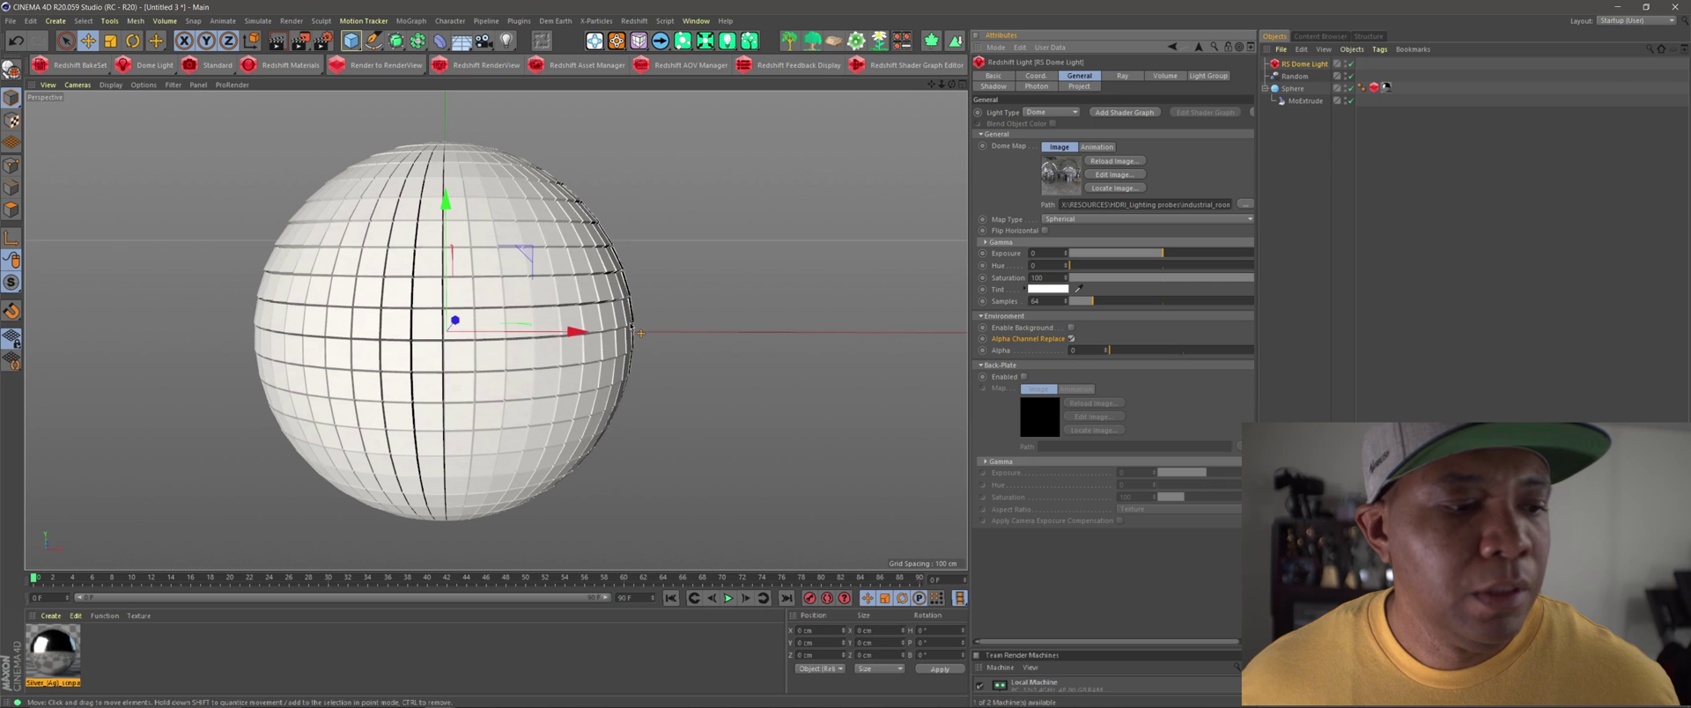
pyautogui.click(479, 65)
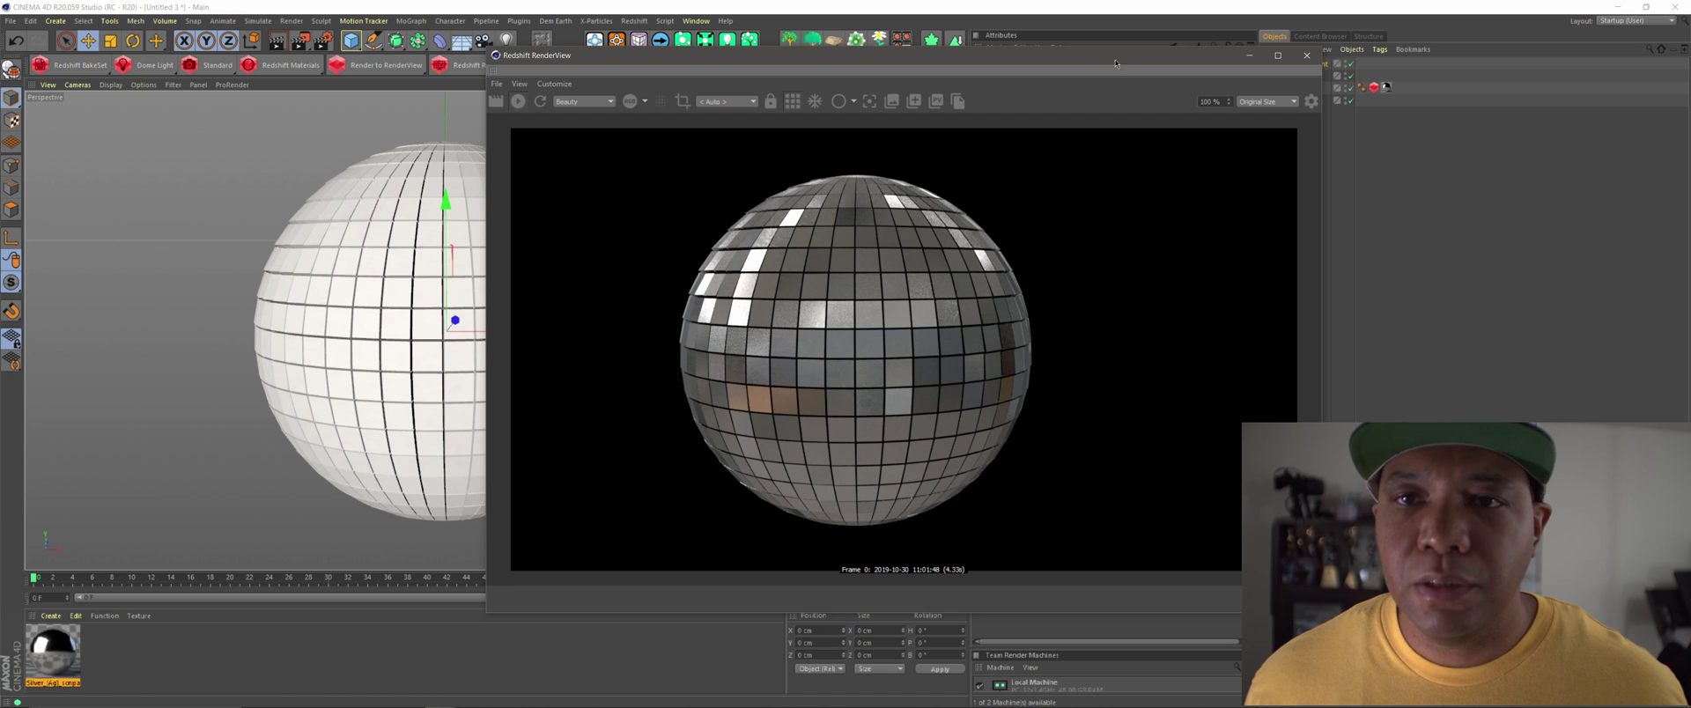
pyautogui.moveTo(1103, 66); pyautogui.dragTo(722, 68)
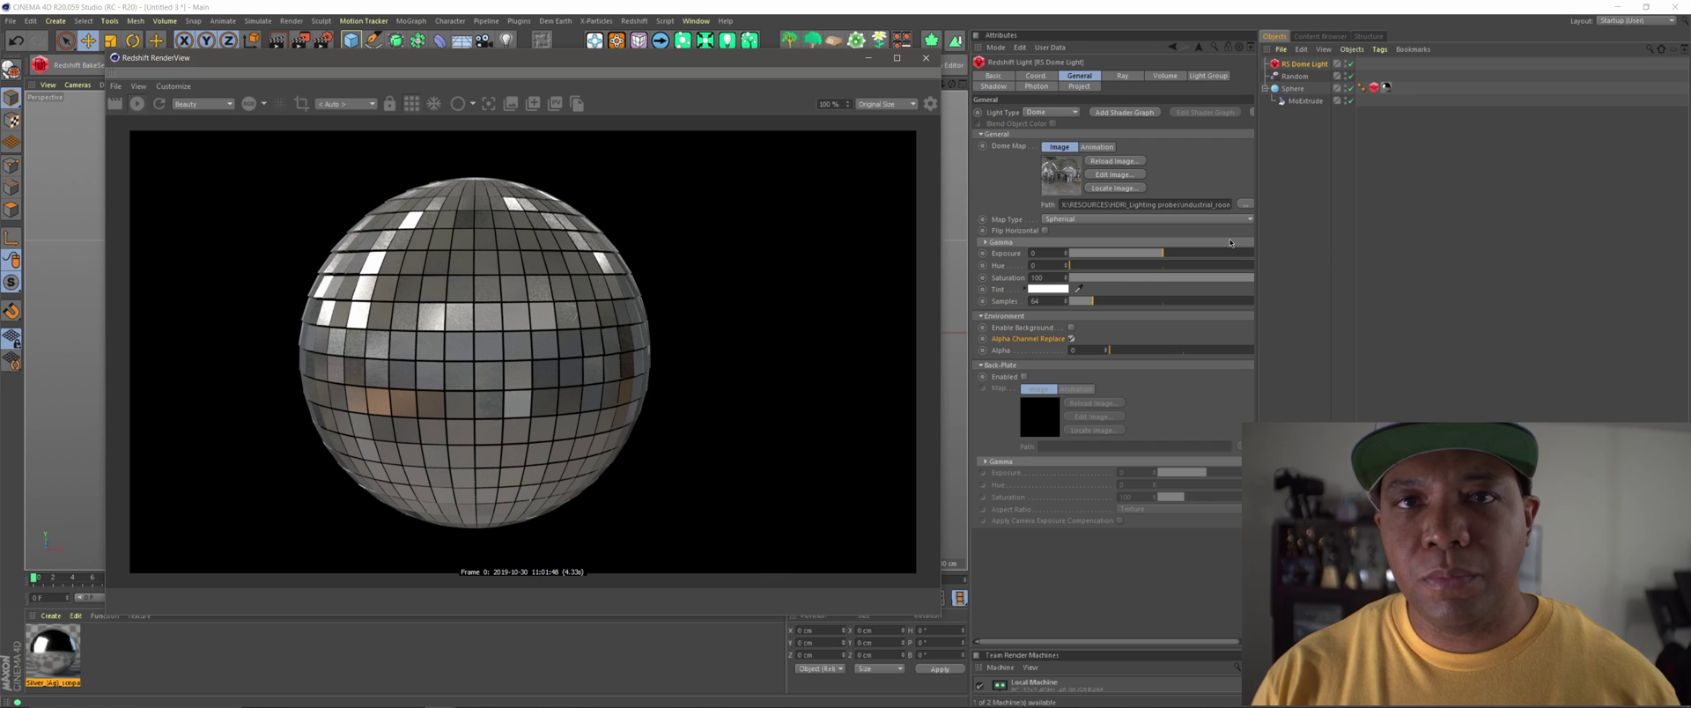
# Swap the dome map to church_interior_hdrmaps_com_free_016.exr dragged from Bridge.
pyautogui.moveTo(1409, 707)
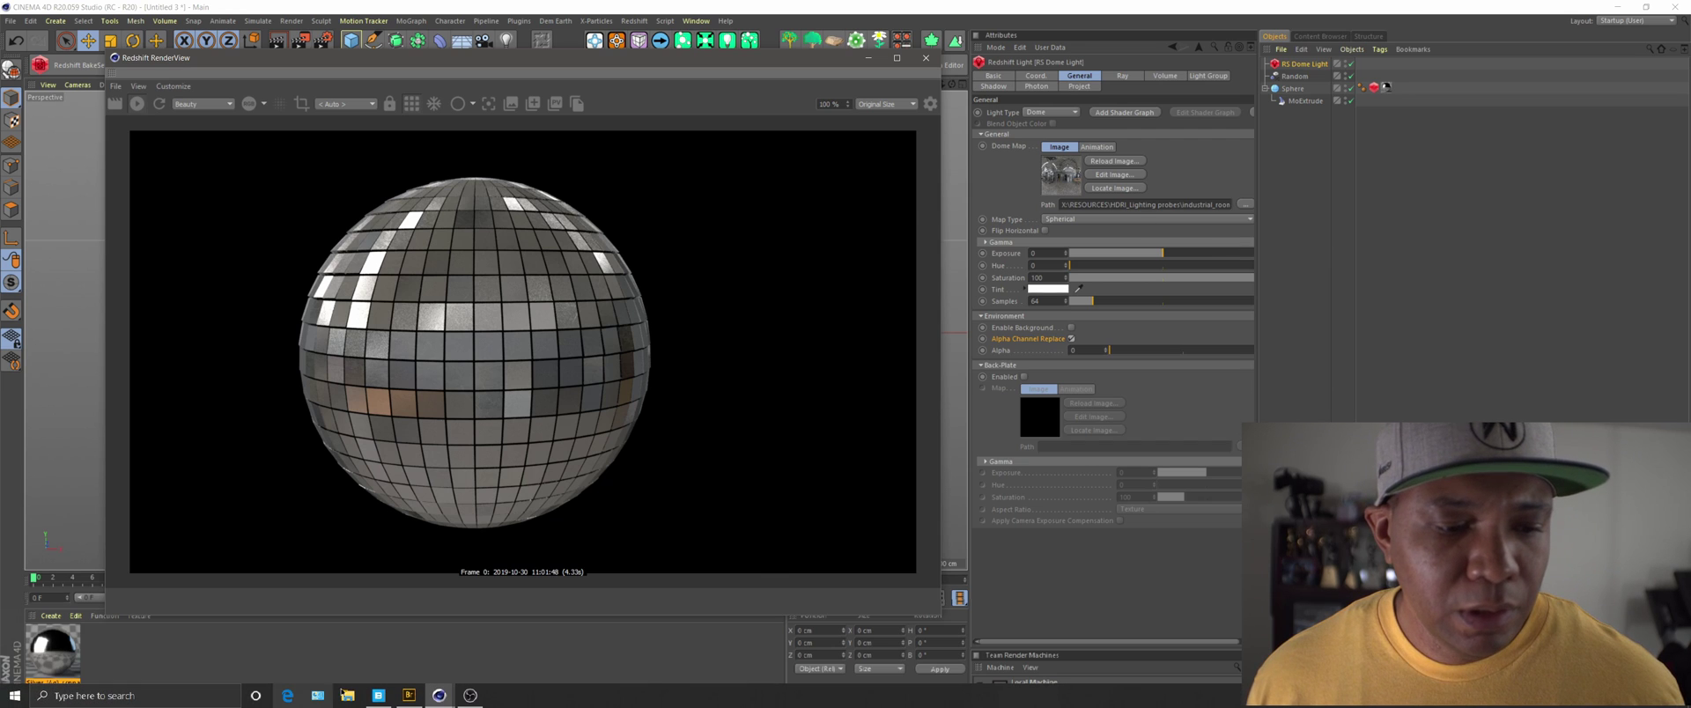
pyautogui.click(408, 698)
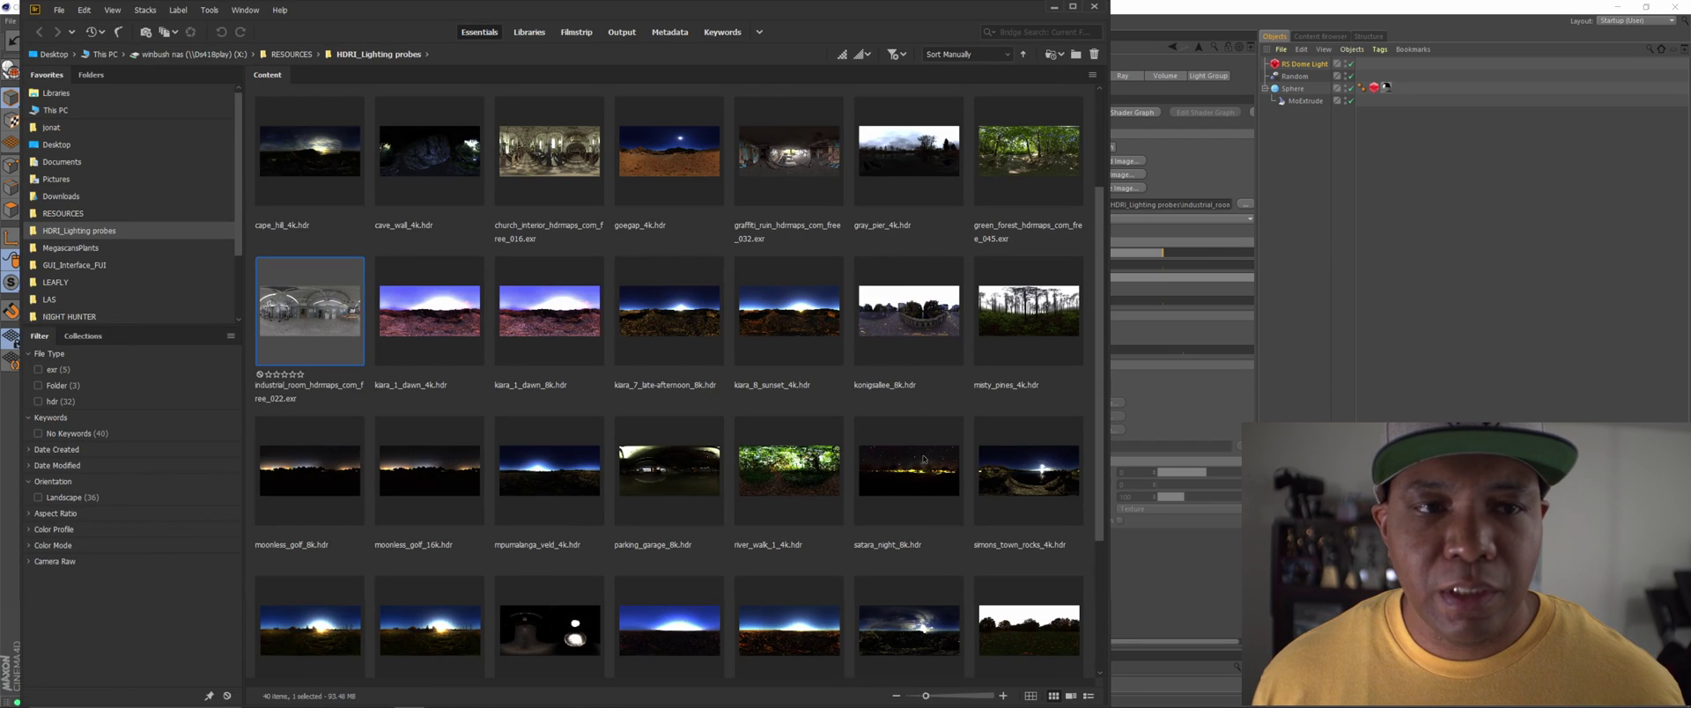
pyautogui.scroll(2, 918, 453)
pyautogui.click(562, 399)
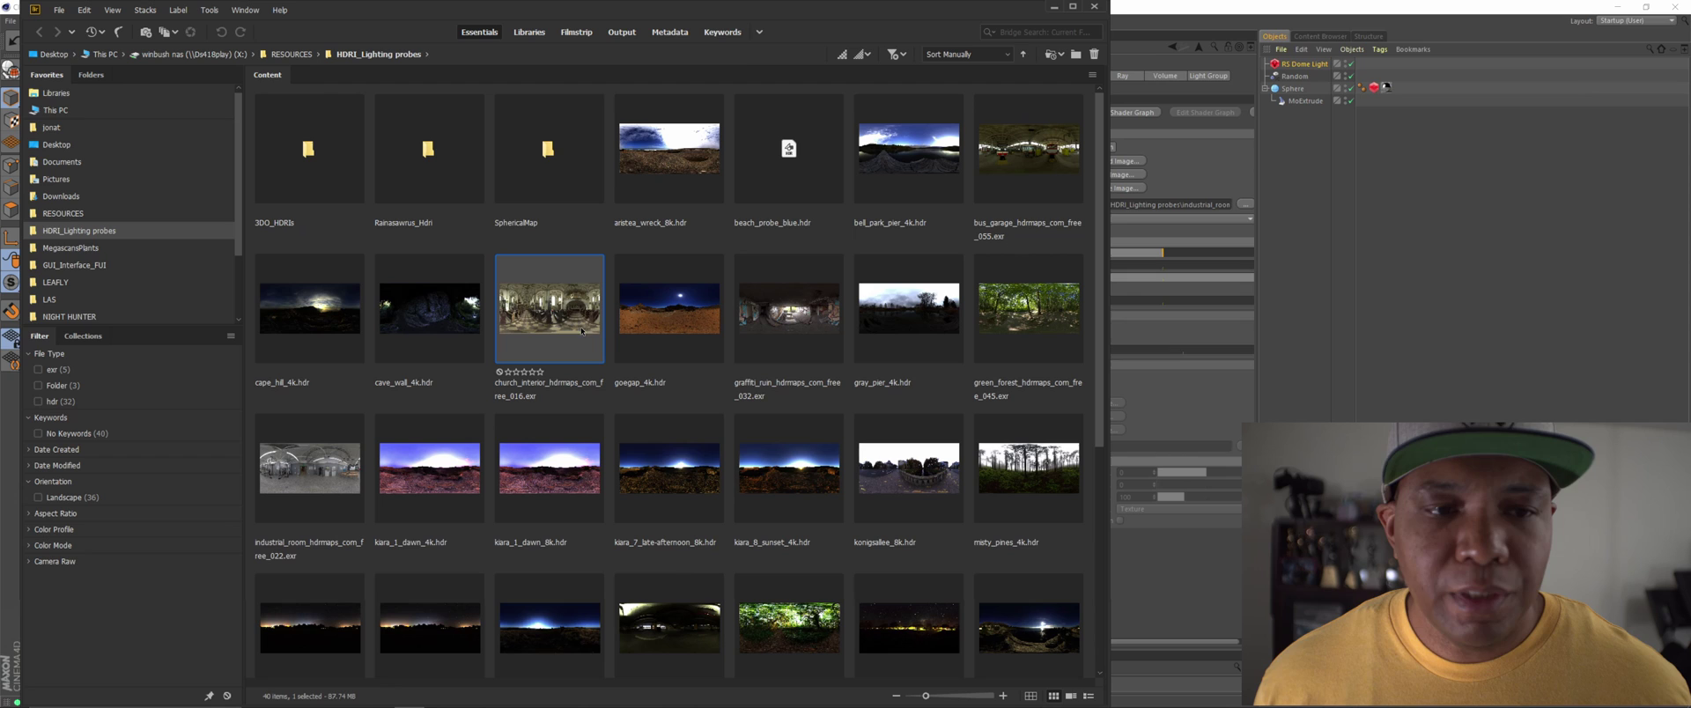
pyautogui.moveTo(781, 15); pyautogui.dragTo(569, 53)
pyautogui.moveTo(337, 346); pyautogui.dragTo(1168, 206)
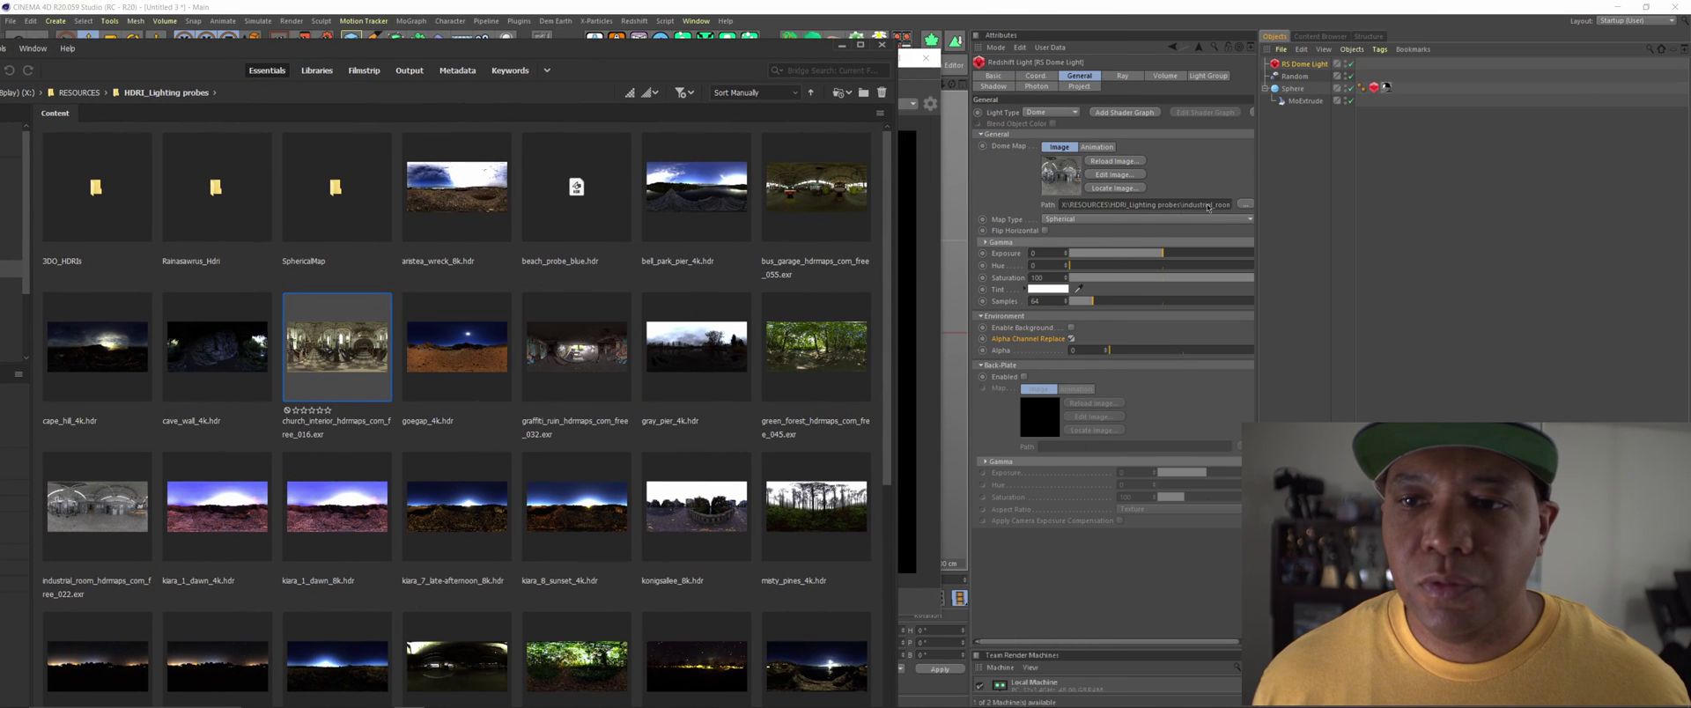
pyautogui.moveTo(1198, 197); pyautogui.dragTo(1199, 205)
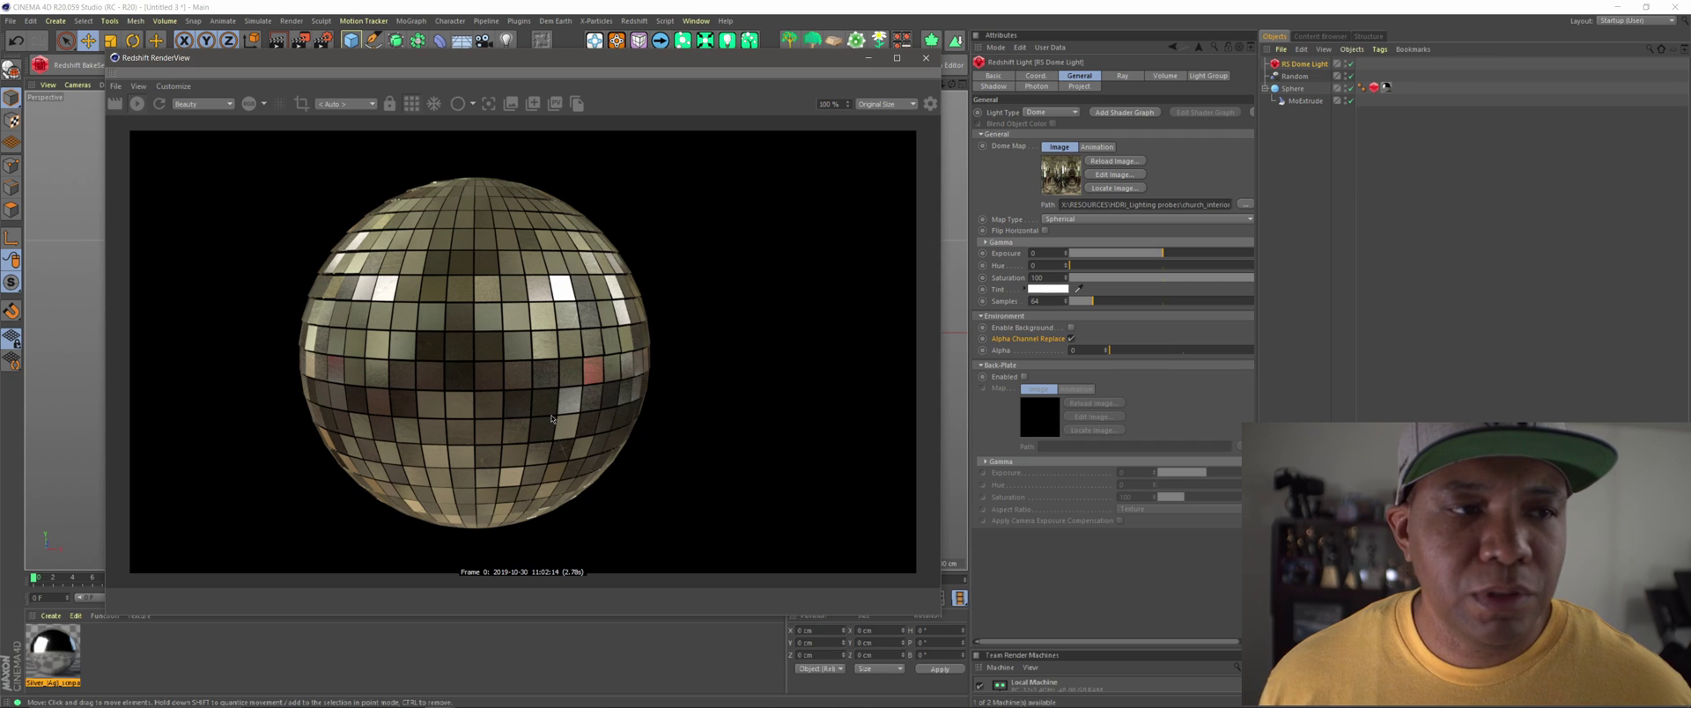
# Enable Bloom in the RenderView post effects and drag Bloom Threshold down from 20.
pyautogui.click(929, 105)
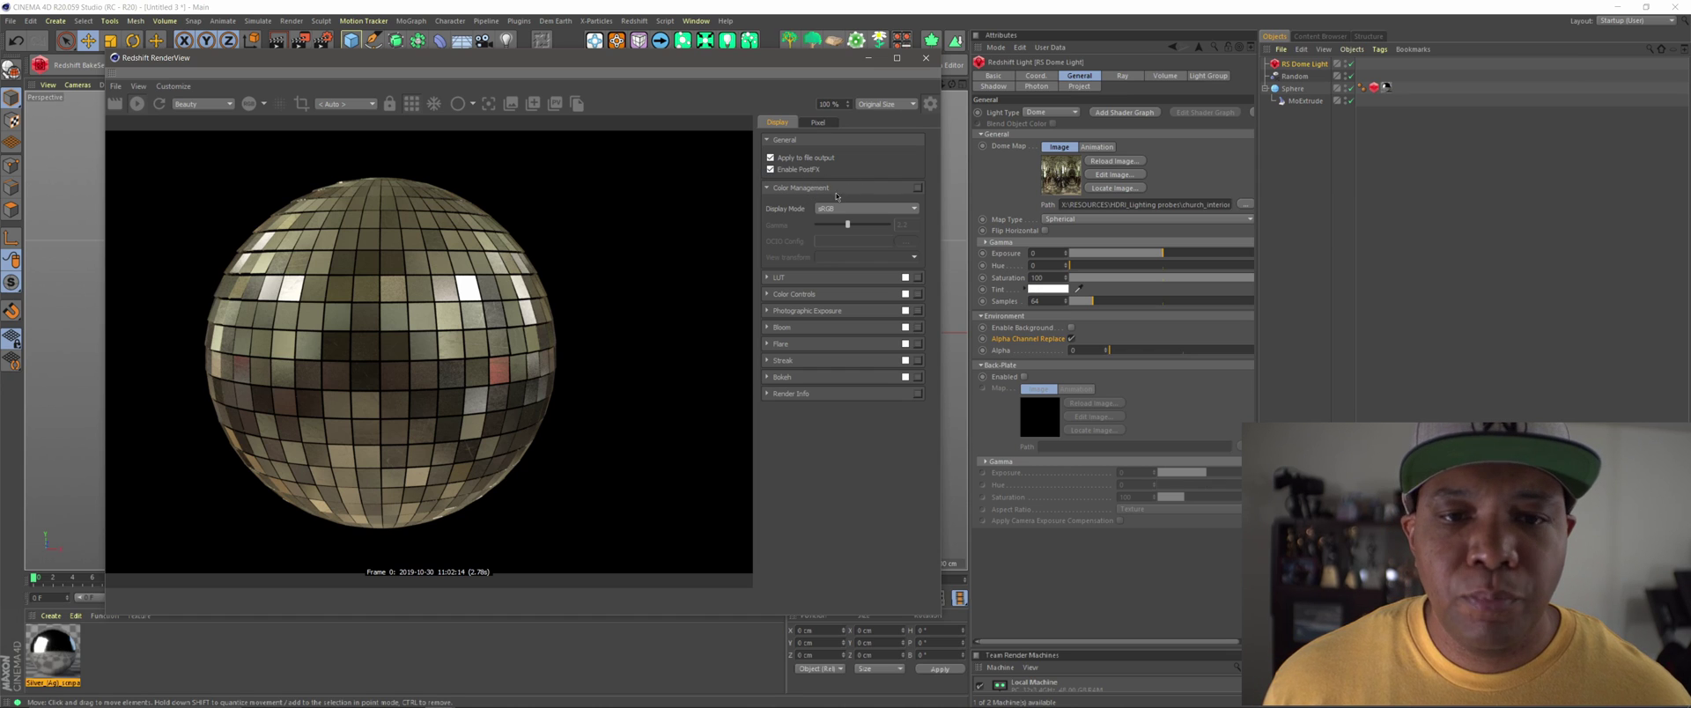
pyautogui.click(905, 328)
pyautogui.click(767, 328)
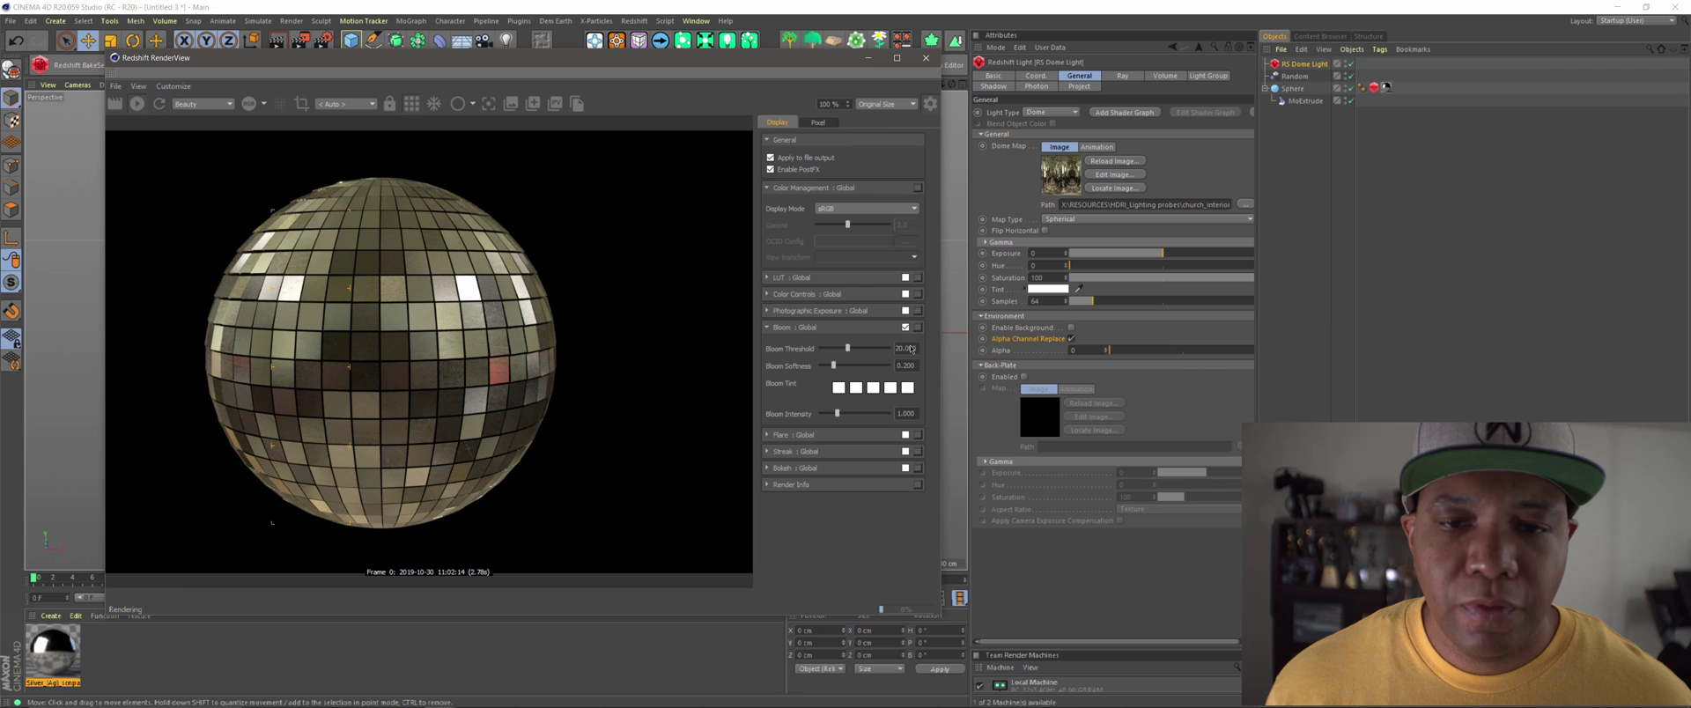
pyautogui.moveTo(831, 352); pyautogui.dragTo(821, 352)
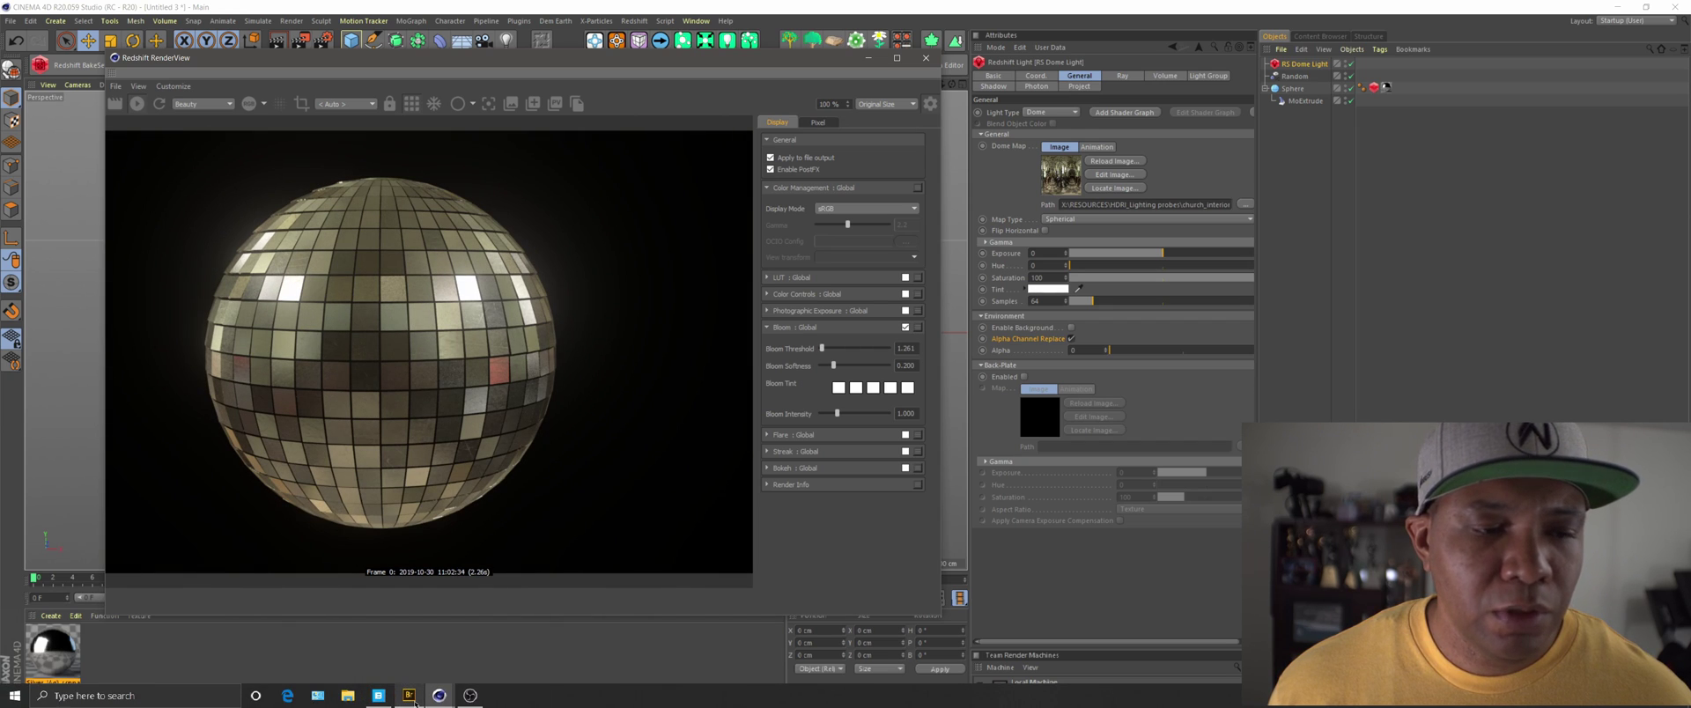
# Find 05 Dramatic.hdr in the 3DO_HDRIs folder, load it into the dome light, and check the render.
pyautogui.click(409, 695)
pyautogui.click(96, 521)
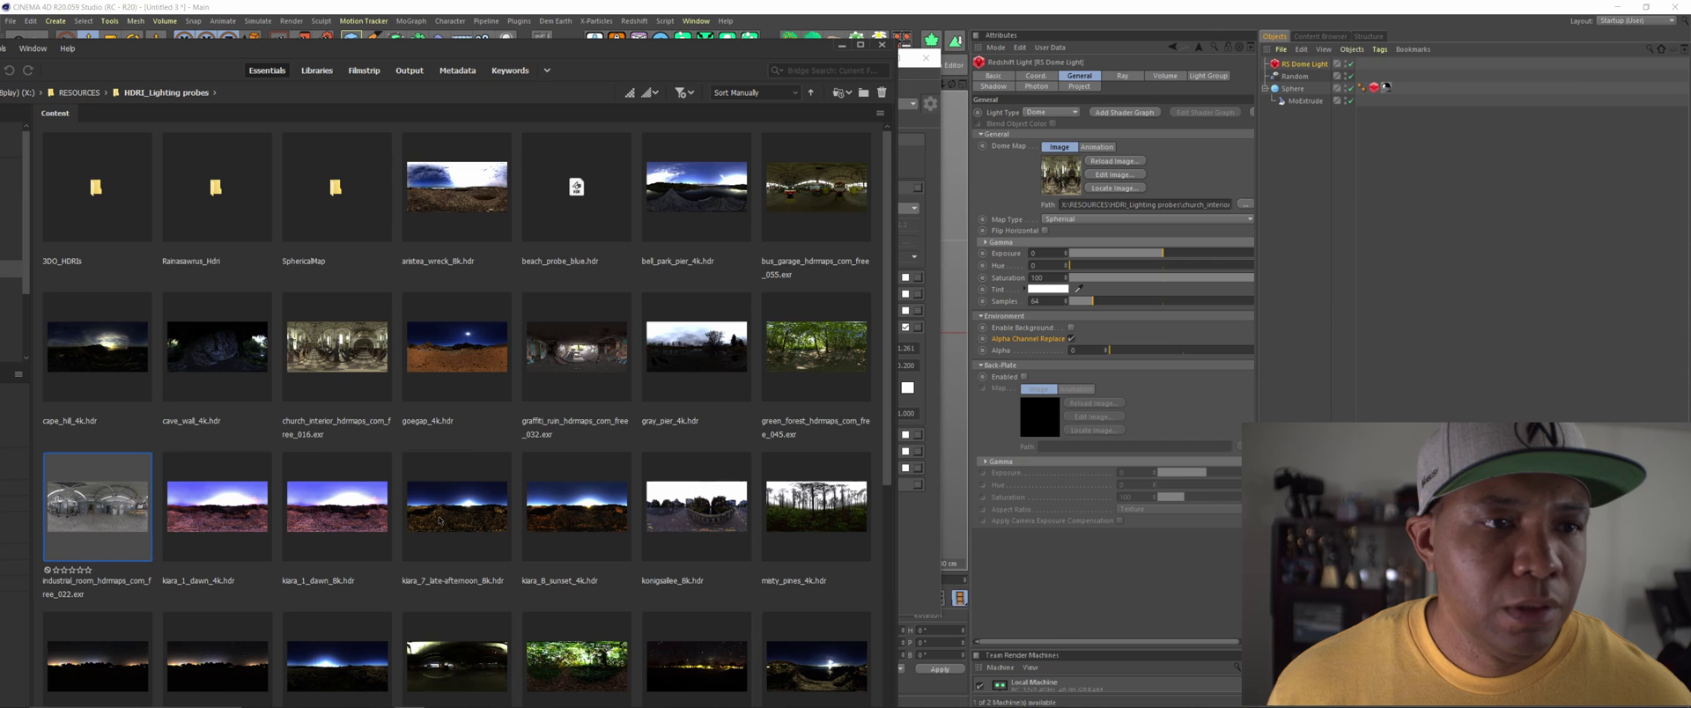
pyautogui.doubleClick(377, 207)
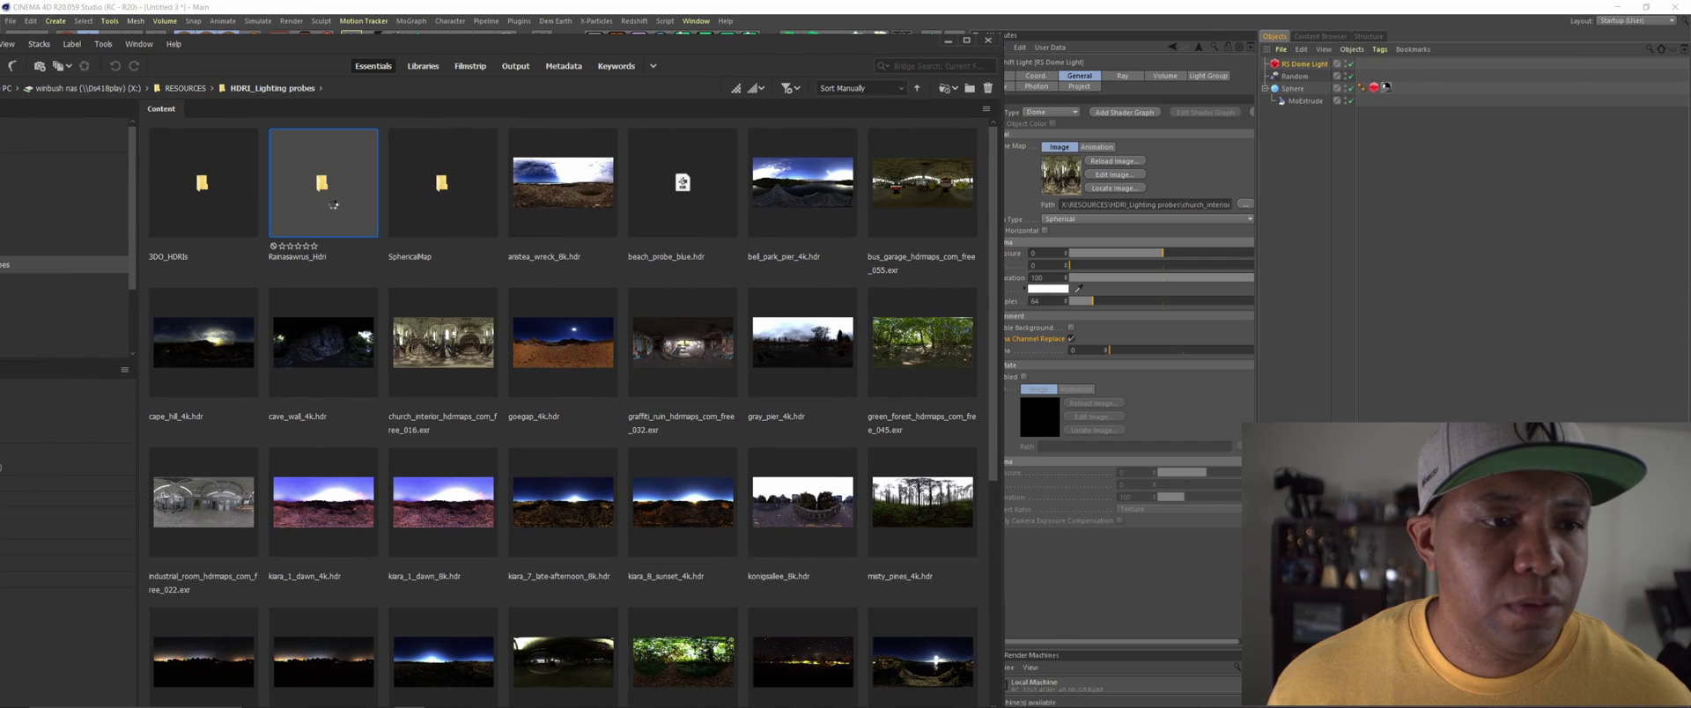
pyautogui.scroll(-5, 361, 323)
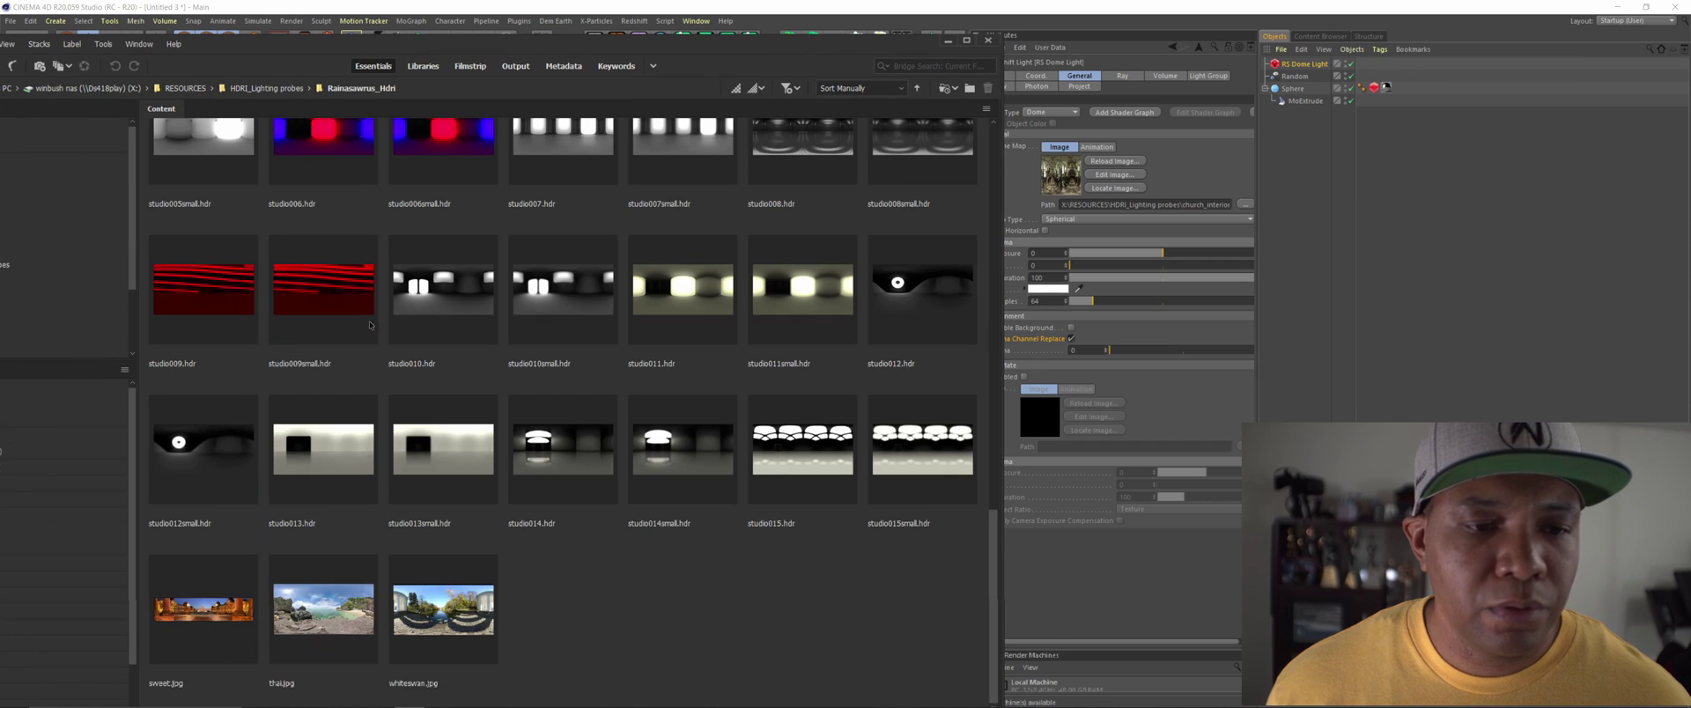
pyautogui.scroll(8, 361, 323)
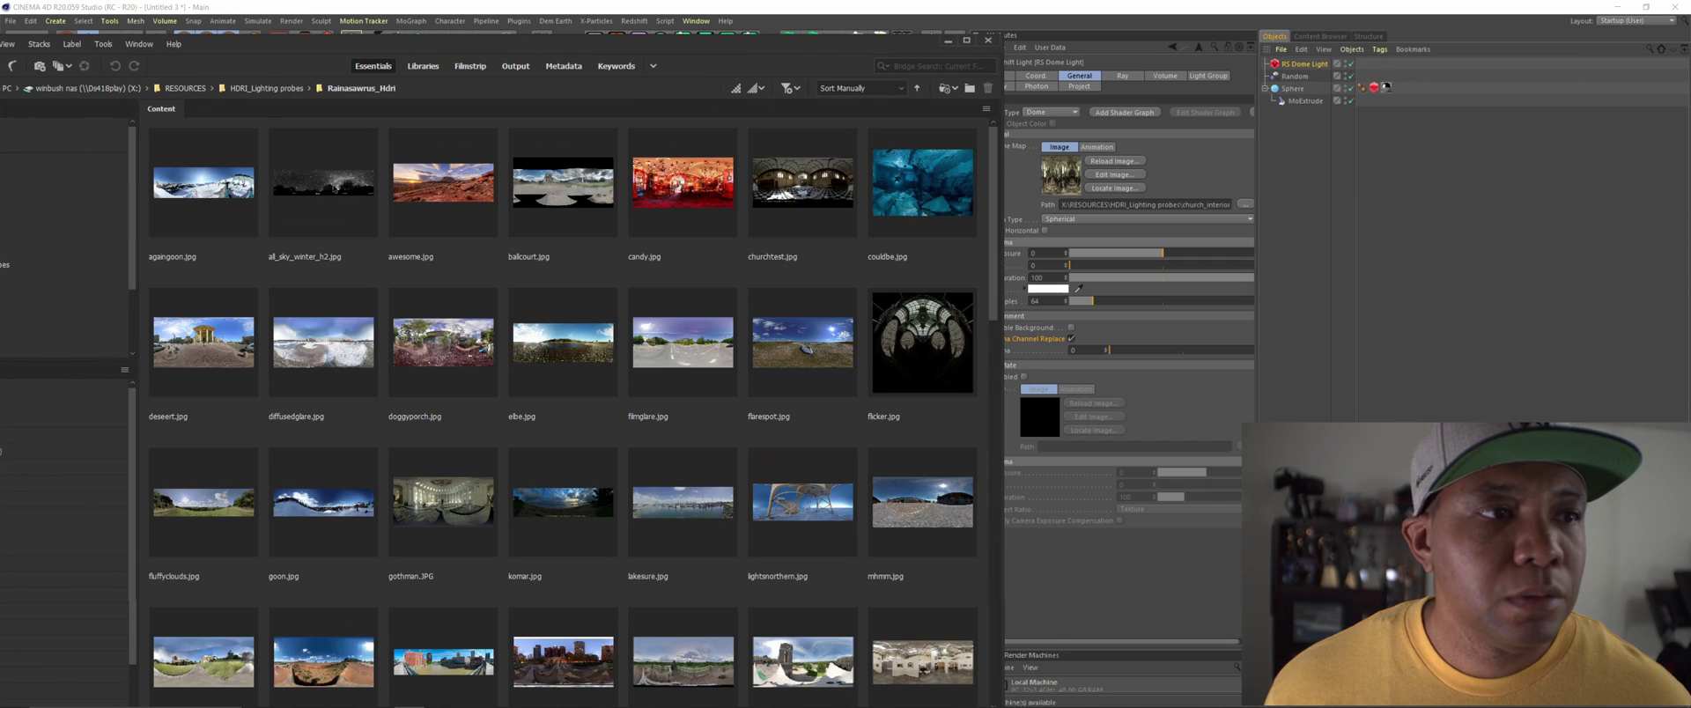
pyautogui.click(266, 88)
pyautogui.doubleClick(463, 195)
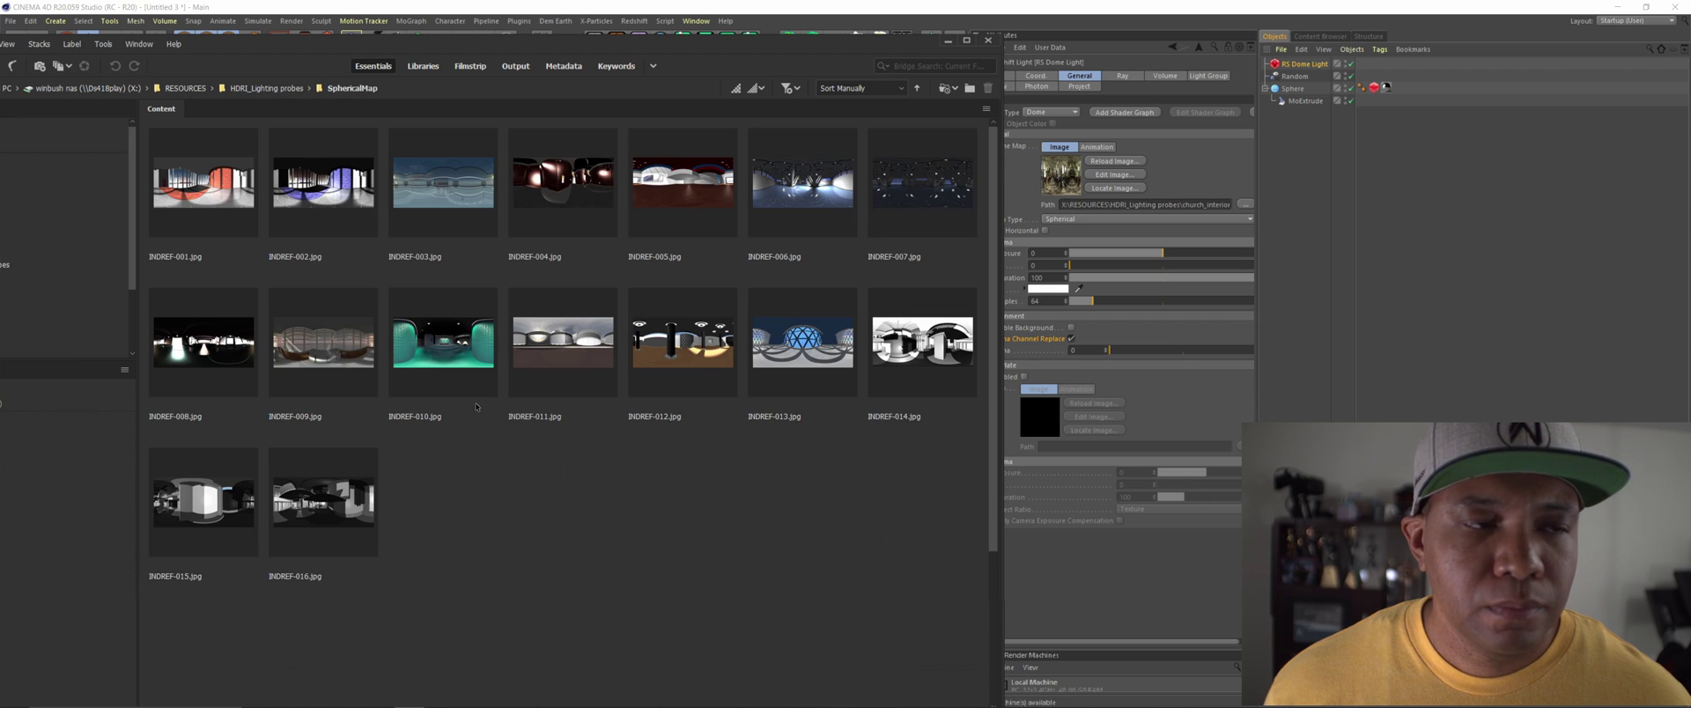
pyautogui.click(264, 88)
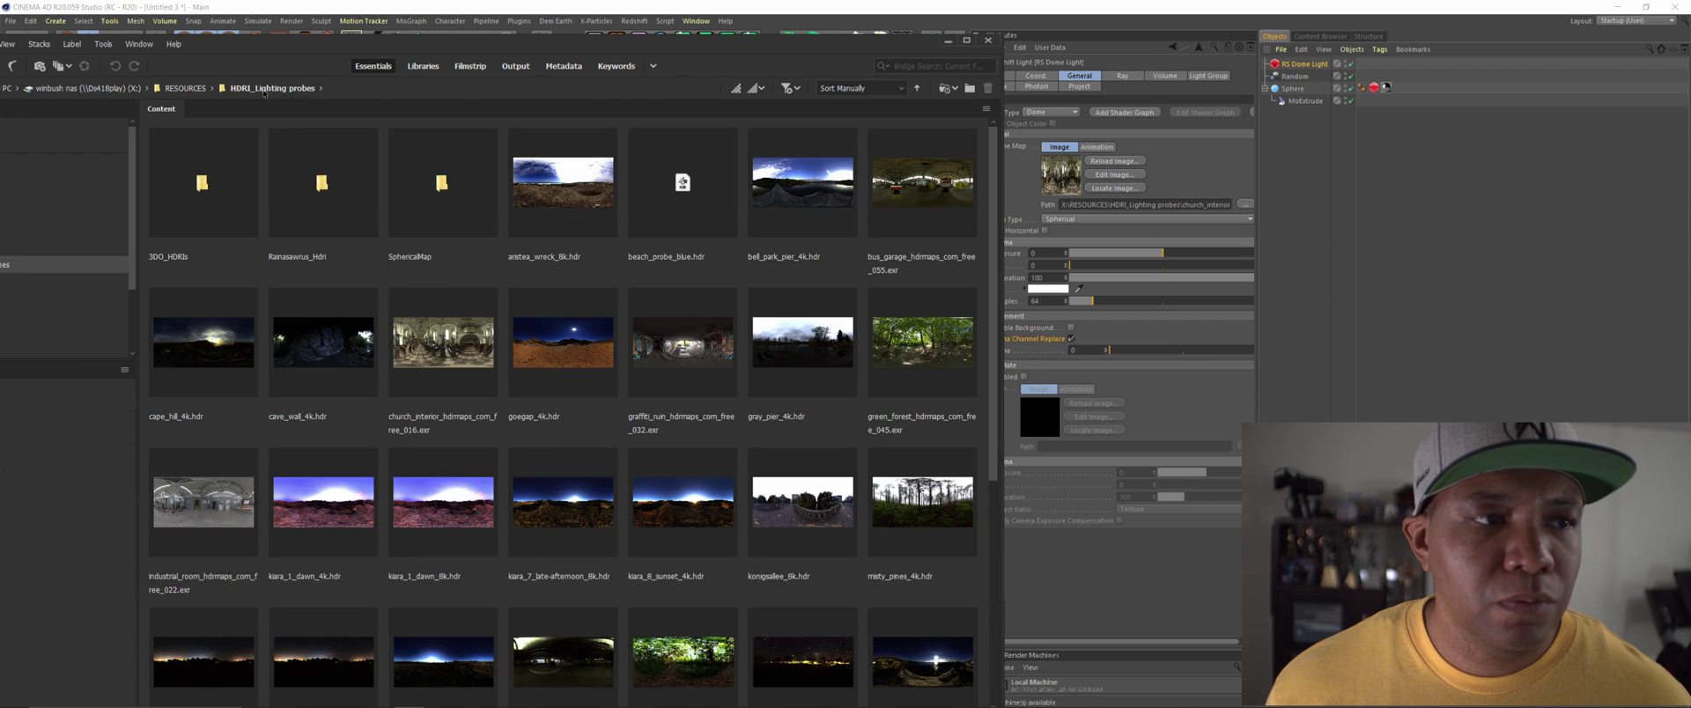
pyautogui.doubleClick(203, 182)
pyautogui.click(204, 342)
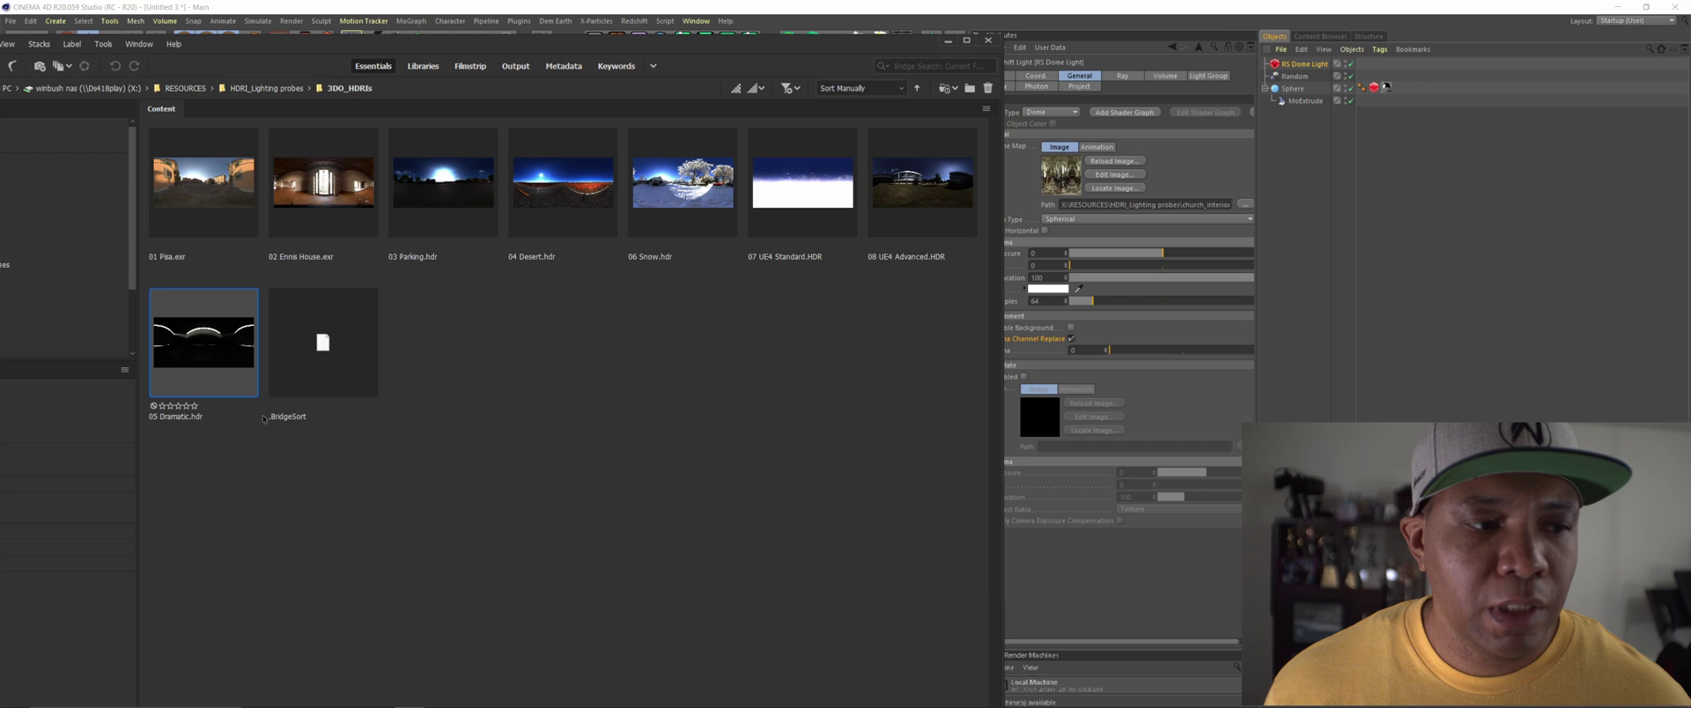
pyautogui.moveTo(206, 338); pyautogui.dragTo(1217, 209)
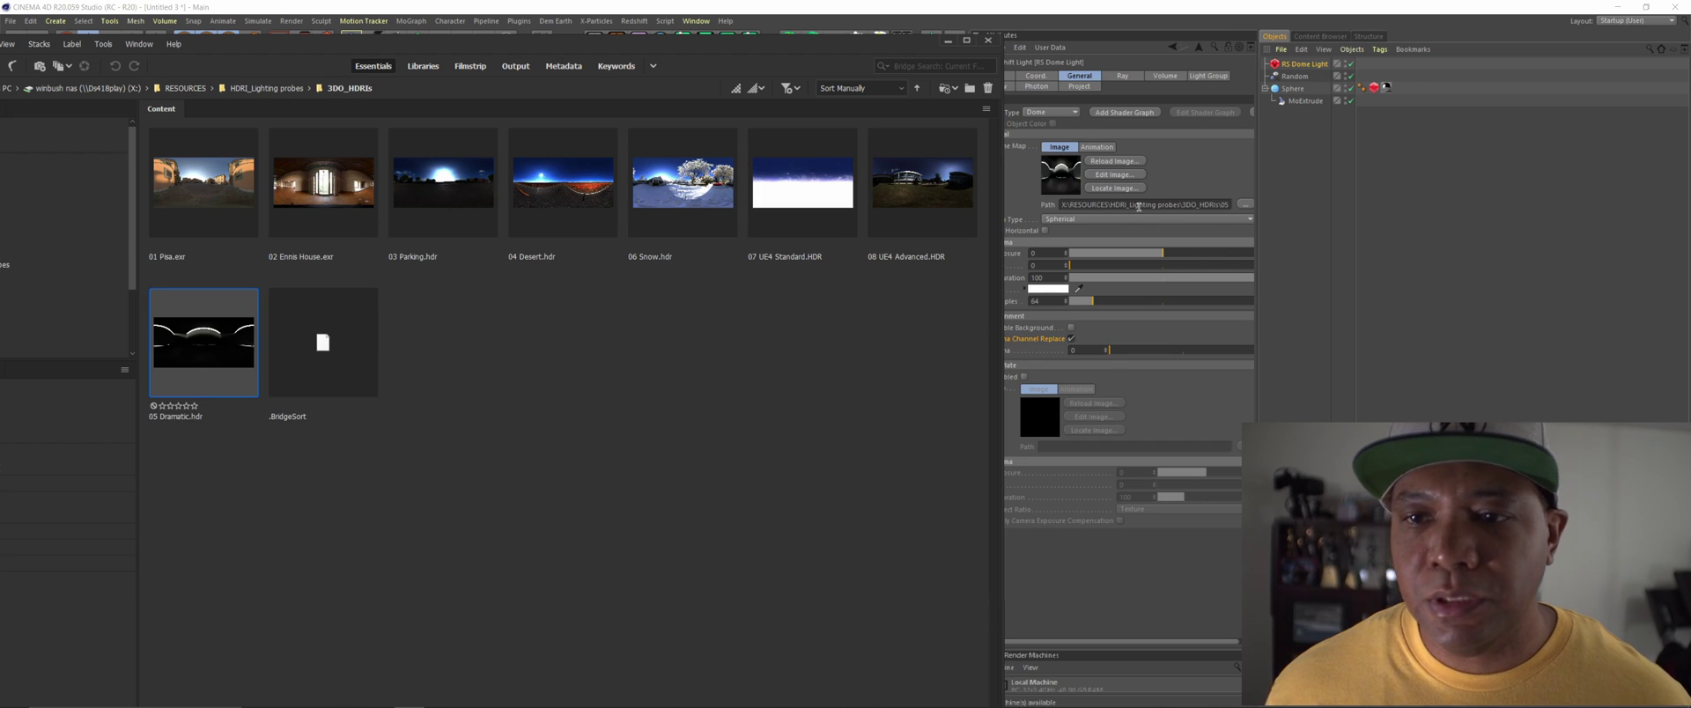
pyautogui.click(1052, 254)
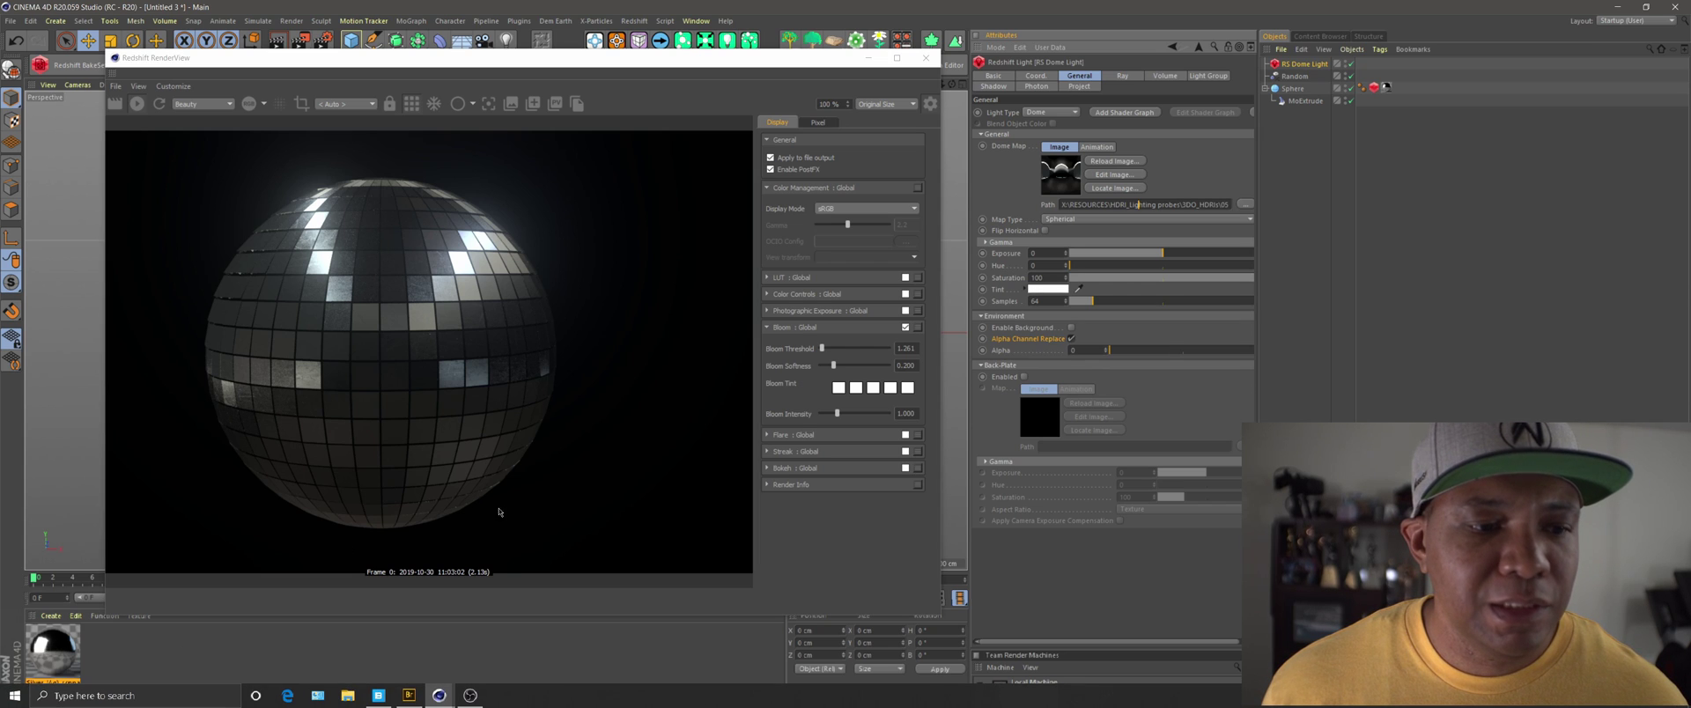
# Load the industrial_room HDRI back into the dome light.
pyautogui.click(409, 695)
pyautogui.click(287, 88)
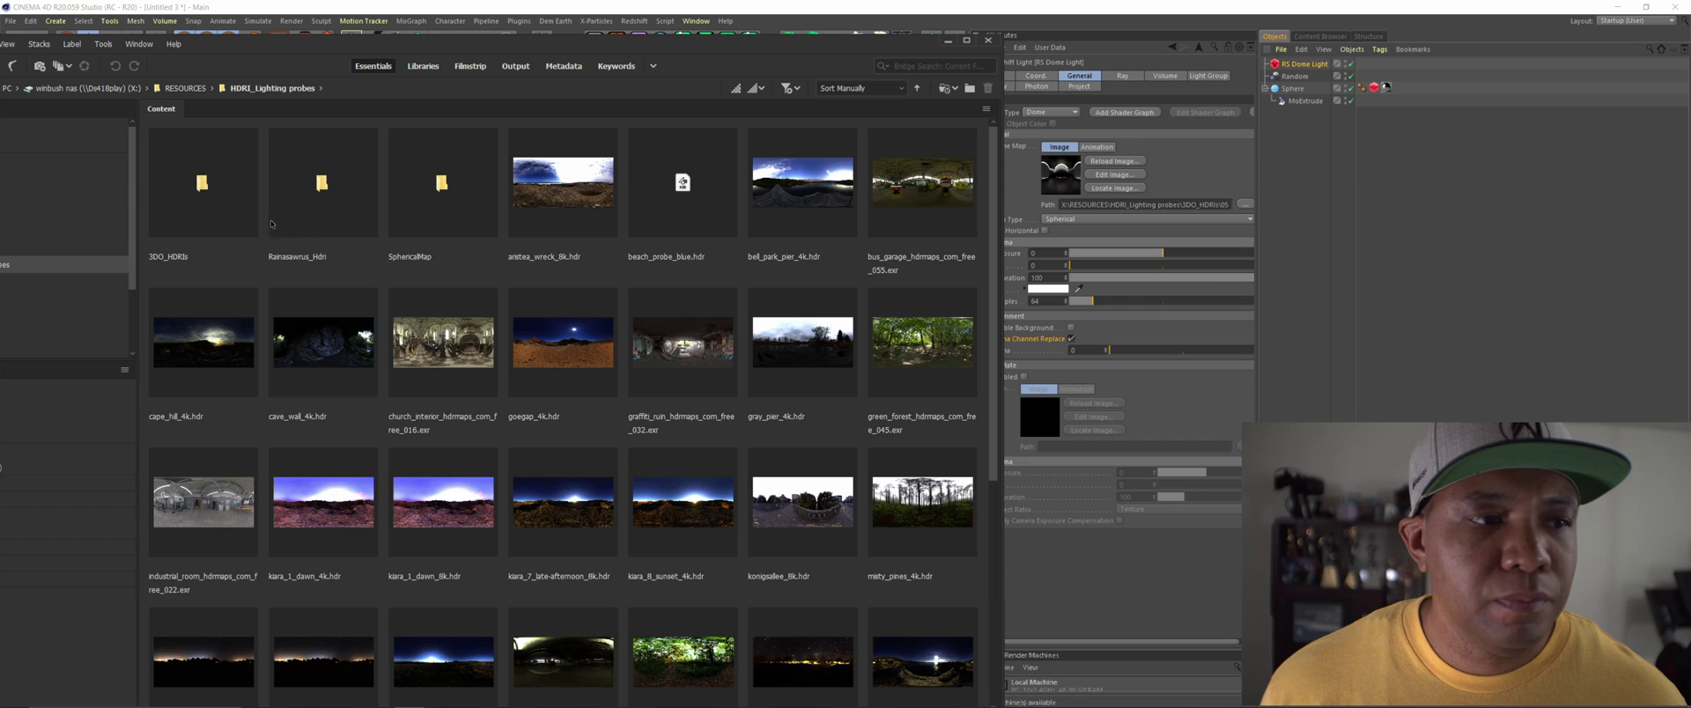
pyautogui.click(218, 525)
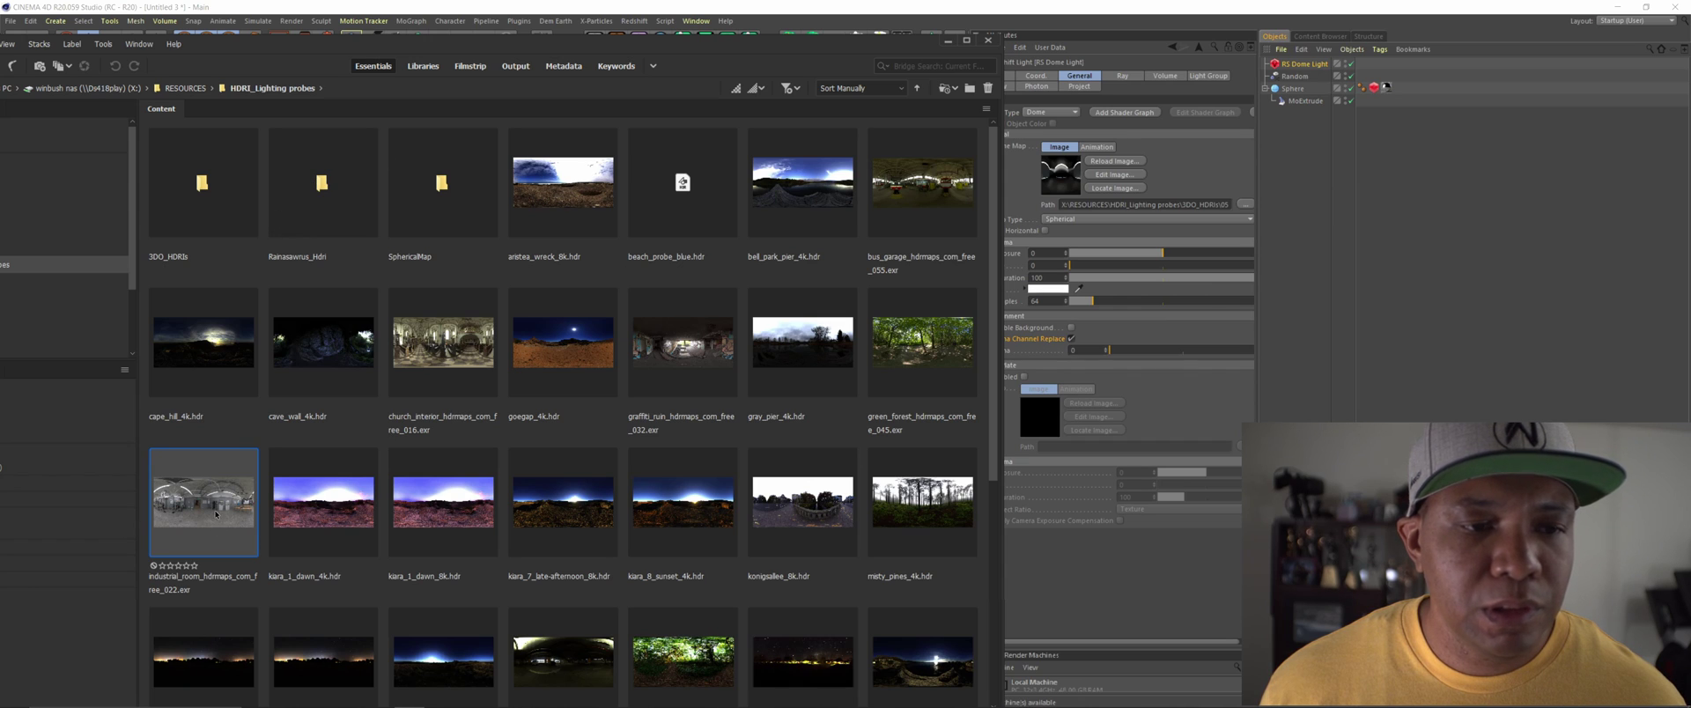
pyautogui.click(1195, 209)
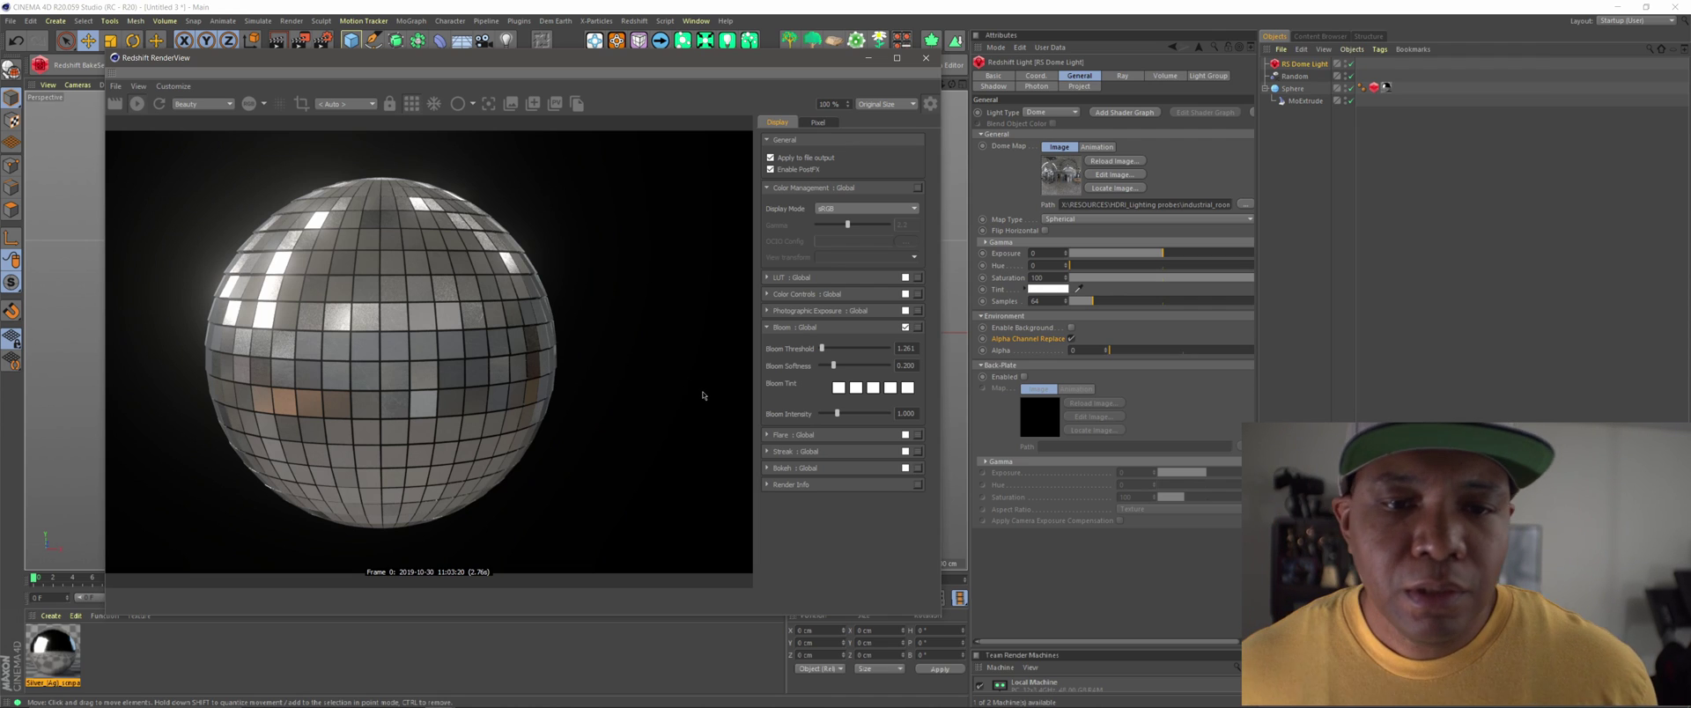
# Tweak bloom threshold and softness, then enable Streak with threshold 0.283 and tail 0.438.
pyautogui.moveTo(821, 349); pyautogui.dragTo(822, 351)
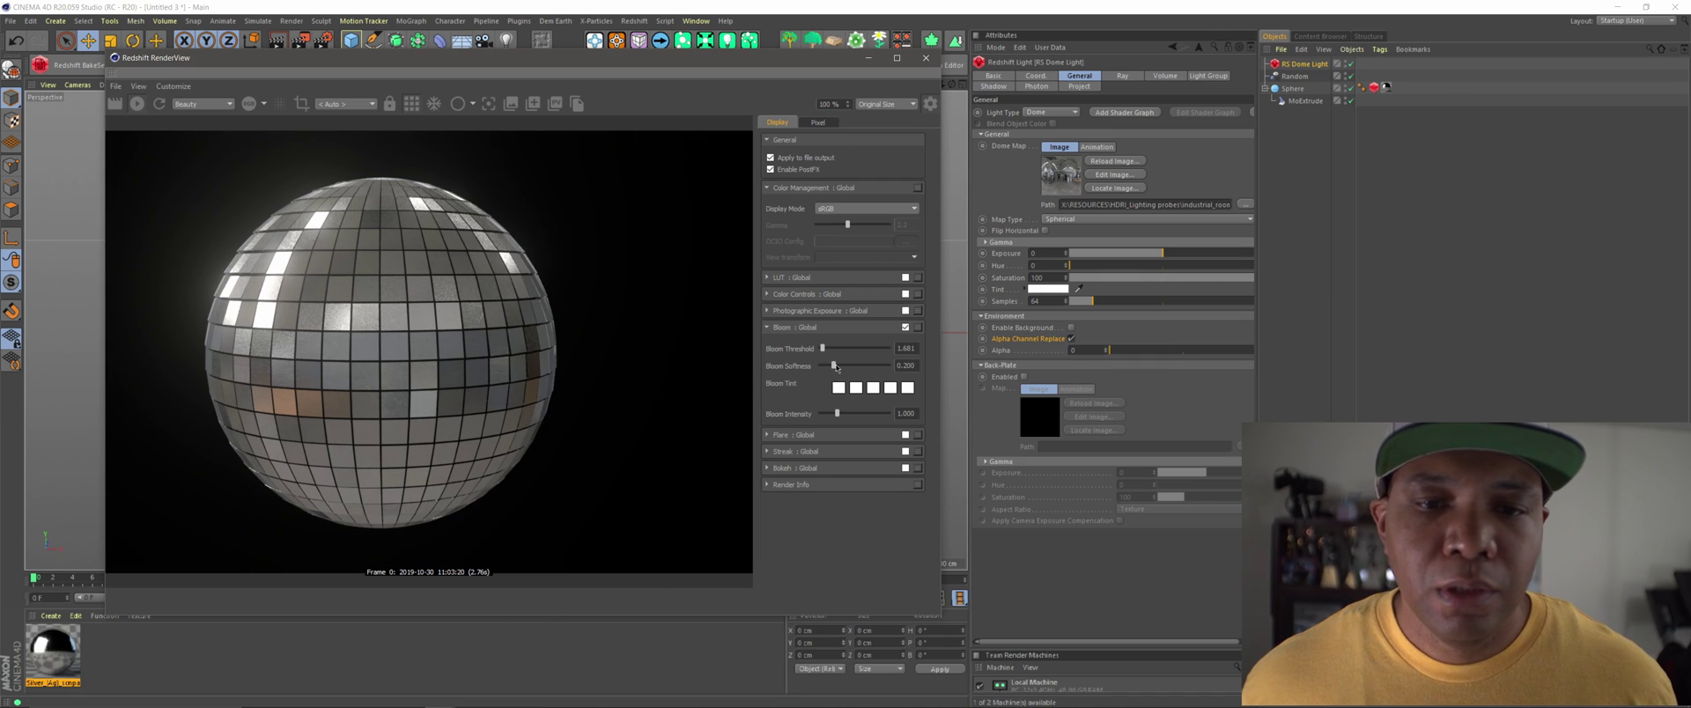
pyautogui.moveTo(833, 366); pyautogui.dragTo(825, 368)
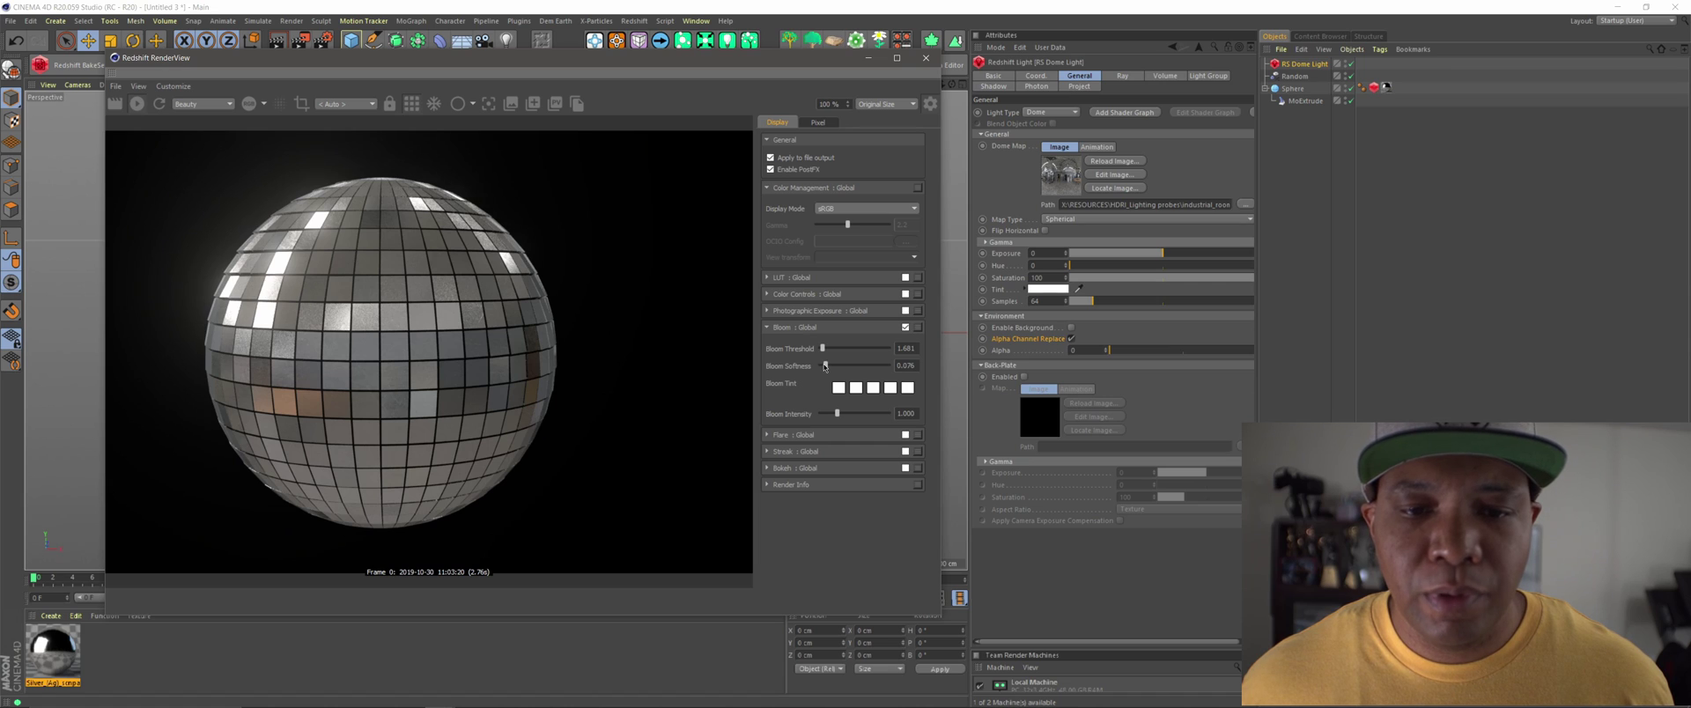
pyautogui.click(766, 452)
pyautogui.click(906, 452)
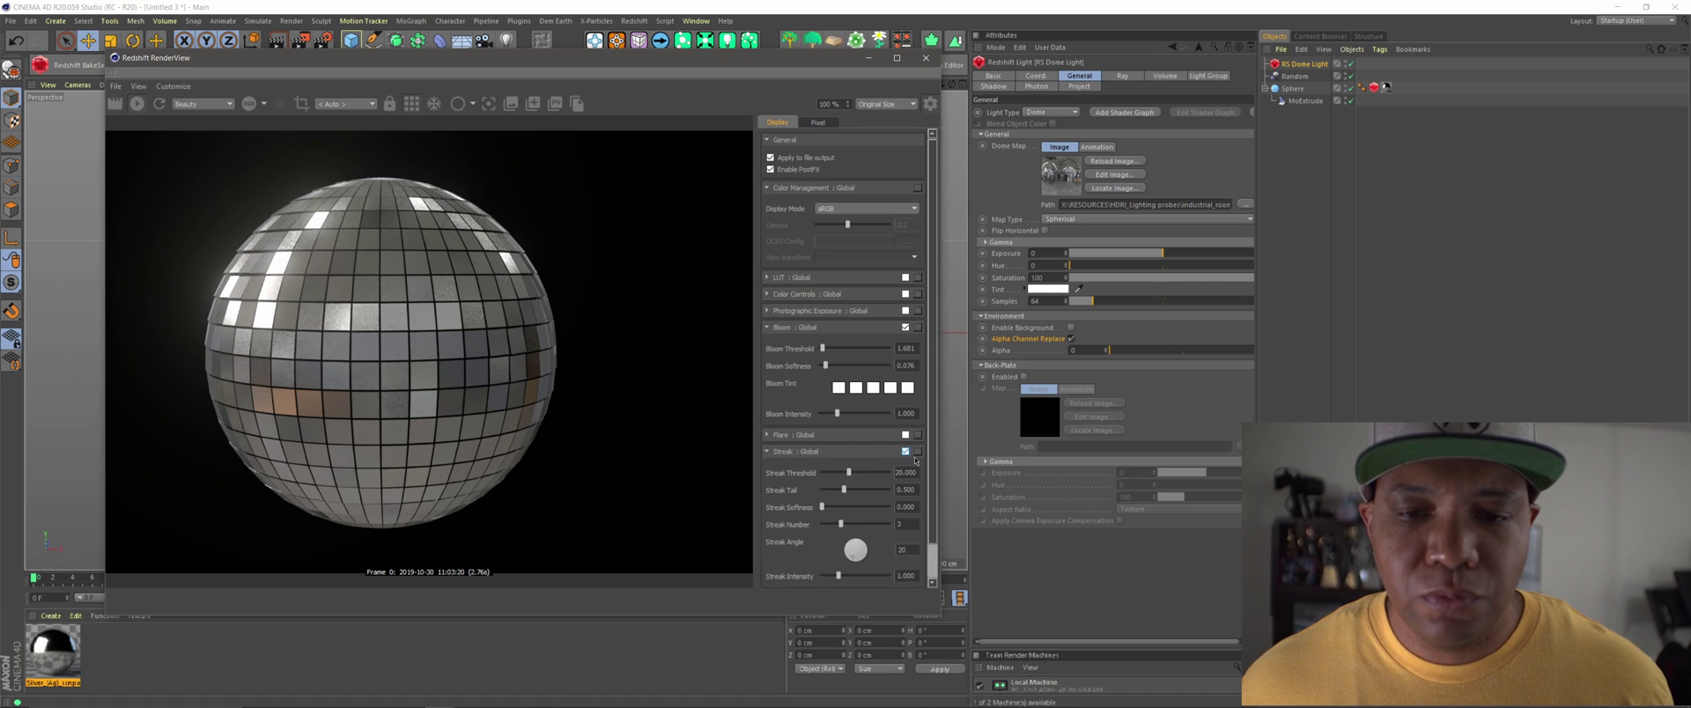
pyautogui.moveTo(848, 473); pyautogui.dragTo(823, 472)
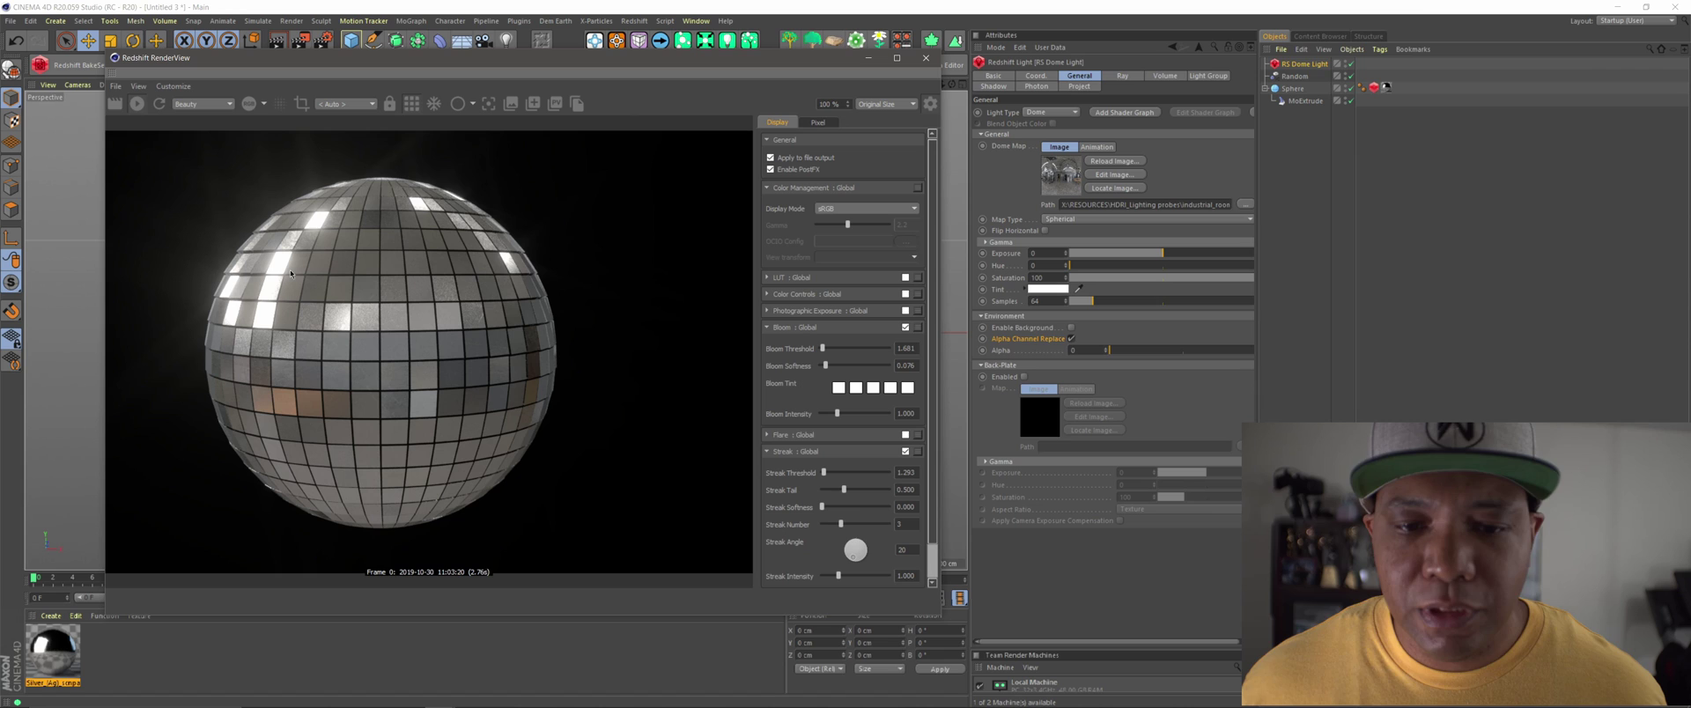
pyautogui.moveTo(843, 491)
pyautogui.mouseDown()
pyautogui.moveTo(877, 489)
pyautogui.moveTo(838, 490)
pyautogui.mouseUp()
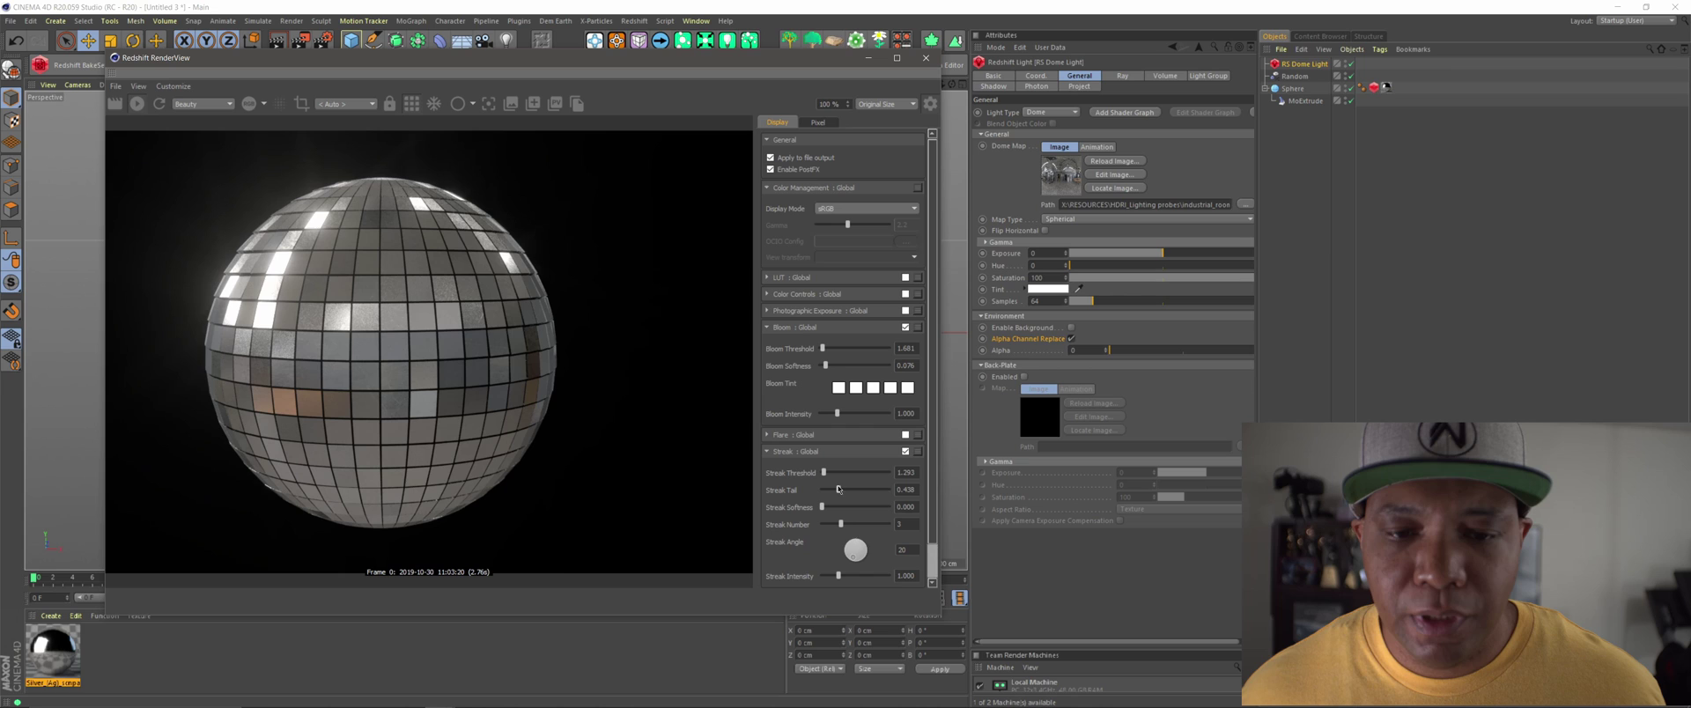
pyautogui.scroll(-3, 935, 498)
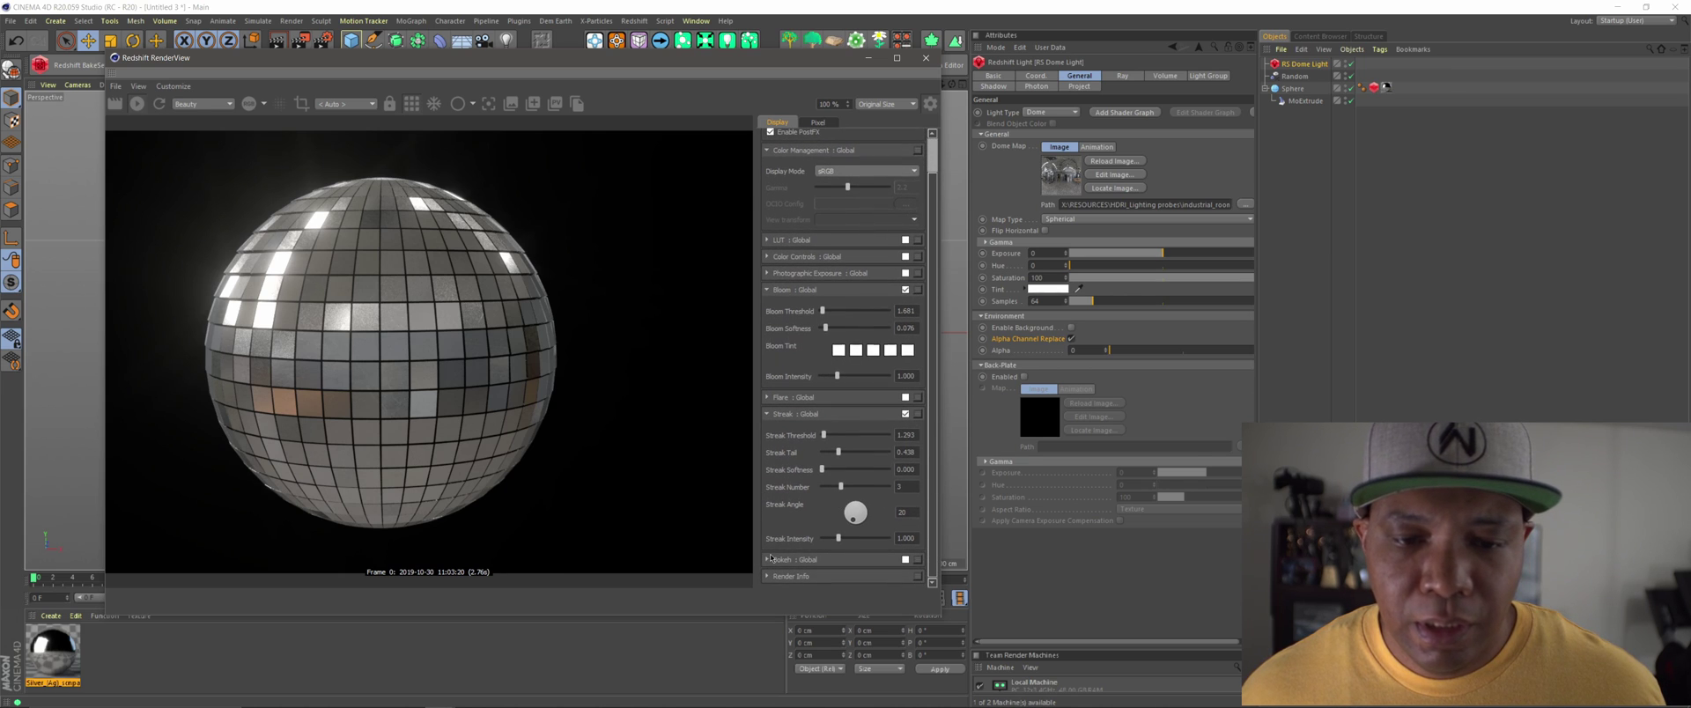
# Enable Flare with its threshold lowered to 0 and its softness raised.
pyautogui.click(767, 398)
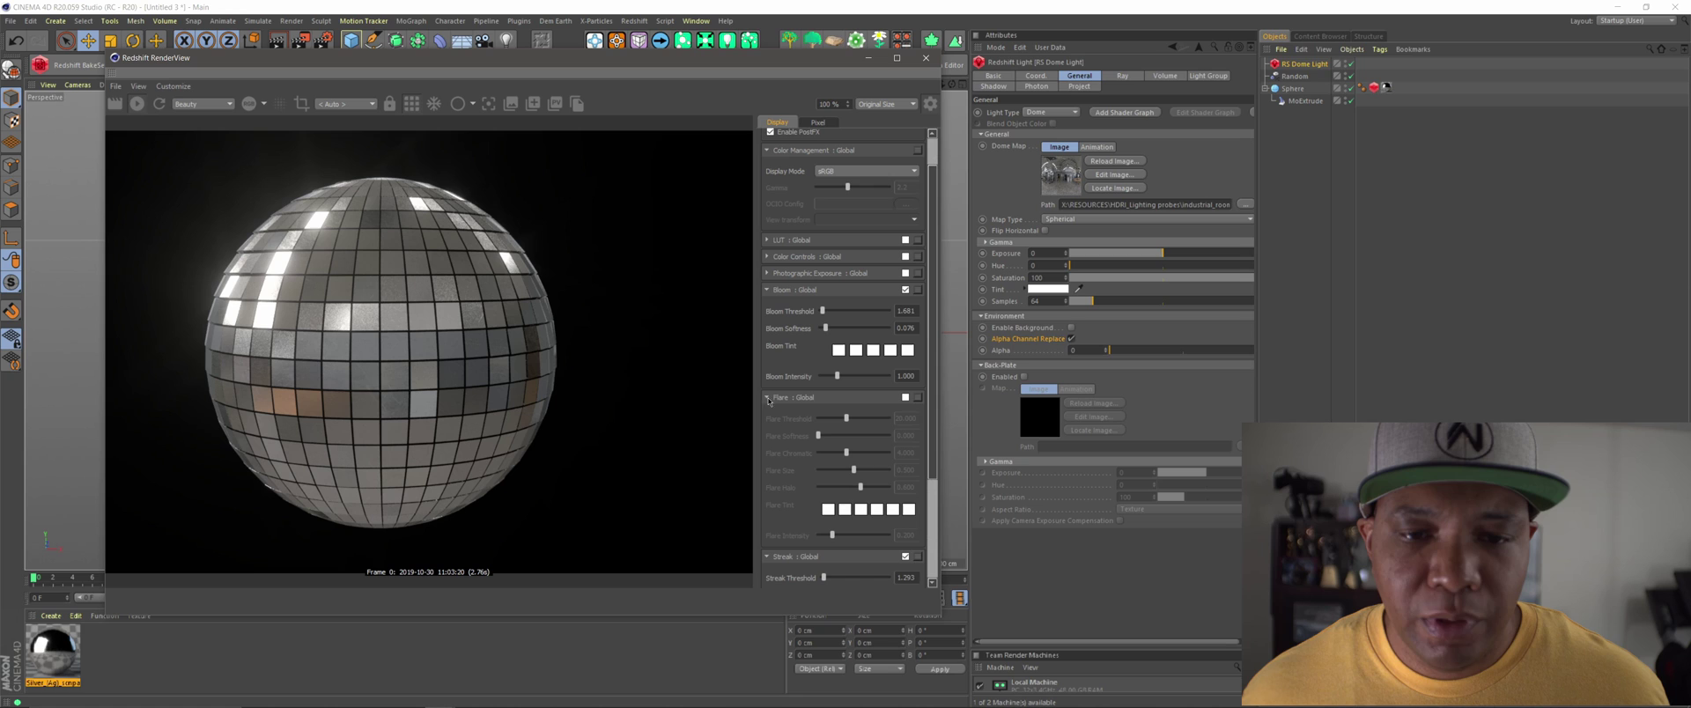
pyautogui.click(905, 397)
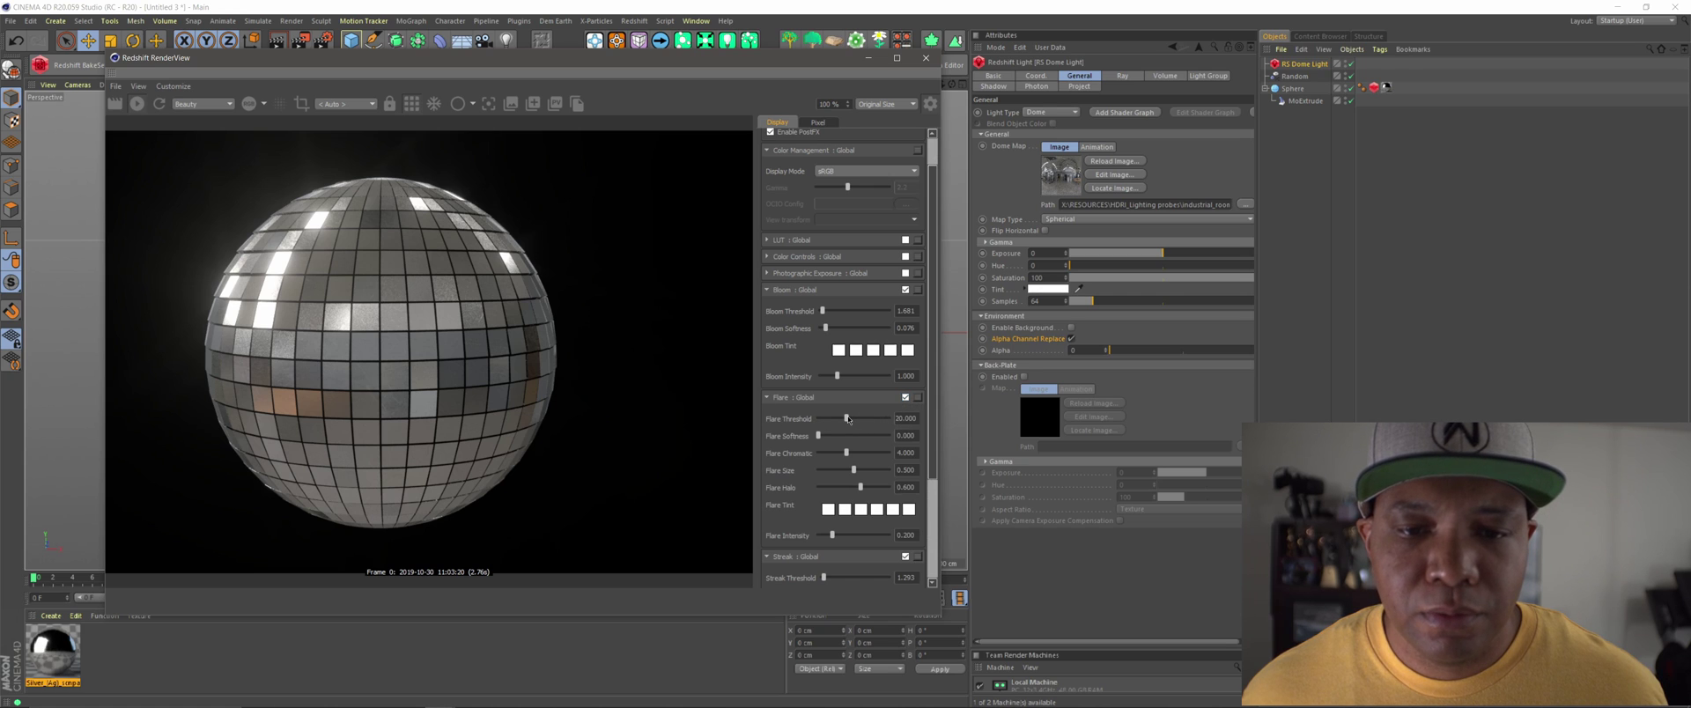
pyautogui.moveTo(847, 420); pyautogui.dragTo(817, 424)
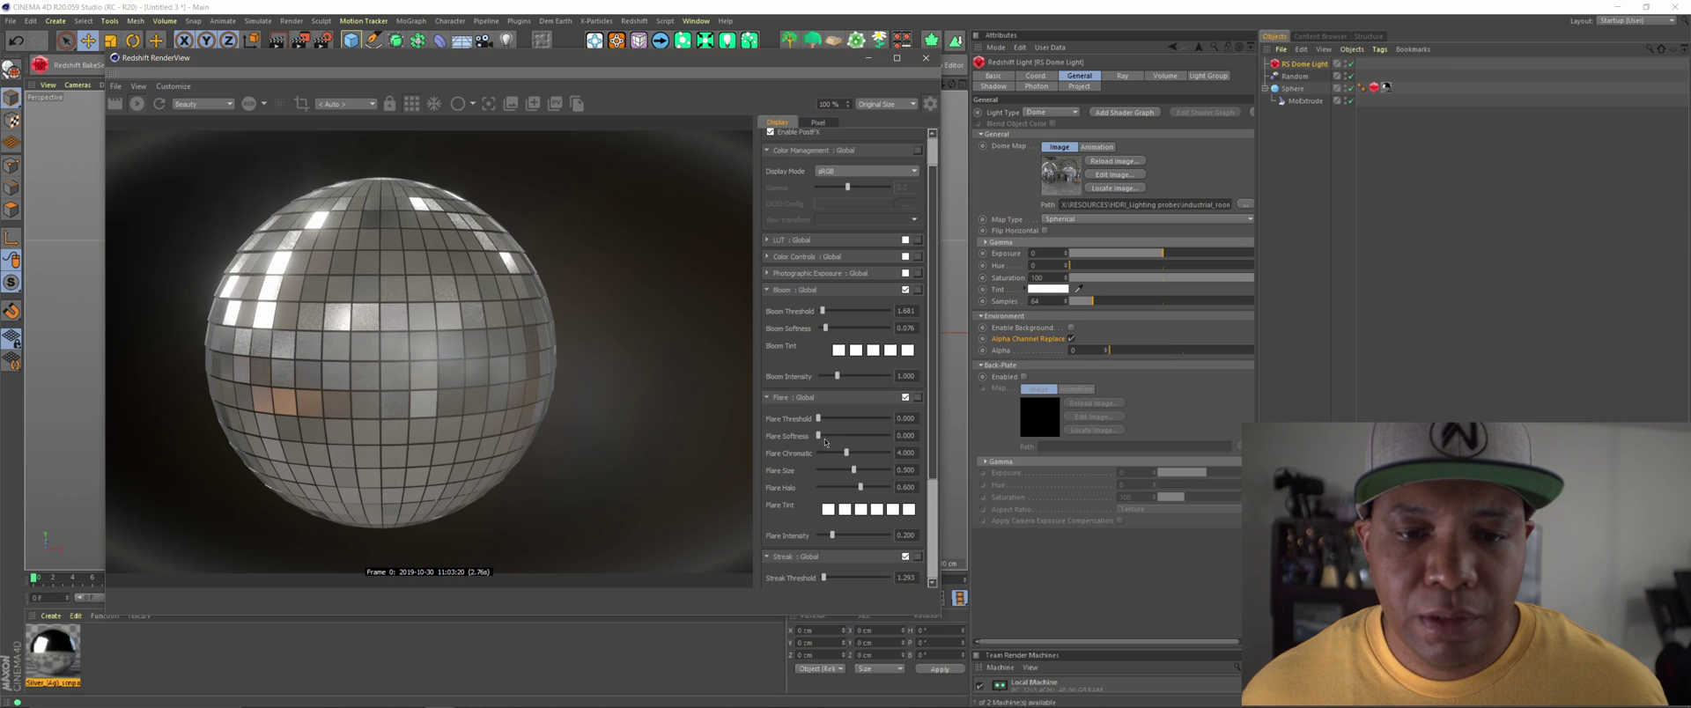
pyautogui.moveTo(819, 436); pyautogui.dragTo(819, 489)
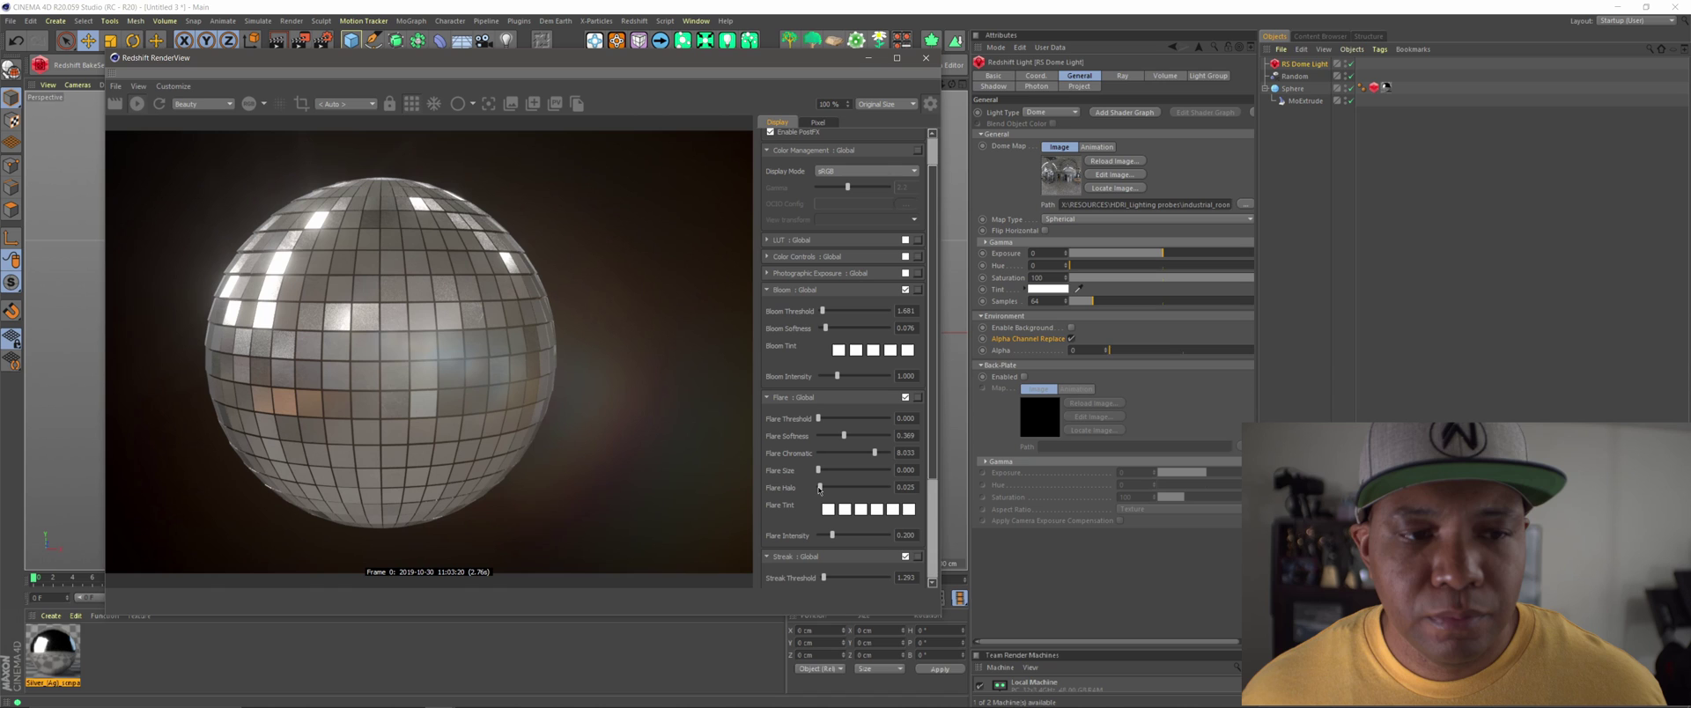
# View the finished disco ball render full screen, then reposition the RenderView window.
pyautogui.click(896, 57)
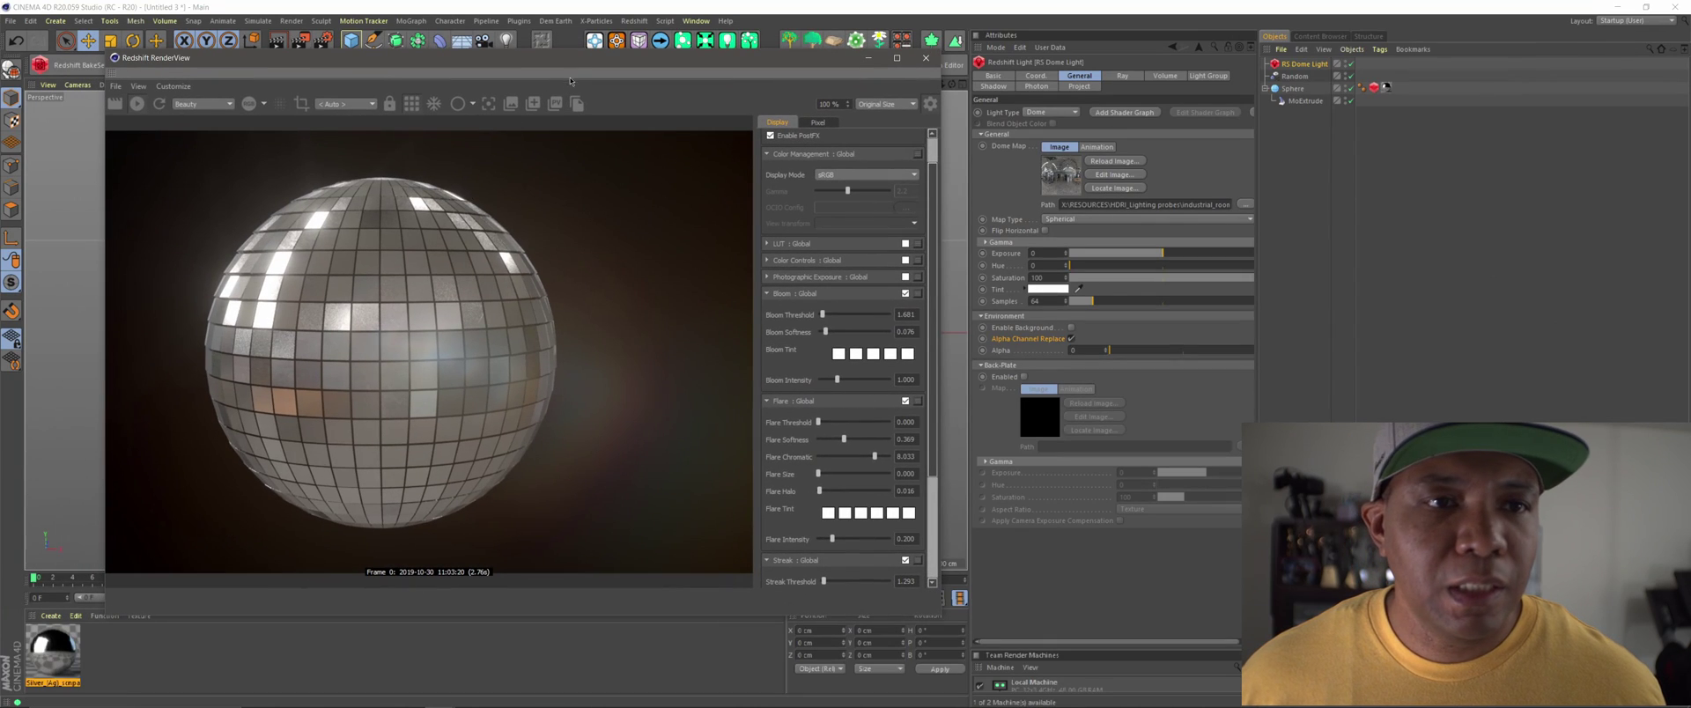
pyautogui.moveTo(578, 60); pyautogui.dragTo(507, 30)
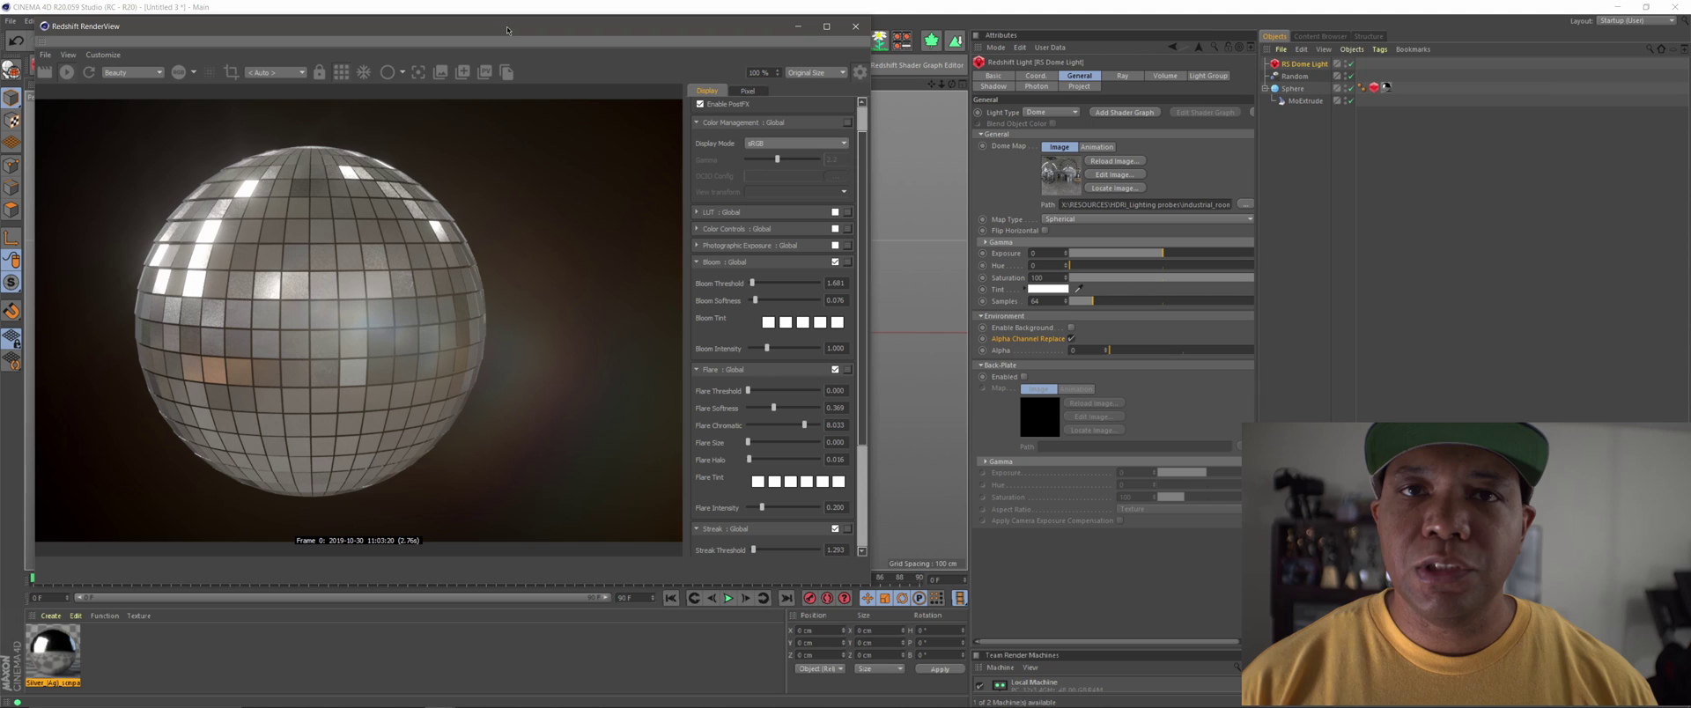